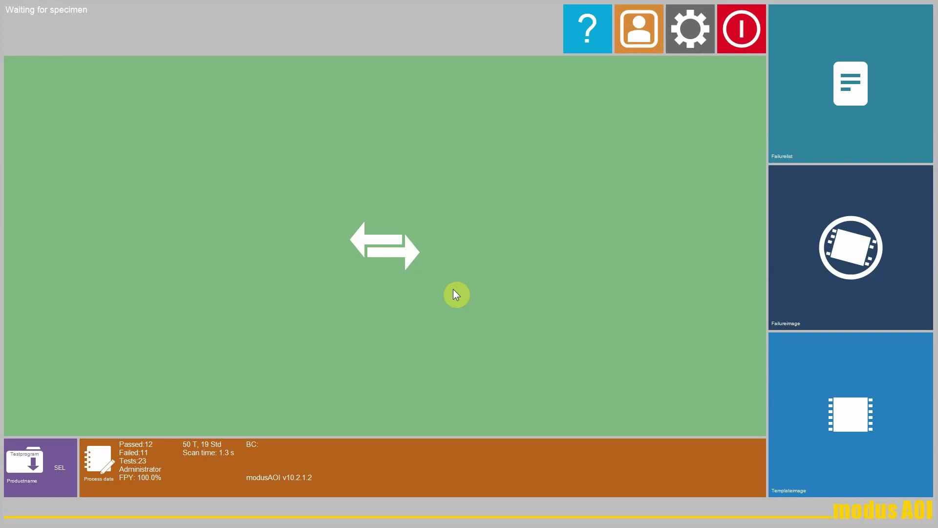
Create a new test plan named SEL2 for the part side.
{"action": "left_click", "coordinate": [485, 268]}
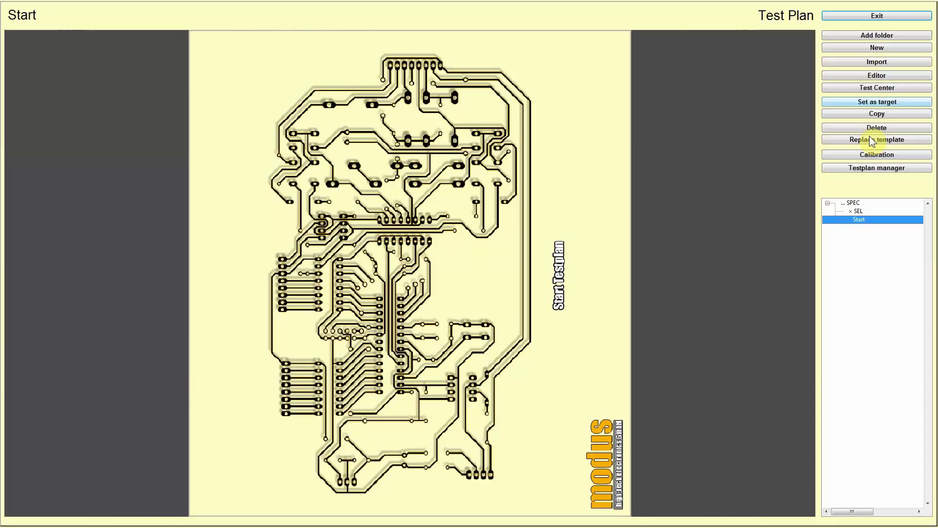
{"action": "left_click", "coordinate": [878, 47]}
{"action": "type", "text": "SEL2"}
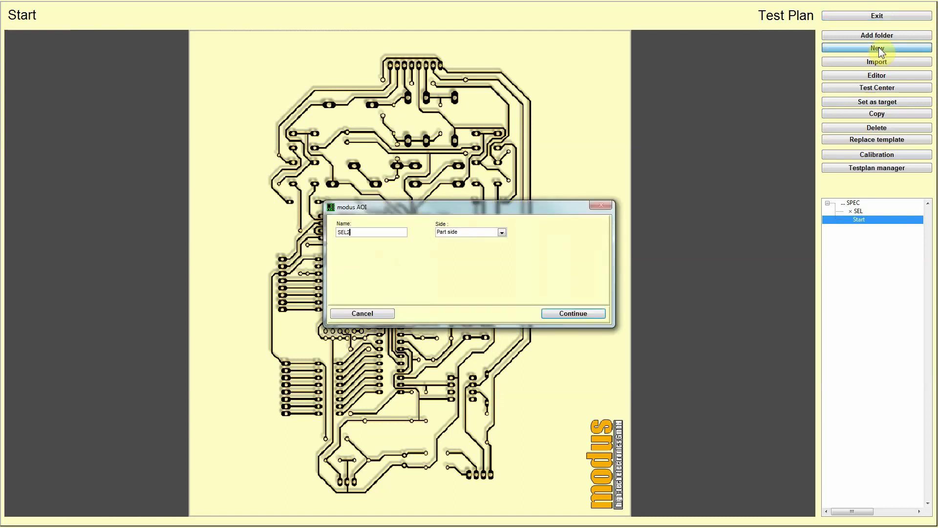
{"action": "key", "text": "Return"}
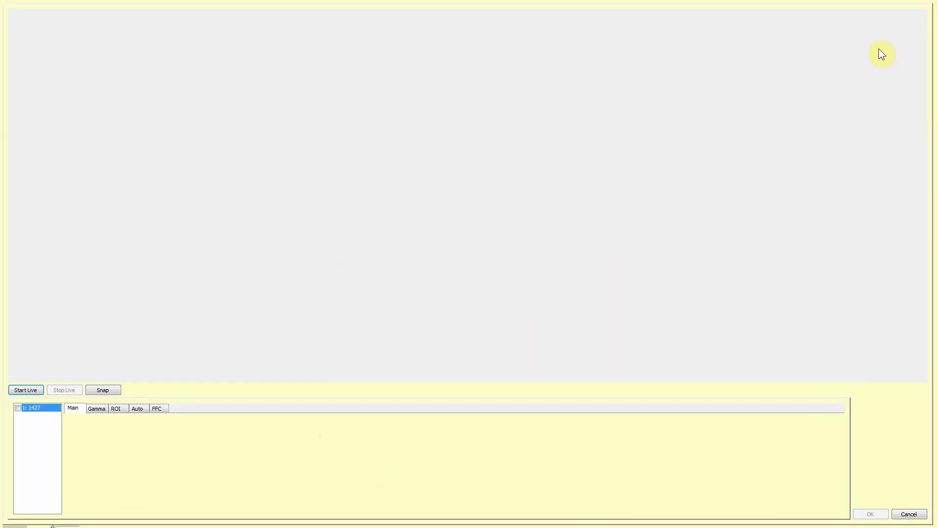
Start the live image of camera 1427 with an exposure of 0.078 and update its FFC.
{"action": "left_click", "coordinate": [18, 408]}
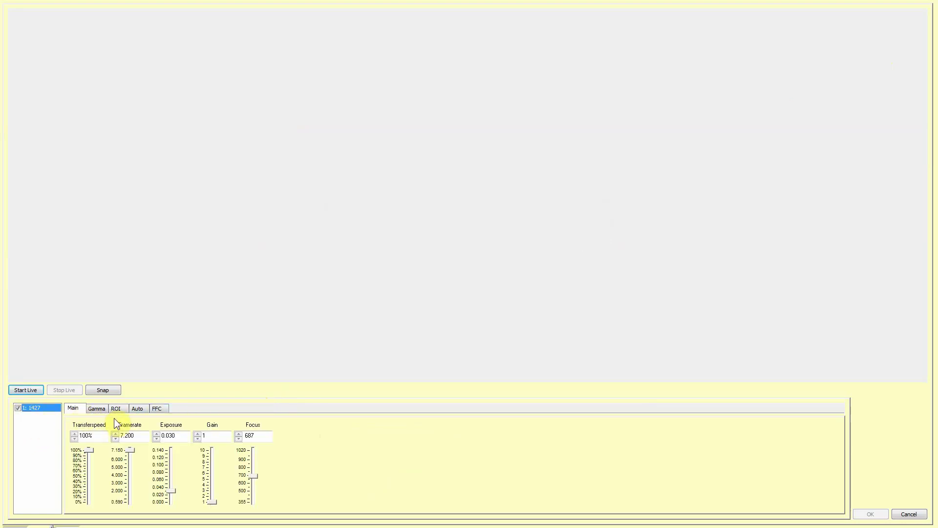
{"action": "left_click", "coordinate": [32, 390]}
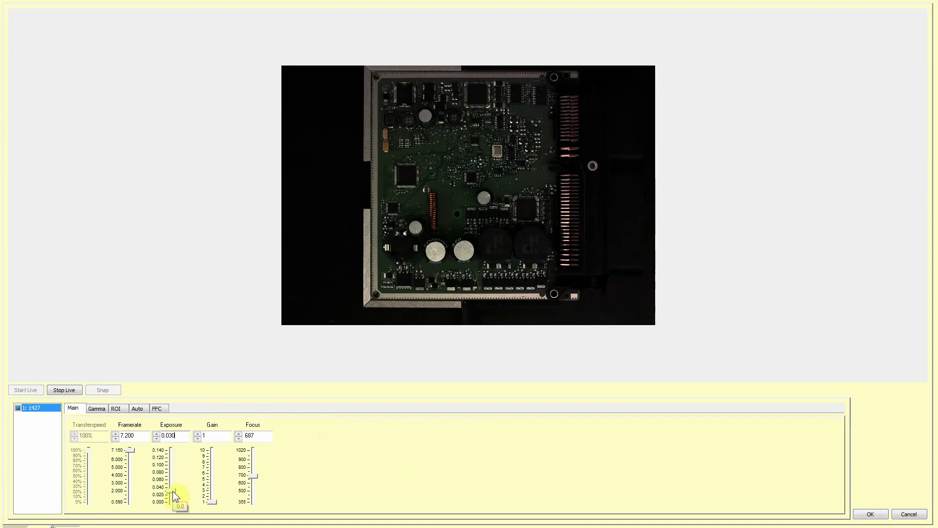
{"action": "left_click_drag", "start_coordinate": [172, 490], "coordinate": [172, 473]}
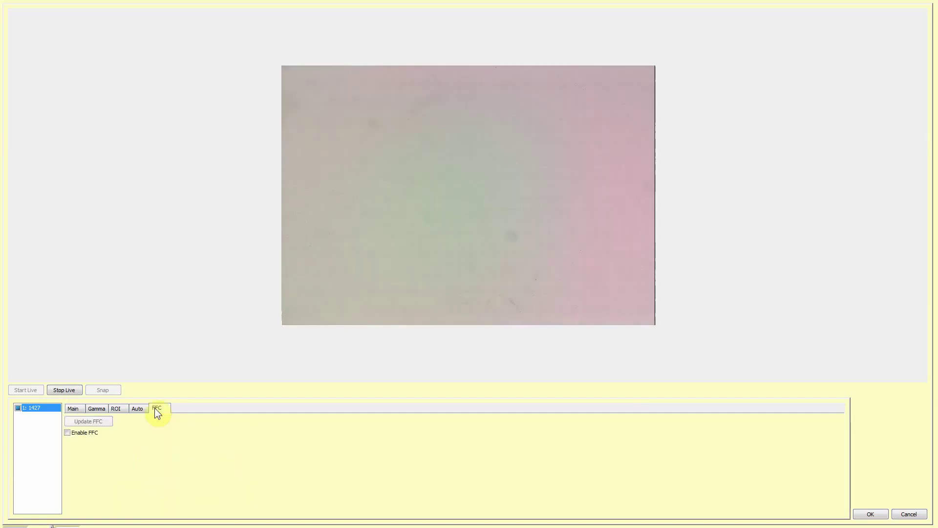
{"action": "left_click", "coordinate": [110, 421]}
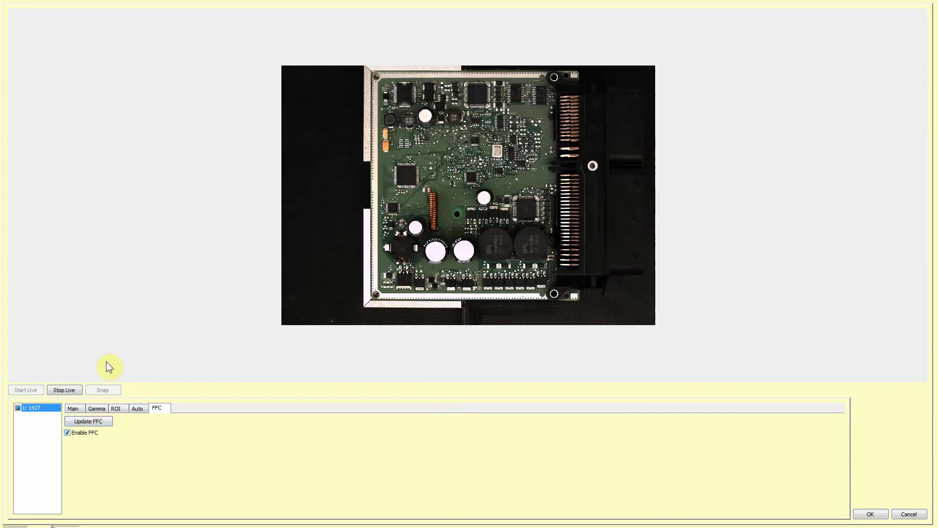
Crop the camera's ROI to the circuit board and its connector, and apply it.
{"action": "left_click", "coordinate": [116, 409]}
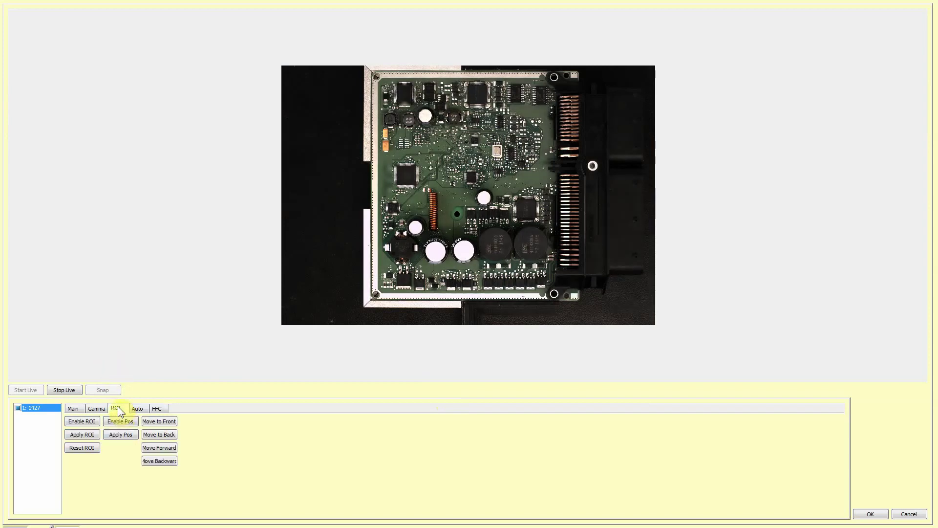
{"action": "left_click", "coordinate": [82, 421]}
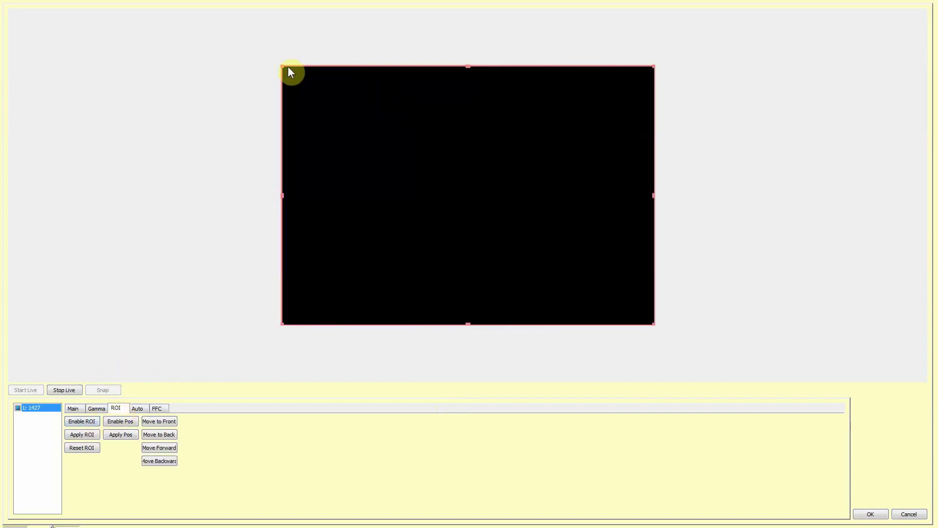
{"action": "left_click_drag", "start_coordinate": [282, 65], "coordinate": [366, 67]}
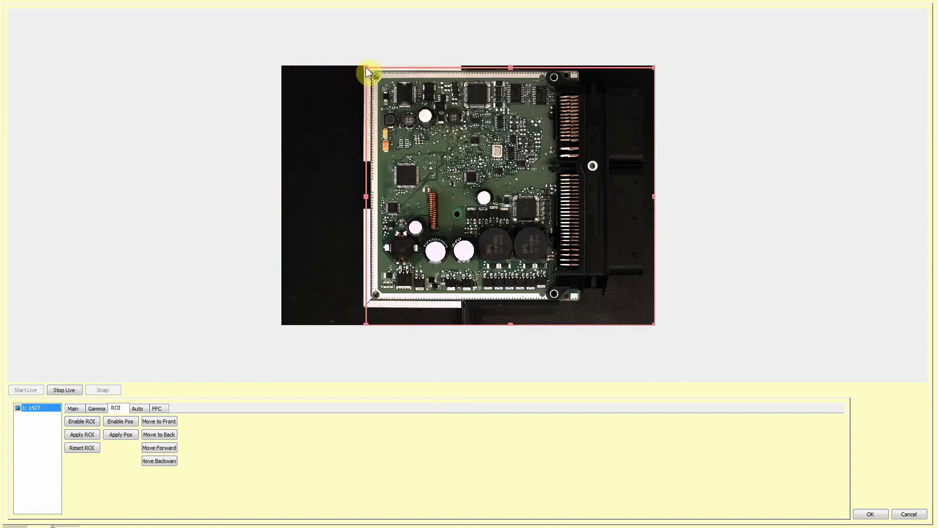
{"action": "left_click_drag", "start_coordinate": [653, 324], "coordinate": [649, 304]}
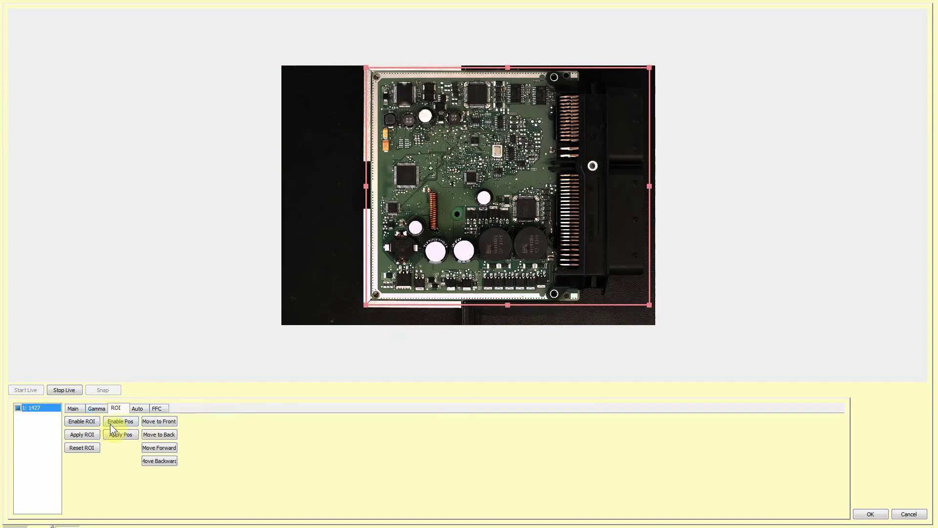
{"action": "left_click", "coordinate": [82, 435]}
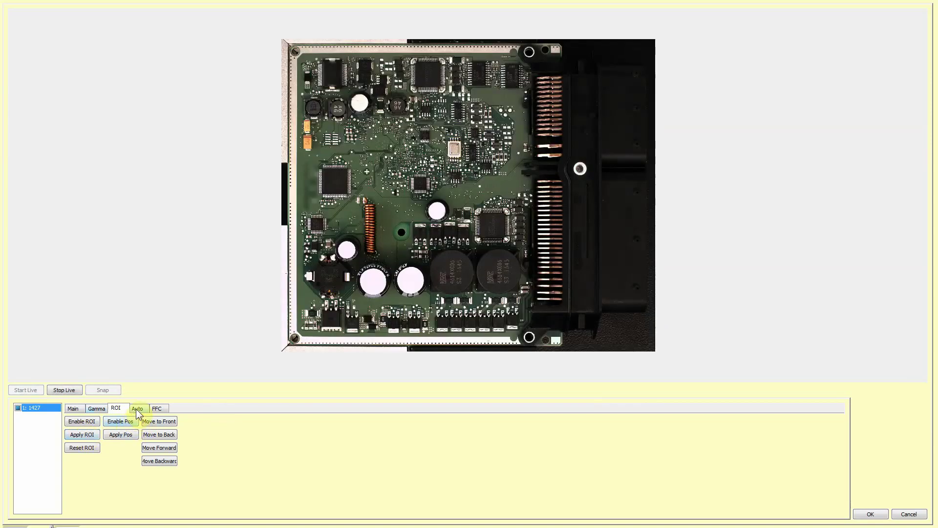
Update the camera's automatic adaptation reference from the cropped board image.
{"action": "left_click", "coordinate": [137, 410]}
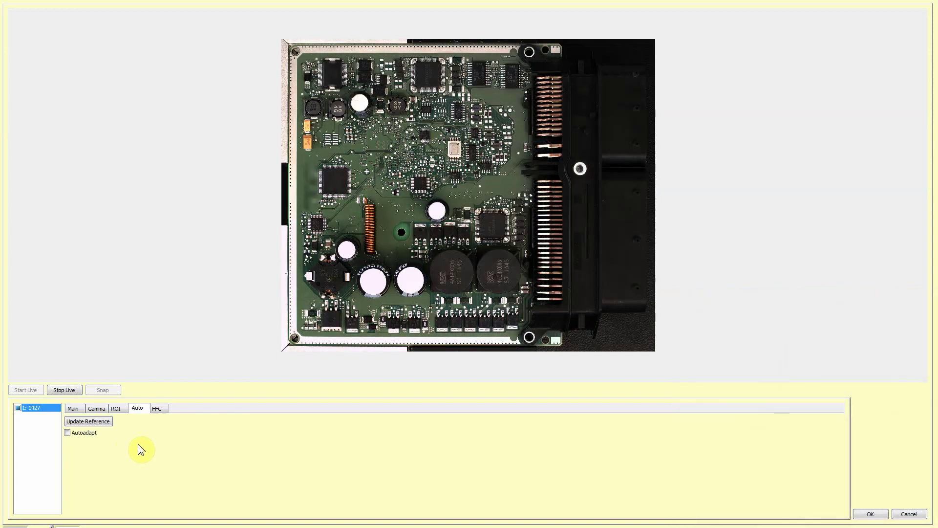
{"action": "left_click", "coordinate": [101, 424]}
{"action": "left_click", "coordinate": [577, 332]}
Check the gamma curves and main camera settings, and accept the camera setup.
{"action": "left_click", "coordinate": [101, 412]}
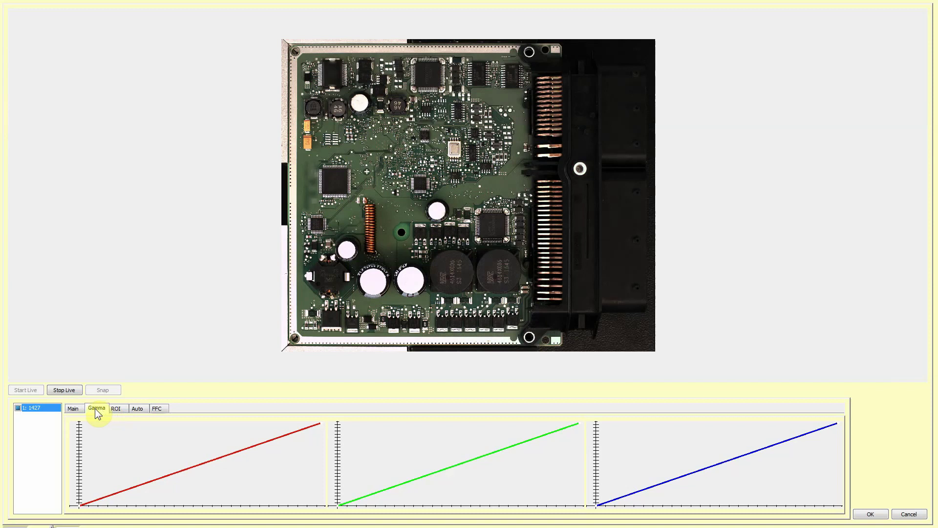
{"action": "left_click", "coordinate": [75, 409]}
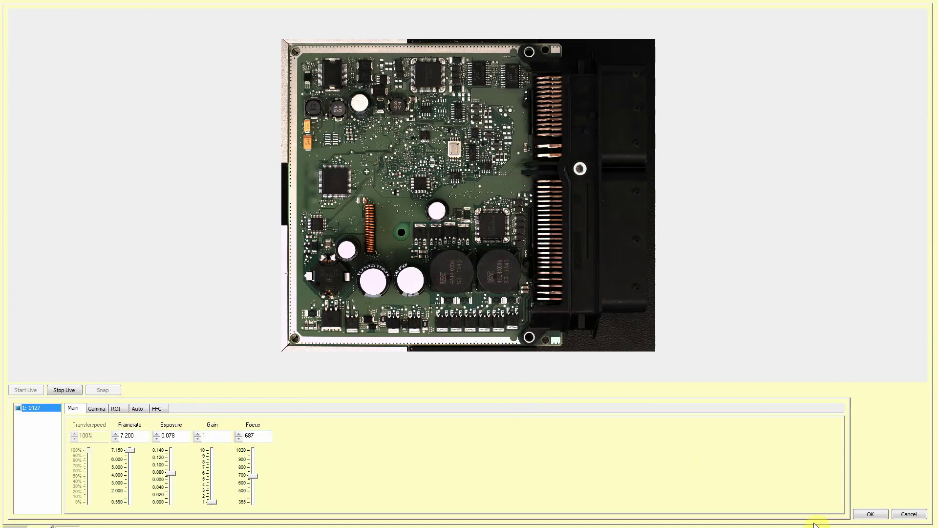
{"action": "left_click", "coordinate": [885, 516]}
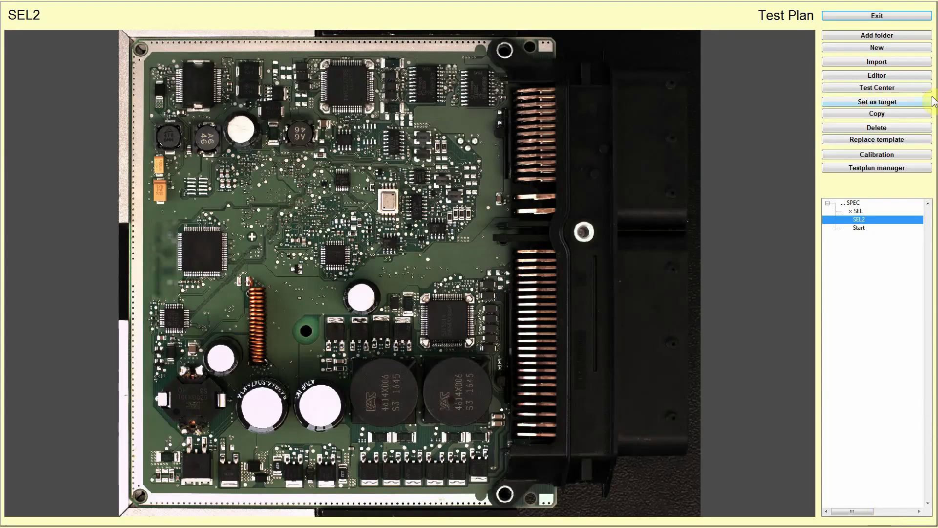
Open SEL2 for test field editing and draw a rectangular test field around the hole in the board's upper-right corner.
{"action": "left_click", "coordinate": [877, 77]}
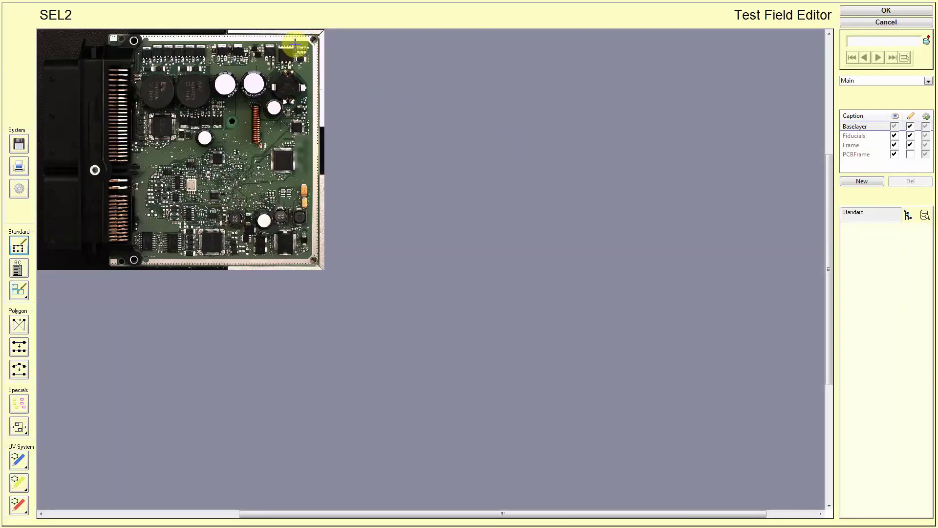
{"action": "scroll", "coordinate": [295, 45], "scroll_direction": "up", "scroll_amount": 5}
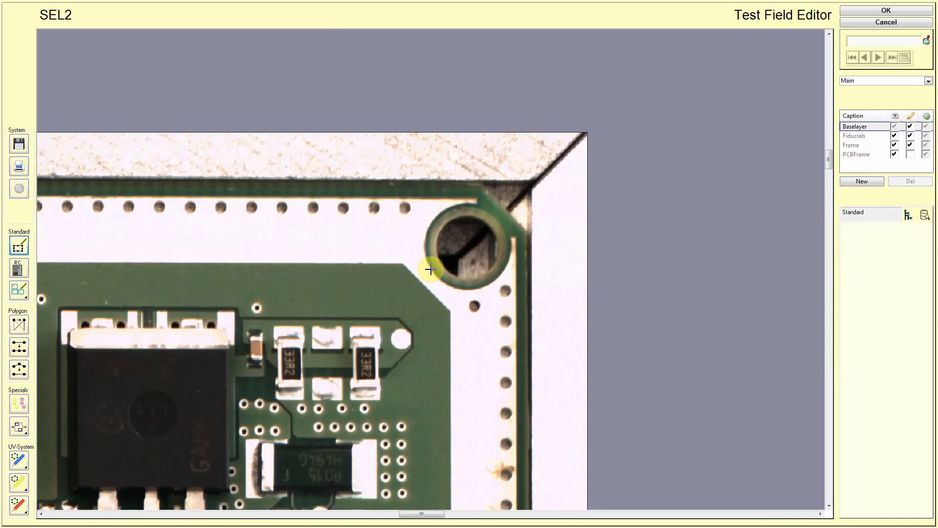
{"action": "left_click_drag", "start_coordinate": [382, 177], "coordinate": [574, 356]}
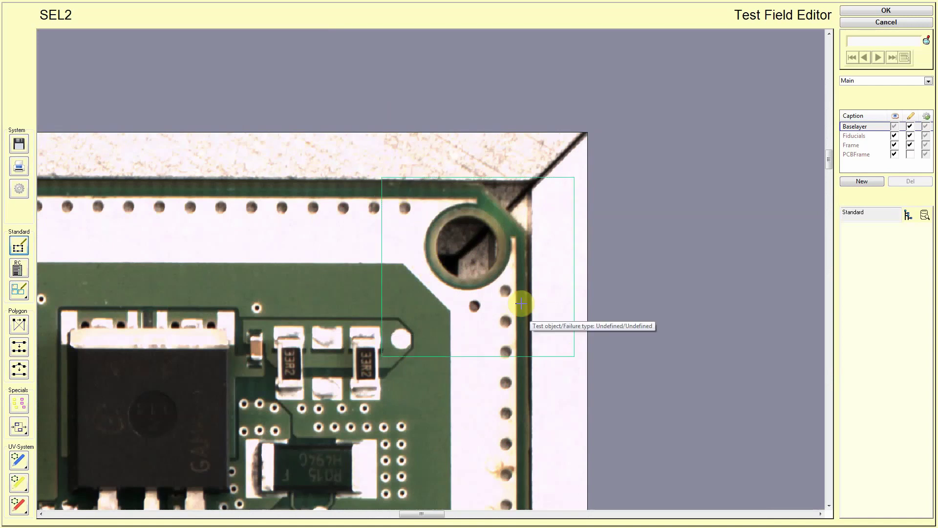
{"action": "left_click_drag", "start_coordinate": [513, 295], "coordinate": [501, 282]}
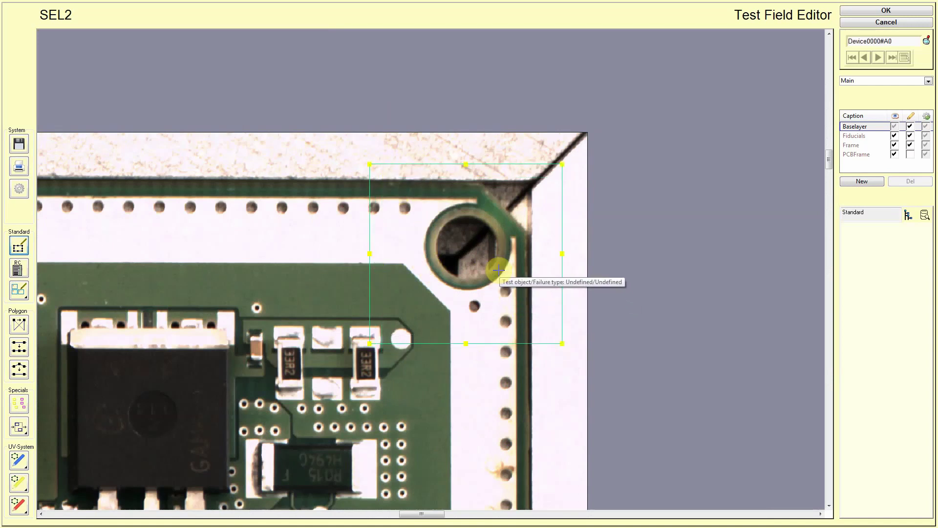
Give the field new test parameters with test object Fiducial, failure type Not found and test mode CircleOnEdge (Free Pos).
{"action": "right_click", "coordinate": [499, 270]}
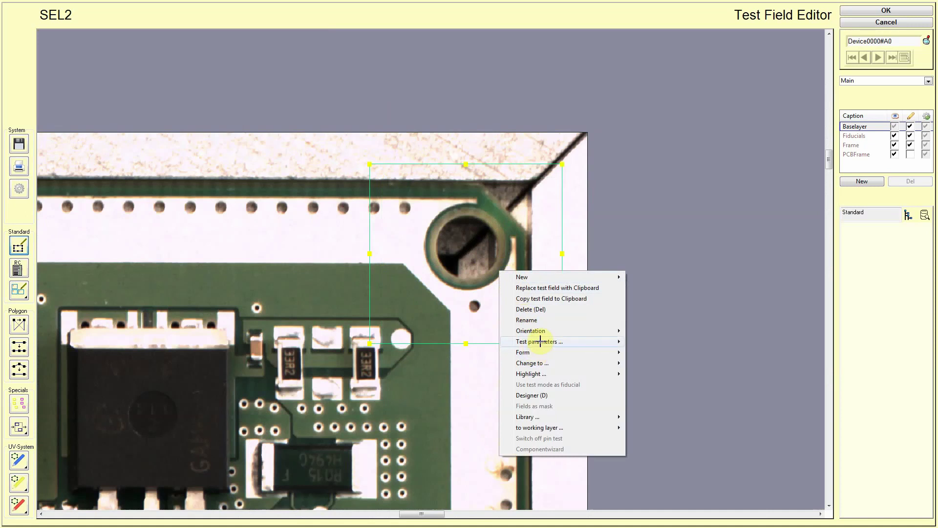
{"action": "mouse_move", "coordinate": [541, 340]}
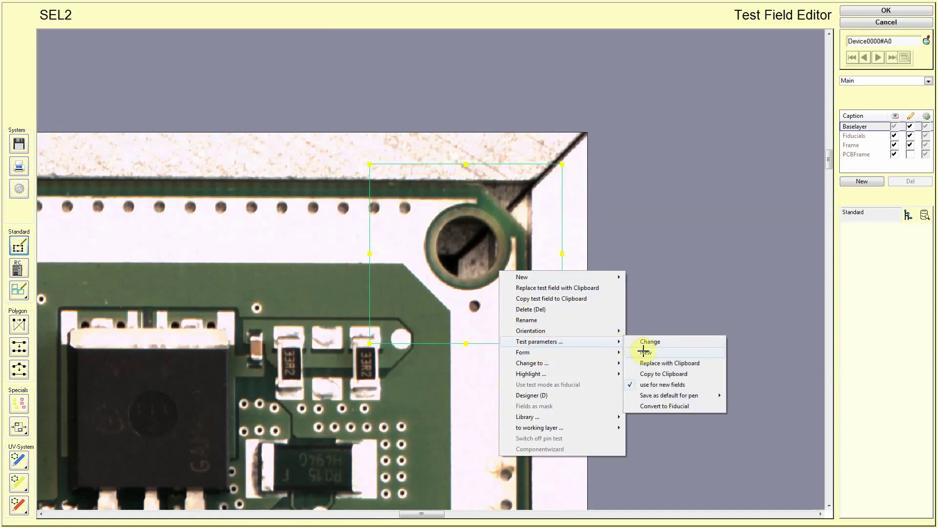
{"action": "left_click", "coordinate": [643, 350]}
{"action": "left_click", "coordinate": [457, 278]}
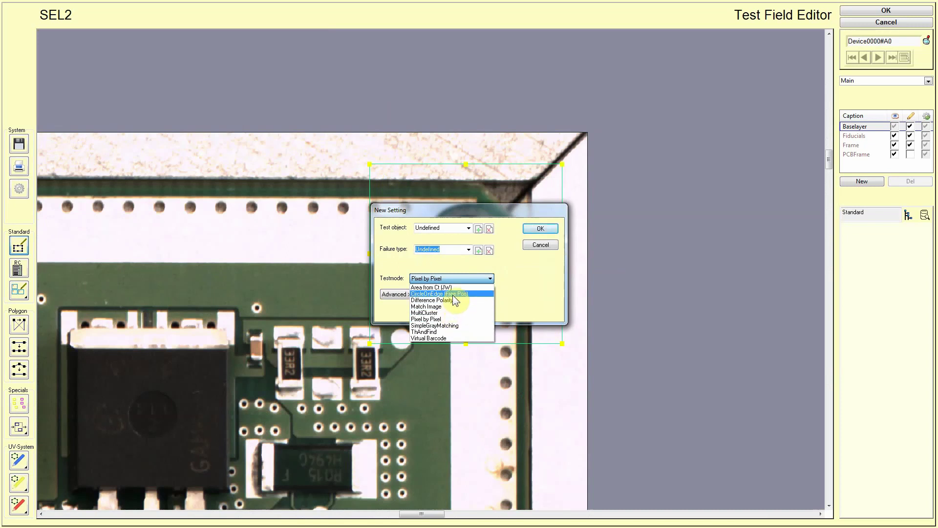
{"action": "left_click", "coordinate": [438, 293]}
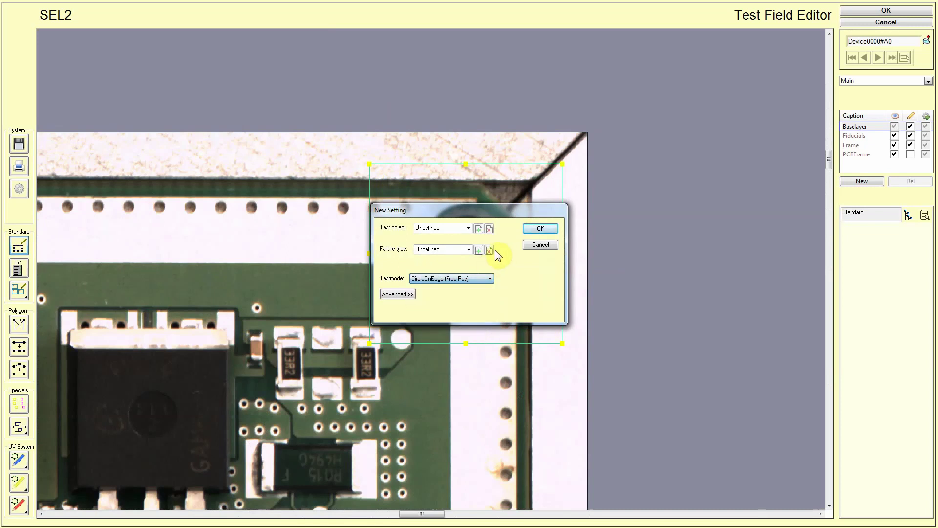
{"action": "left_click", "coordinate": [469, 228]}
{"action": "left_click", "coordinate": [452, 244]}
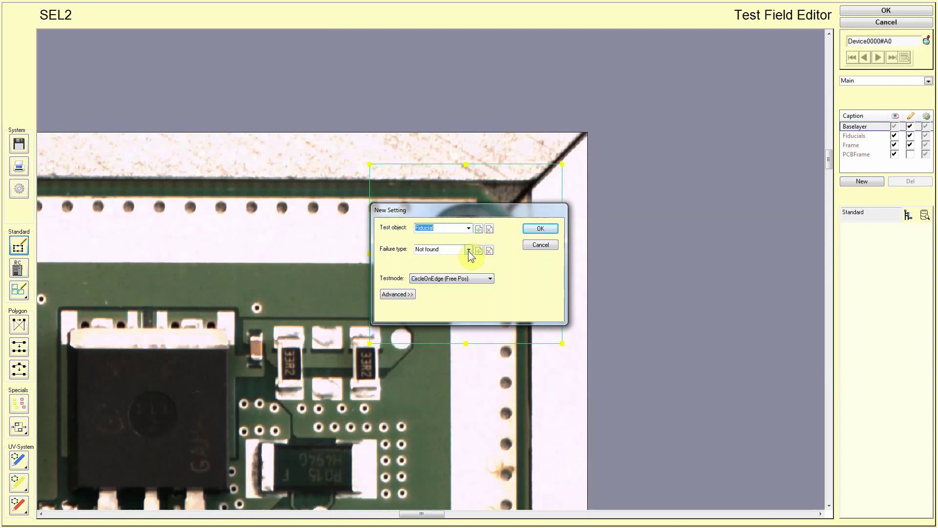
{"action": "left_click", "coordinate": [468, 251]}
{"action": "left_click", "coordinate": [468, 256]}
{"action": "left_click", "coordinate": [541, 228]}
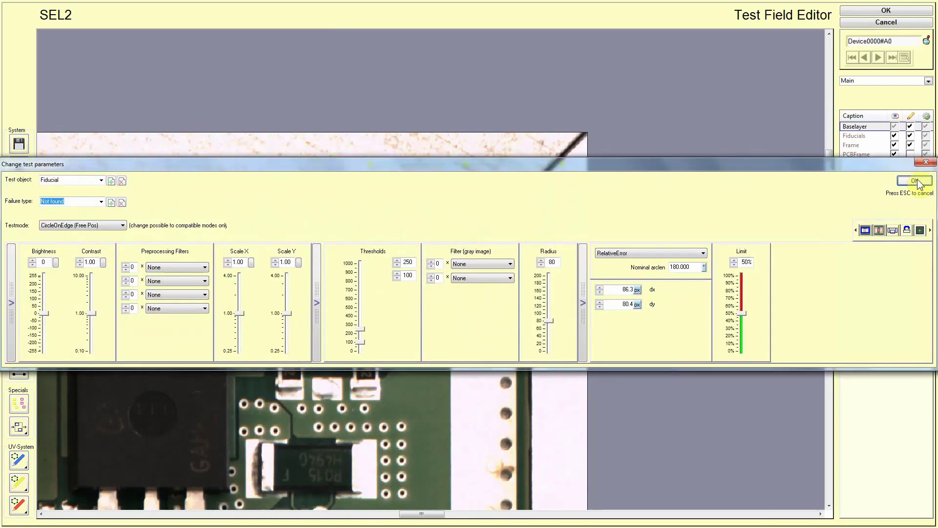
{"action": "left_click", "coordinate": [915, 181]}
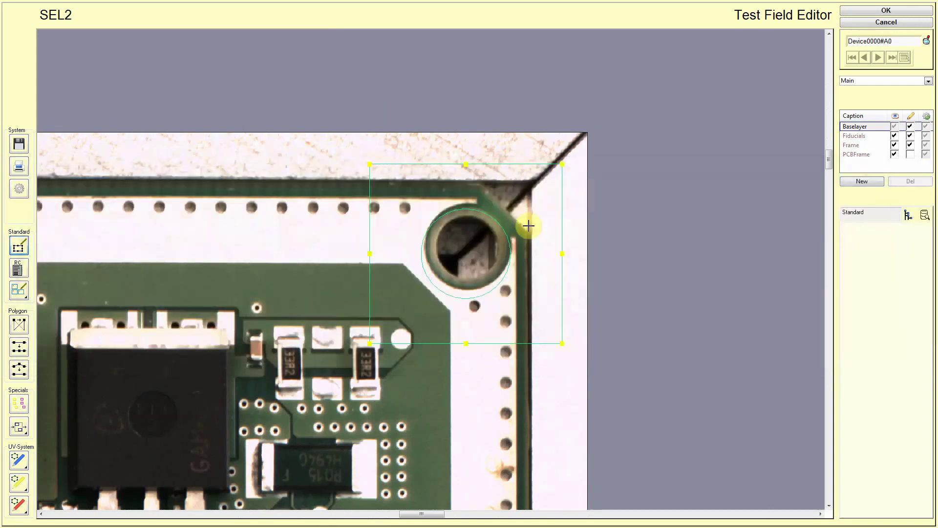
Shrink the test circle to the hole's inner edge and use the field's test mode as fiducial.
{"action": "left_click", "coordinate": [488, 248]}
{"action": "left_click_drag", "start_coordinate": [499, 217], "coordinate": [493, 224]}
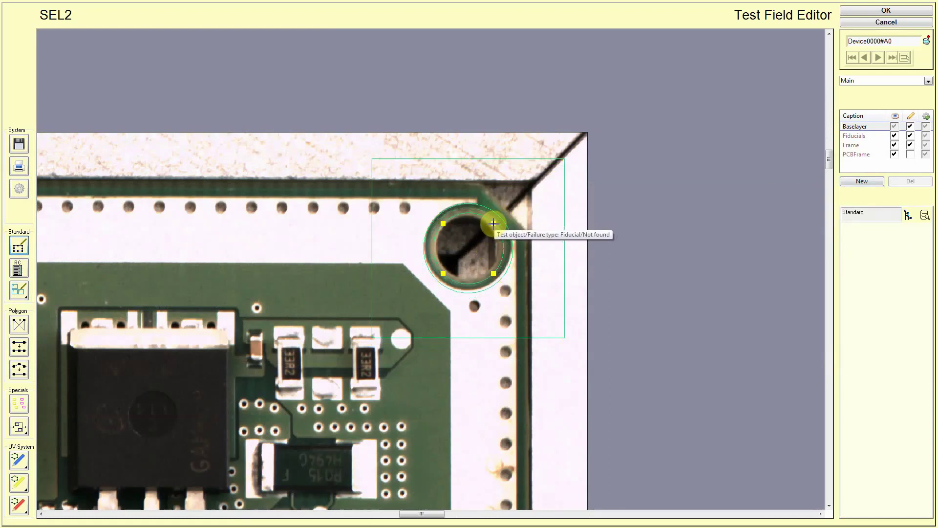
{"action": "right_click", "coordinate": [511, 247]}
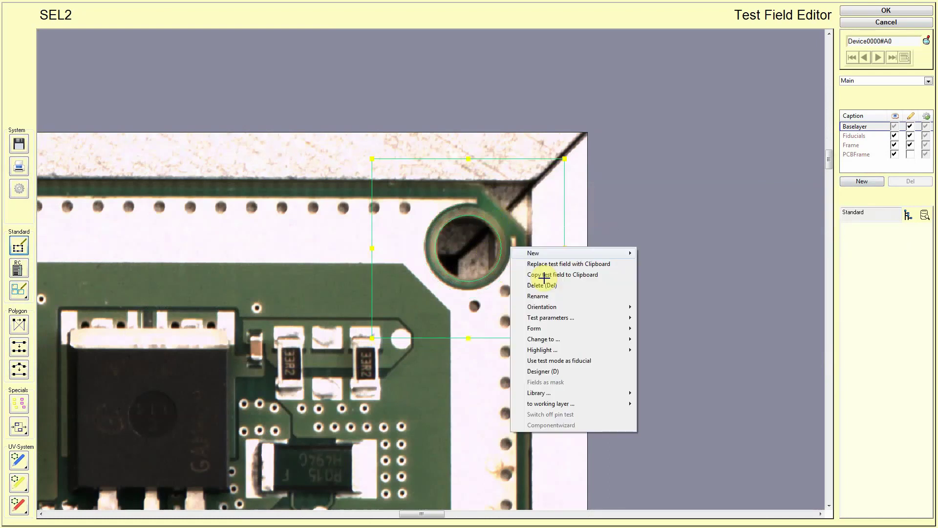
{"action": "left_click", "coordinate": [582, 360]}
Copy the fiducial test field to the board's lower-right corner and align its circle with the hole there.
{"action": "right_click", "coordinate": [512, 265]}
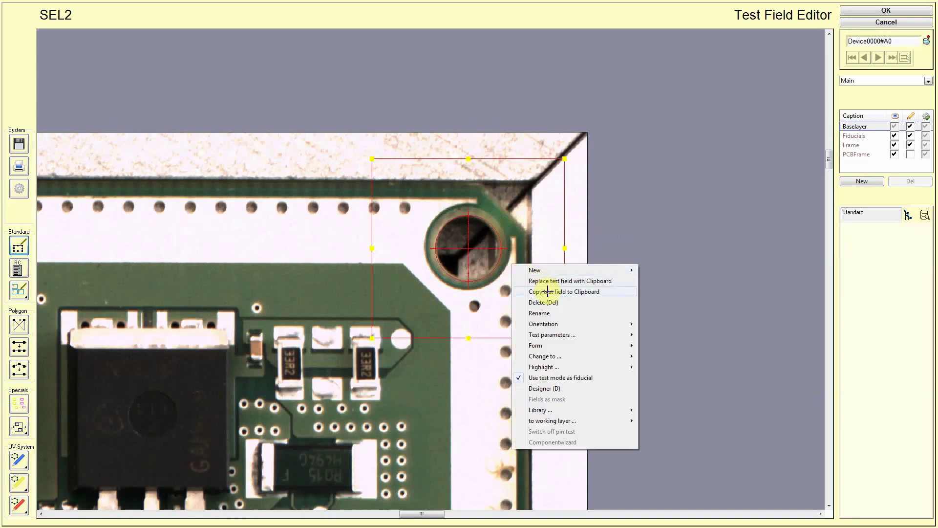
{"action": "left_click", "coordinate": [548, 291]}
{"action": "scroll", "coordinate": [506, 397], "scroll_direction": "down", "scroll_amount": 6}
{"action": "scroll", "coordinate": [429, 473], "scroll_direction": "up", "scroll_amount": 1}
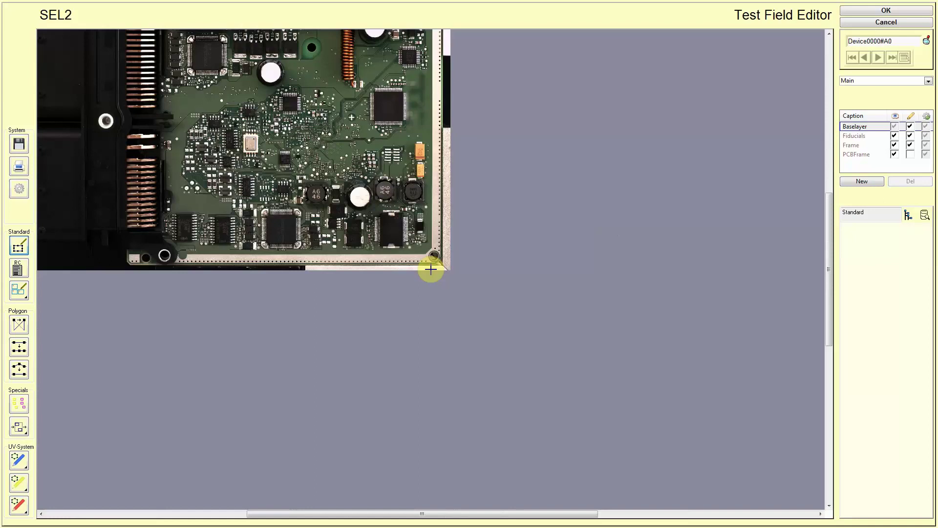
{"action": "scroll", "coordinate": [430, 269], "scroll_direction": "up", "scroll_amount": 3}
{"action": "right_click", "coordinate": [449, 207]}
{"action": "left_click", "coordinate": [457, 216]}
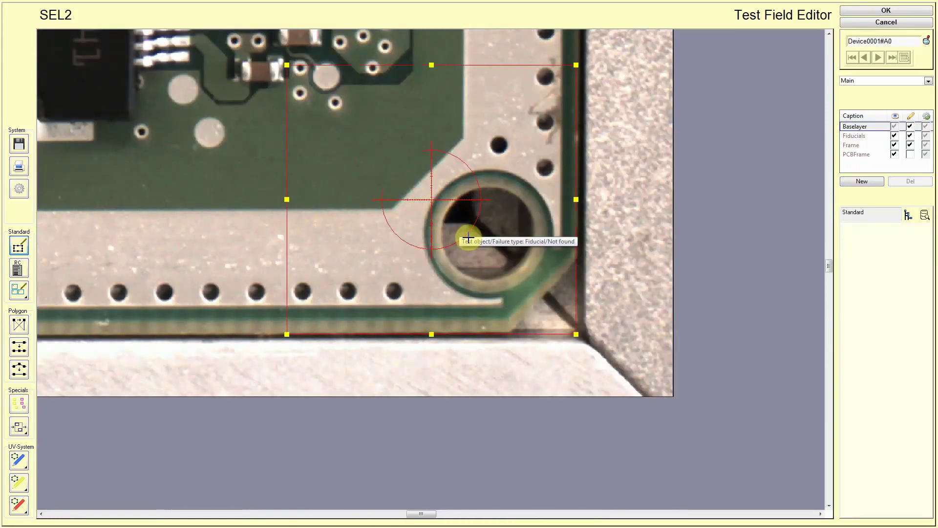
{"action": "left_click_drag", "start_coordinate": [468, 237], "coordinate": [479, 242]}
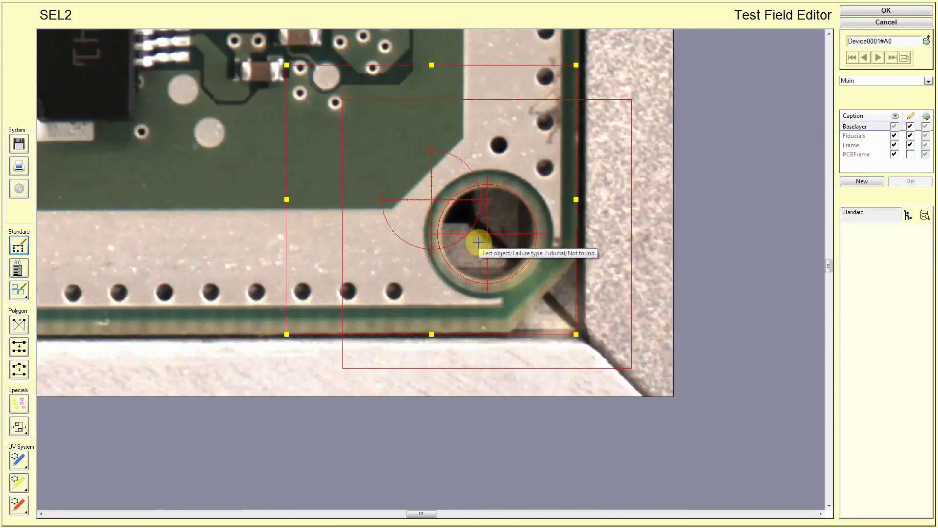
Paste the copied fiducial test field at the board's lower-left corner and align its circle with the hole there.
{"action": "scroll", "coordinate": [474, 247], "scroll_direction": "down", "scroll_amount": 4}
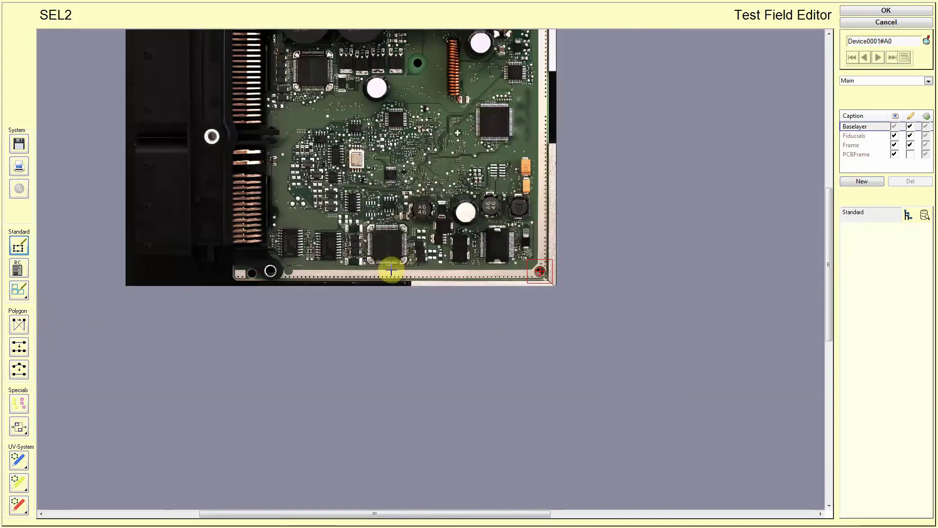
{"action": "scroll", "coordinate": [401, 269], "scroll_direction": "up", "scroll_amount": 3}
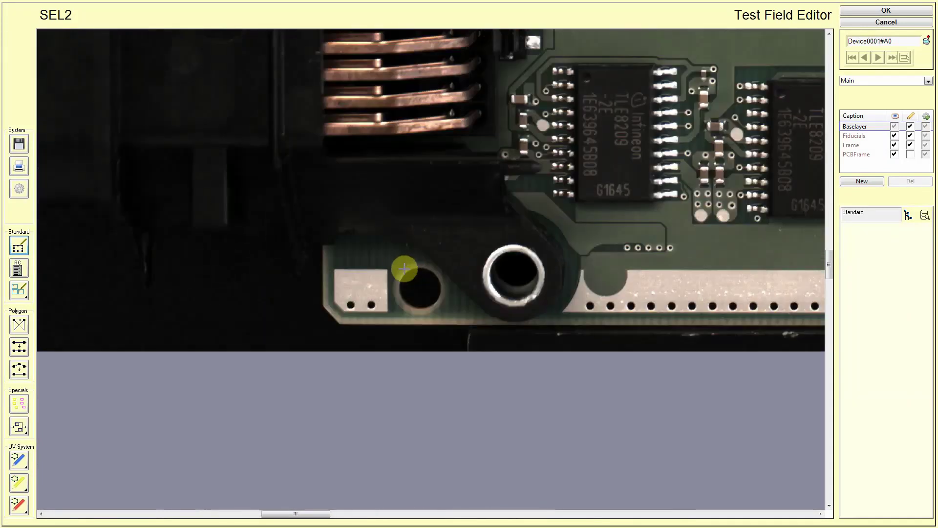
{"action": "right_click", "coordinate": [402, 268]}
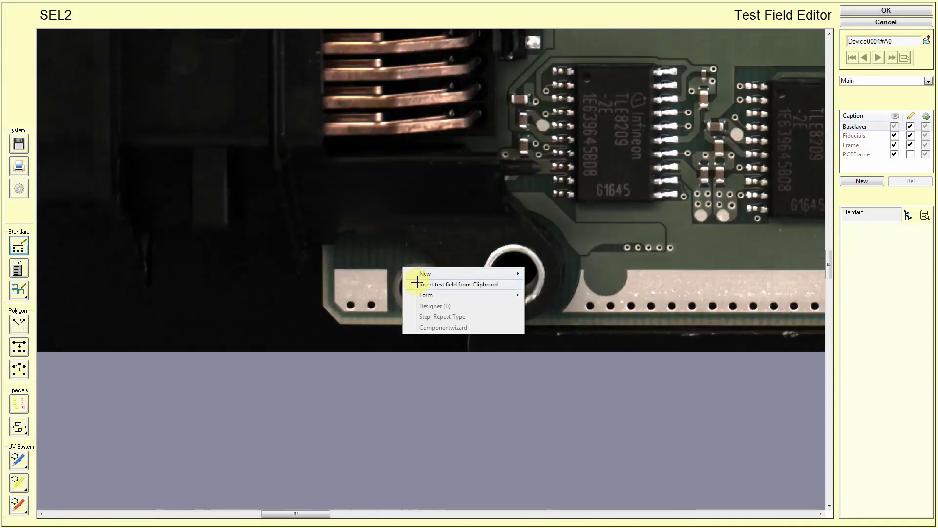
{"action": "left_click", "coordinate": [416, 283]}
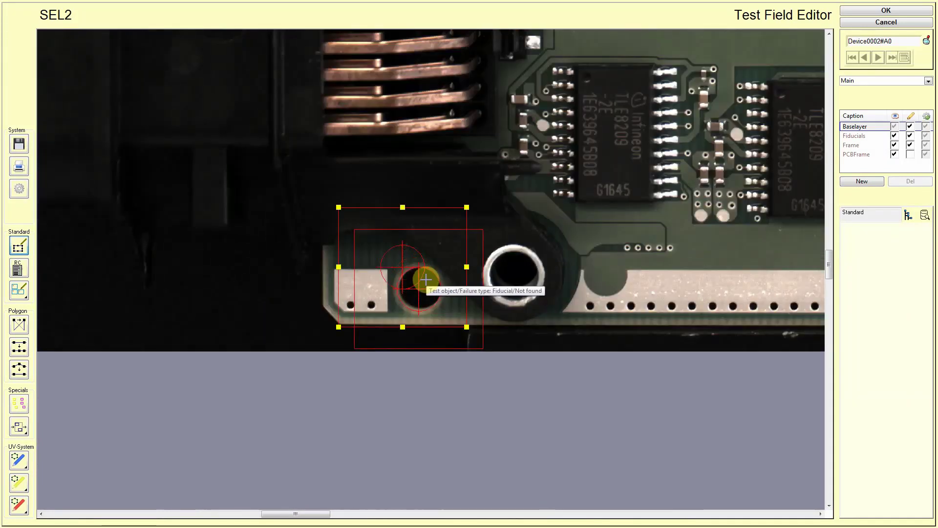
Paste the fiducial test field at the board's upper-left corner and align its circle with the hole there.
{"action": "scroll", "coordinate": [426, 279], "scroll_direction": "down", "scroll_amount": 3}
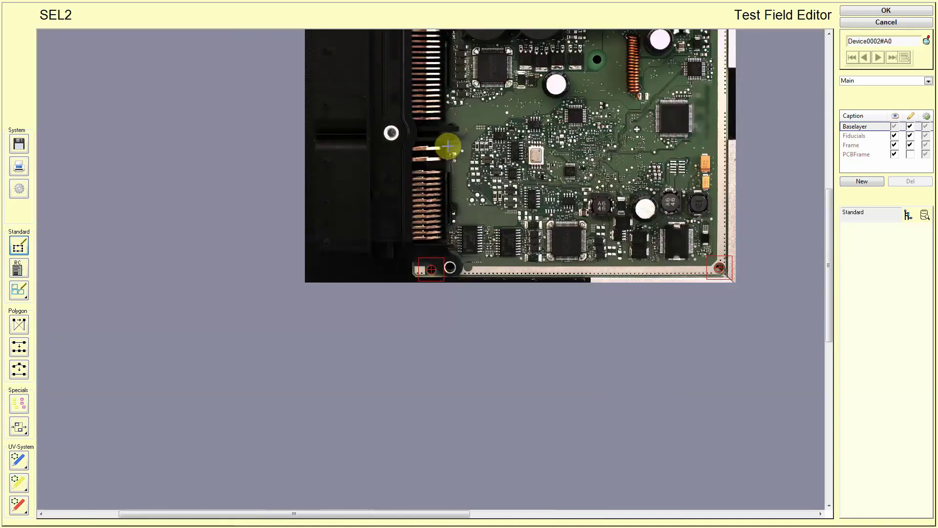
{"action": "scroll", "coordinate": [427, 229], "scroll_direction": "down", "scroll_amount": 2}
{"action": "scroll", "coordinate": [429, 267], "scroll_direction": "up", "scroll_amount": 4}
{"action": "right_click", "coordinate": [429, 265]}
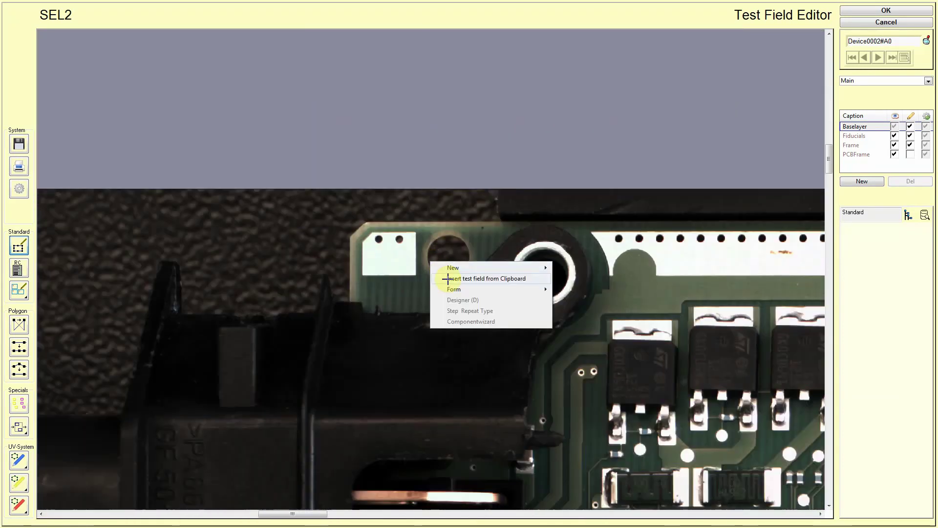
{"action": "left_click", "coordinate": [442, 276]}
{"action": "left_click_drag", "start_coordinate": [434, 254], "coordinate": [452, 250]}
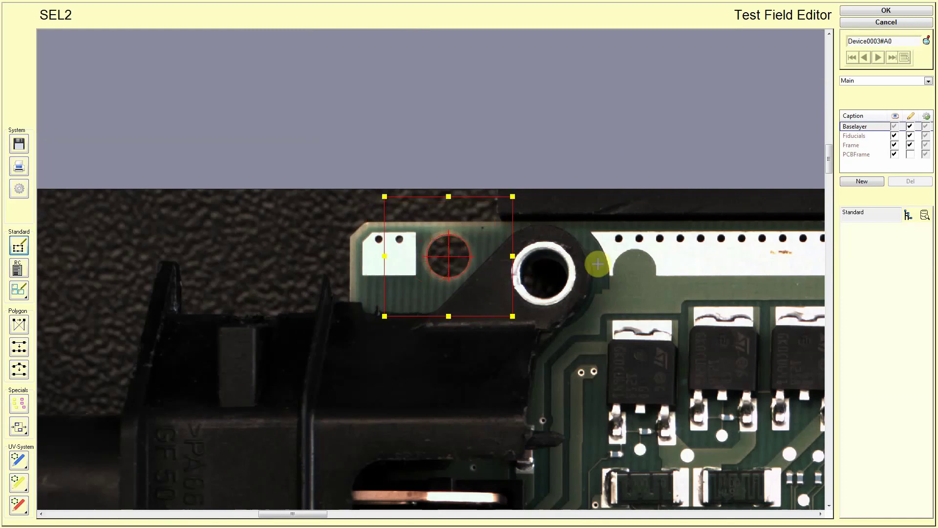
Draw a rectangular test field around the round capacitor beside the copper coil.
{"action": "scroll", "coordinate": [425, 269], "scroll_direction": "down", "scroll_amount": 3}
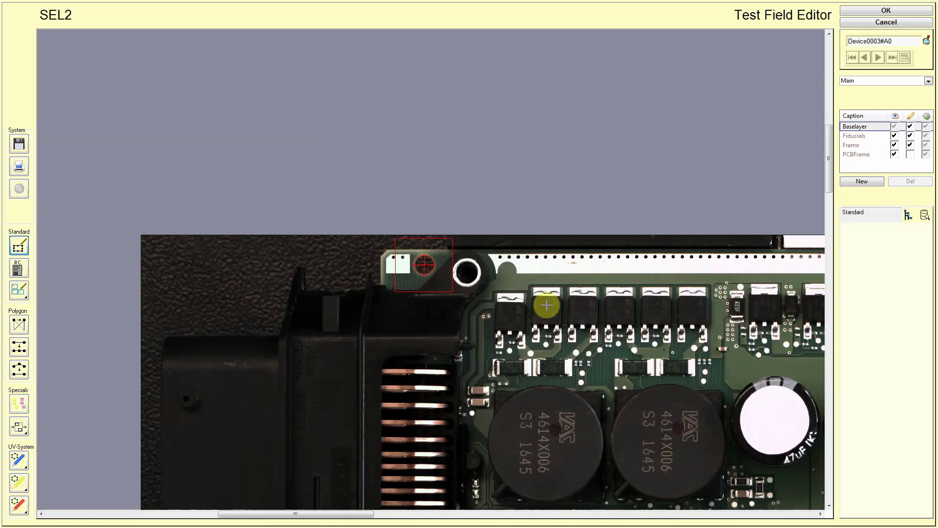
{"action": "scroll", "coordinate": [537, 306], "scroll_direction": "down", "scroll_amount": 2}
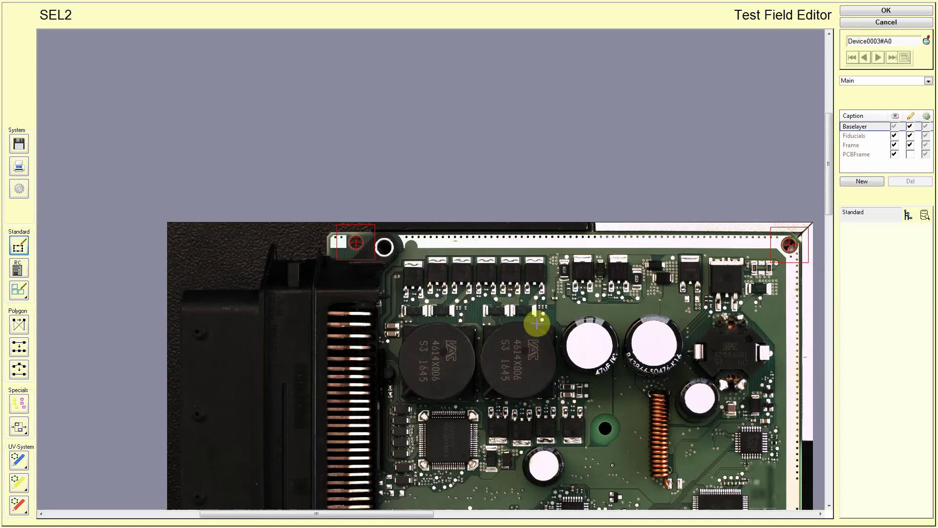
{"action": "scroll", "coordinate": [430, 269], "scroll_direction": "up", "scroll_amount": 2}
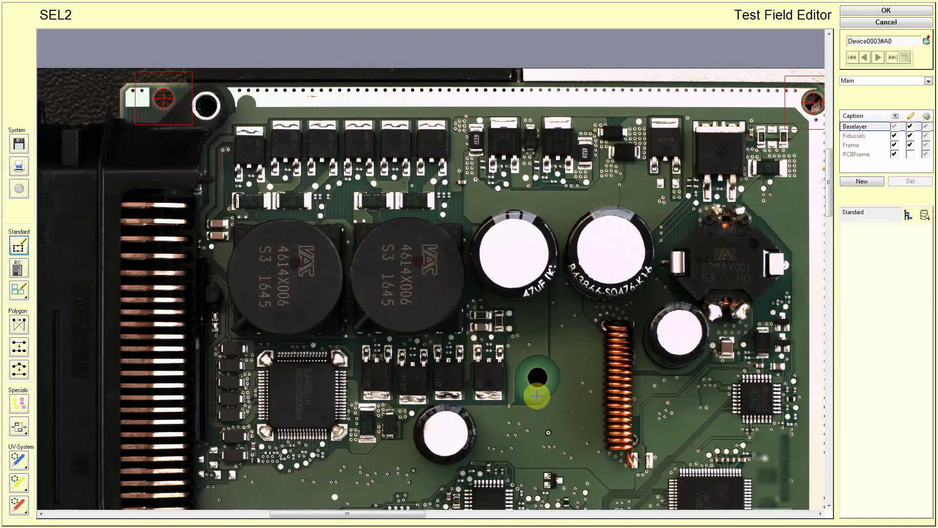
{"action": "scroll", "coordinate": [672, 348], "scroll_direction": "up", "scroll_amount": 3}
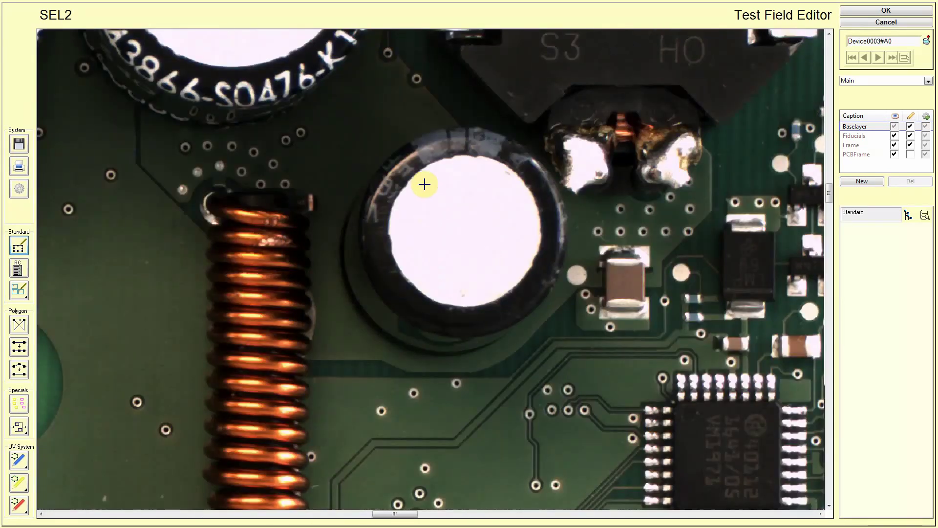
{"action": "left_click_drag", "start_coordinate": [300, 91], "coordinate": [652, 423]}
Give the capacitor's field new test parameters with test object Component, failure type Position and test mode CircleOnEdge (Free Pos).
{"action": "right_click", "coordinate": [517, 250]}
{"action": "mouse_move", "coordinate": [625, 324]}
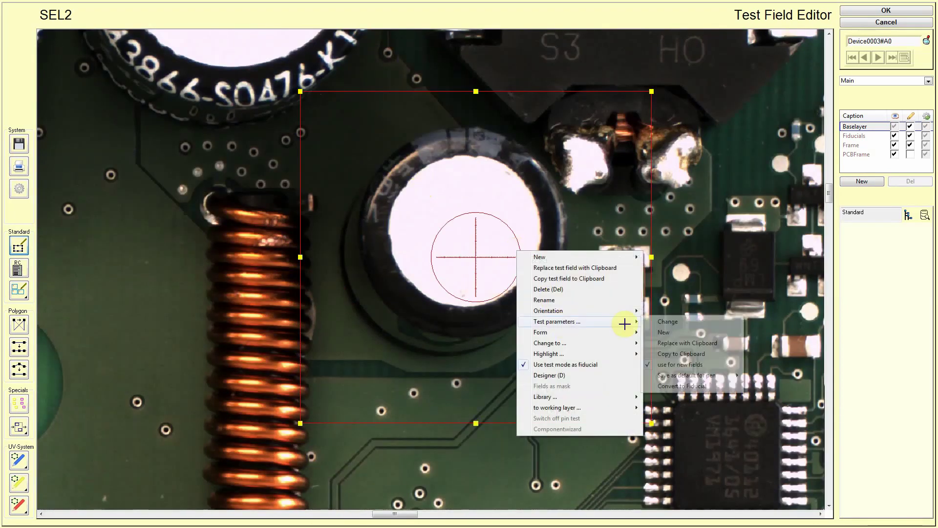
{"action": "left_click", "coordinate": [655, 332]}
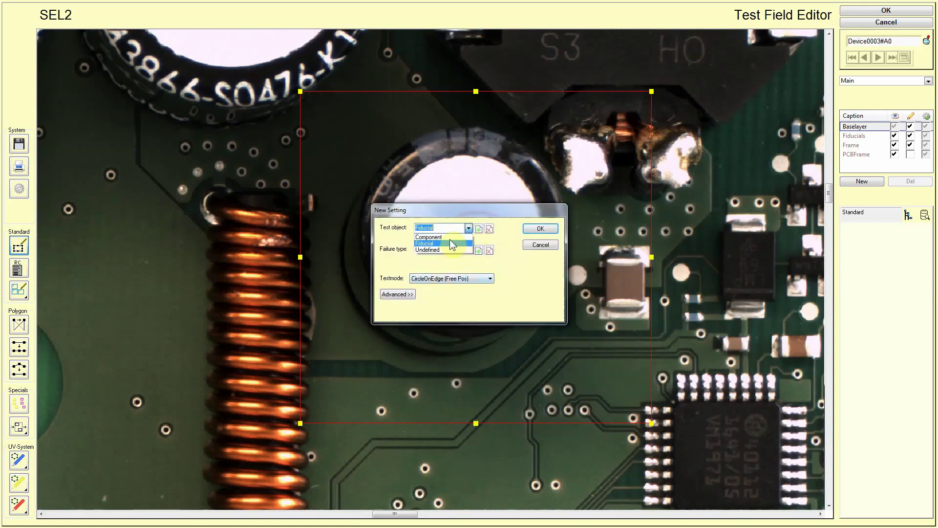
{"action": "left_click", "coordinate": [442, 237]}
{"action": "left_click", "coordinate": [468, 249]}
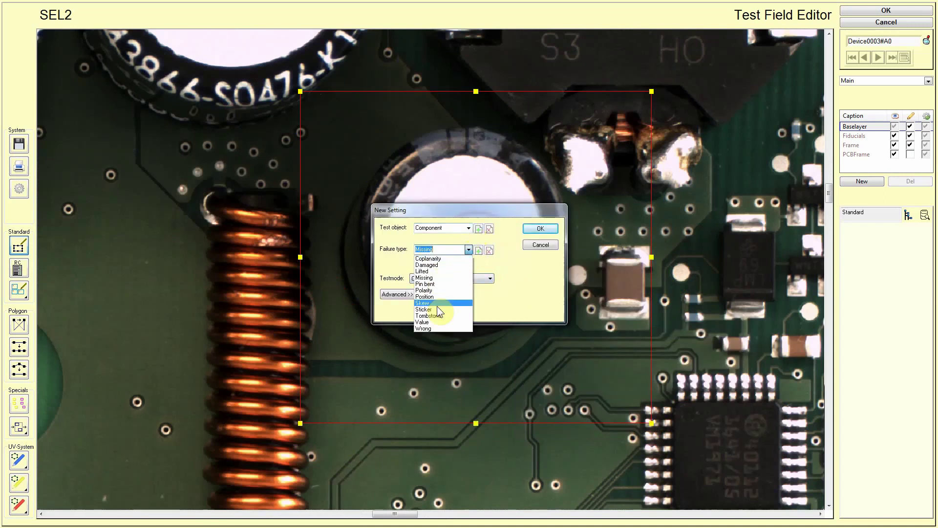
{"action": "left_click", "coordinate": [433, 297]}
{"action": "left_click", "coordinate": [442, 278]}
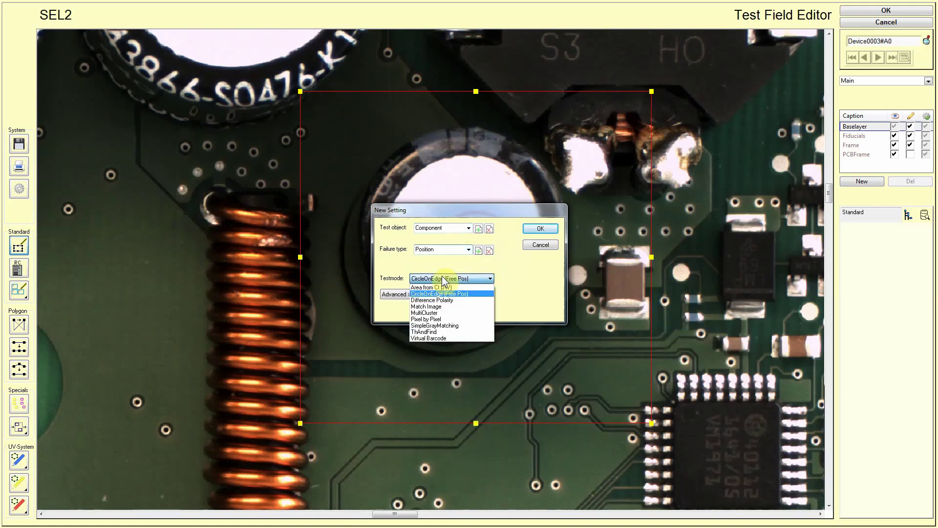
{"action": "left_click", "coordinate": [442, 286]}
{"action": "left_click", "coordinate": [545, 231]}
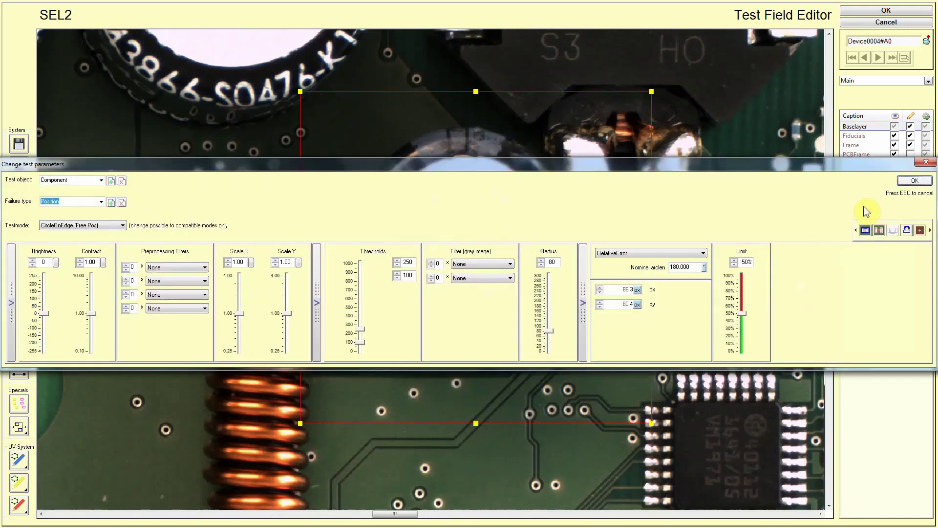
{"action": "left_click", "coordinate": [914, 182]}
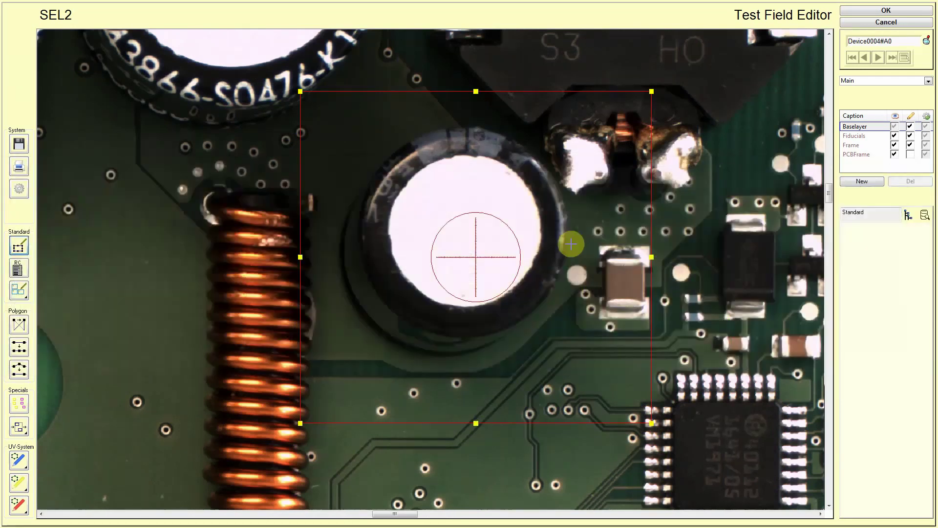
Stop using the field's test mode as fiducial and fit its circle to the edge of the capacitor's white top.
{"action": "right_click", "coordinate": [482, 238]}
{"action": "left_click", "coordinate": [526, 351]}
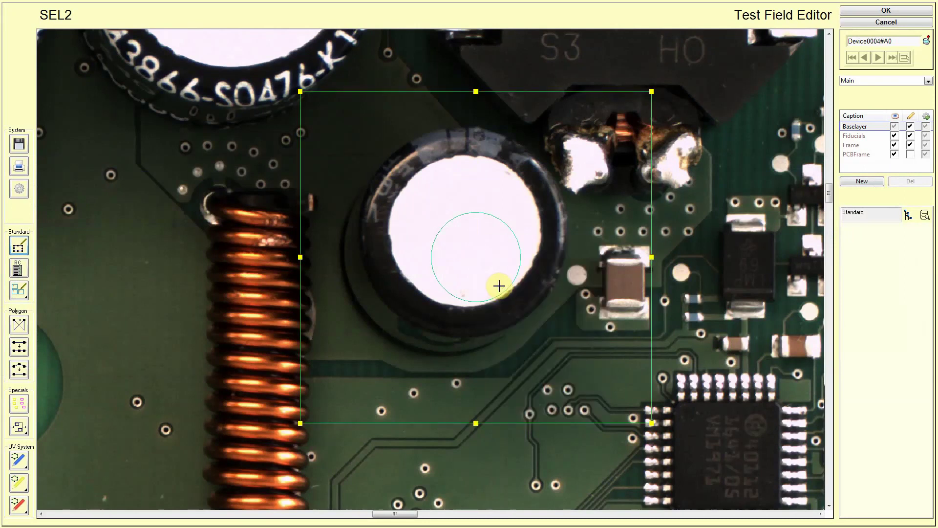
{"action": "left_click_drag", "start_coordinate": [499, 283], "coordinate": [515, 178]}
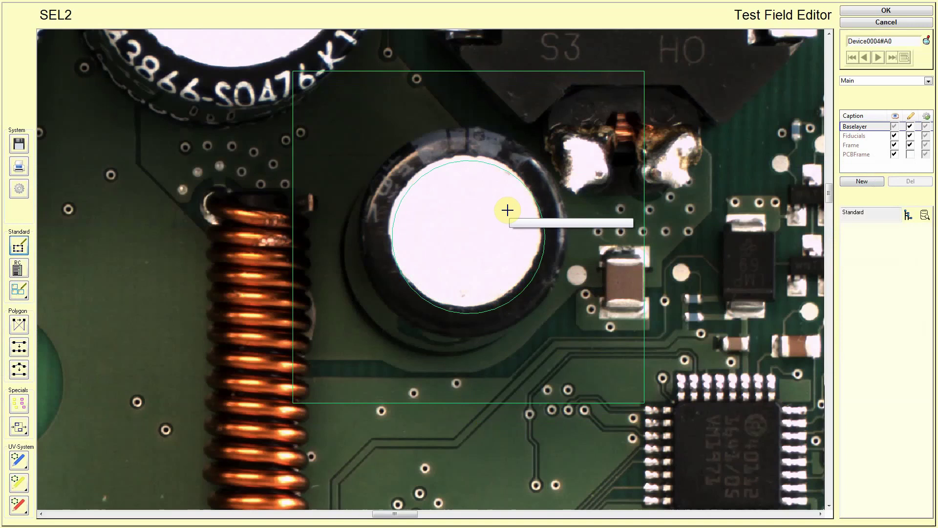
{"action": "left_click_drag", "start_coordinate": [510, 215], "coordinate": [507, 209]}
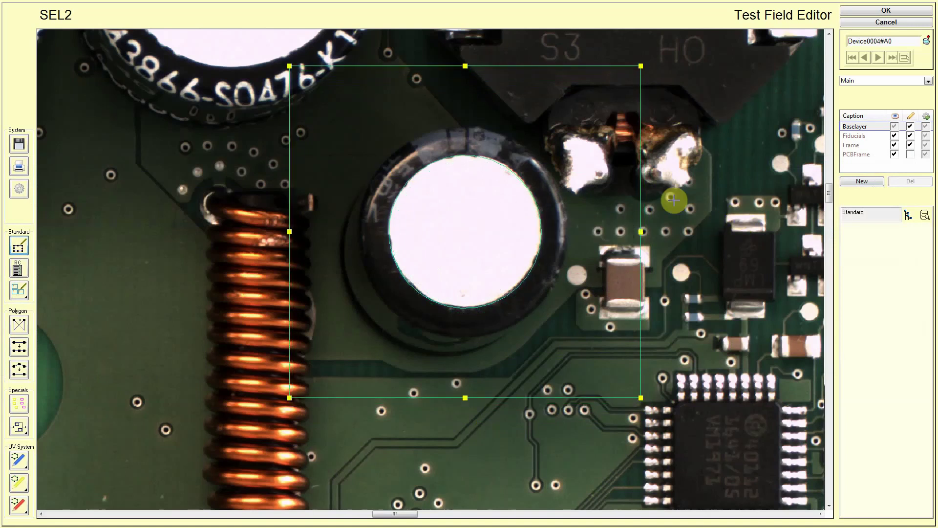
Add a small rectangular test field at the capacitor's centre with new parameters Component, Missing and test mode Area from Ct (JW).
{"action": "left_click_drag", "start_coordinate": [674, 201], "coordinate": [483, 241]}
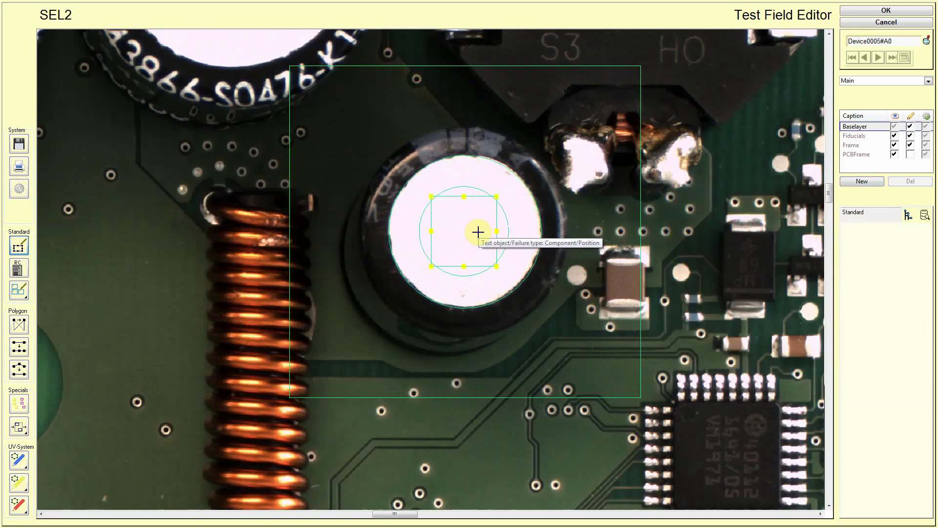
{"action": "right_click", "coordinate": [479, 230]}
{"action": "mouse_move", "coordinate": [534, 299]}
{"action": "left_click", "coordinate": [614, 315]}
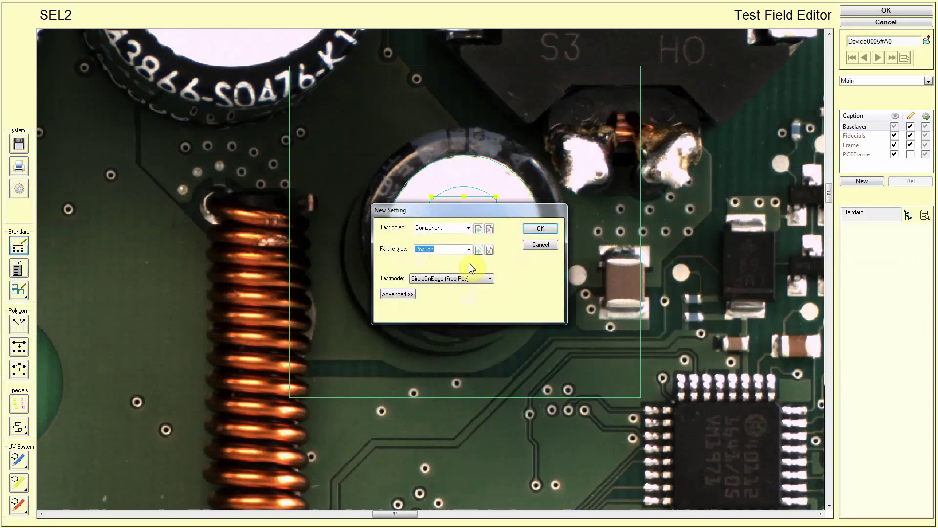
{"action": "left_click", "coordinate": [468, 249]}
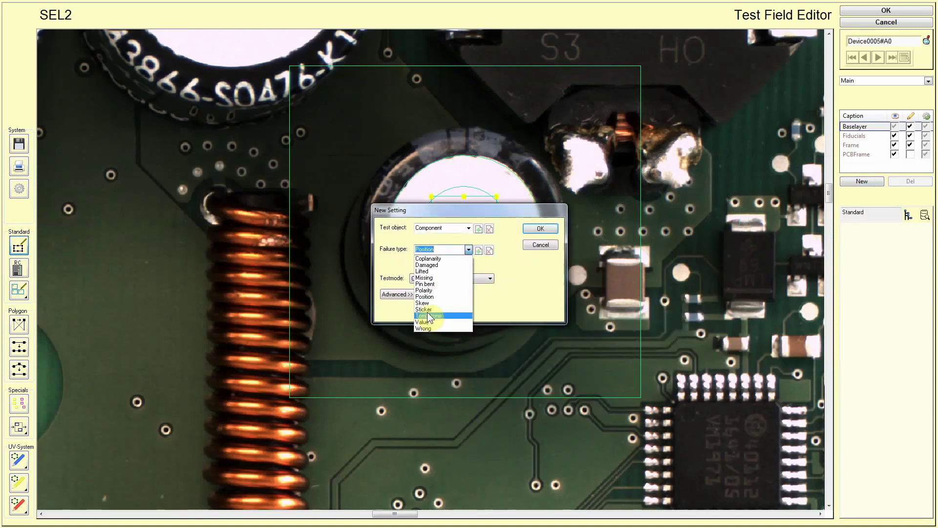
{"action": "left_click", "coordinate": [424, 277]}
{"action": "left_click", "coordinate": [426, 278]}
{"action": "left_click", "coordinate": [439, 287]}
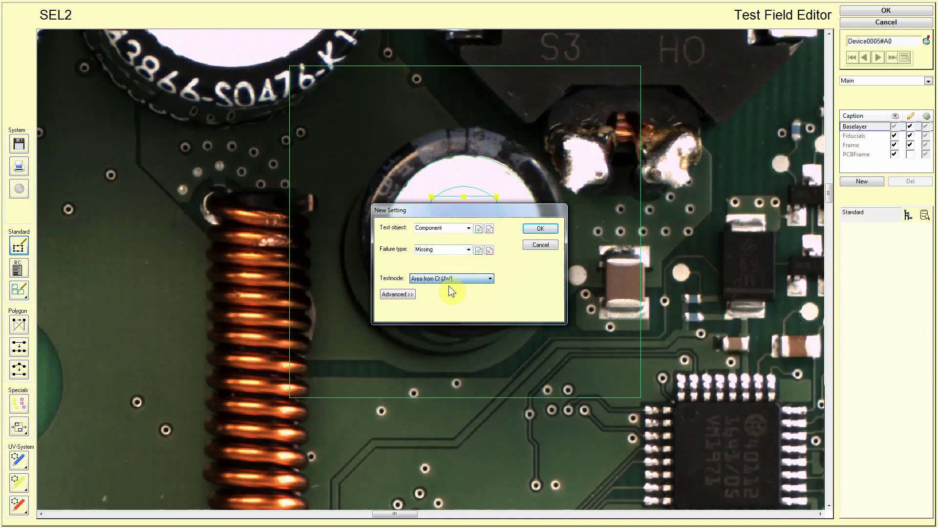
{"action": "left_click", "coordinate": [535, 230]}
{"action": "left_click", "coordinate": [905, 181]}
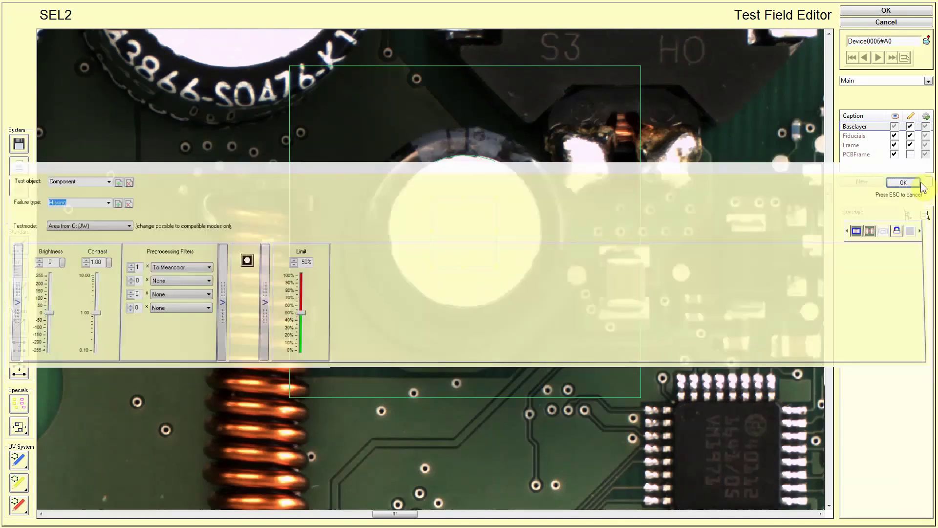
{"action": "left_click_drag", "start_coordinate": [461, 222], "coordinate": [463, 223]}
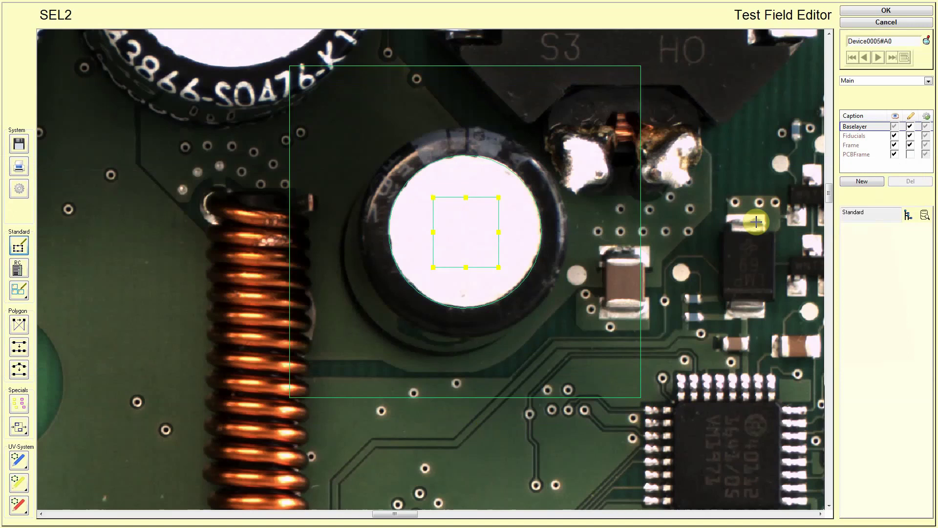
Draw a tall, narrow test field, centre it on the capacitor and extend its lower edge to the capacitor's rim.
{"action": "left_click_drag", "start_coordinate": [706, 141], "coordinate": [770, 319]}
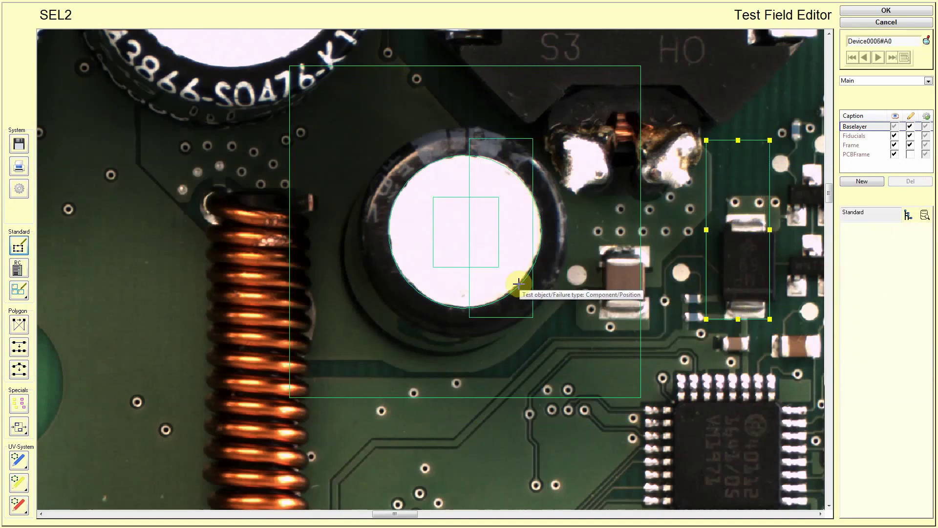
{"action": "left_click_drag", "start_coordinate": [486, 280], "coordinate": [483, 280]}
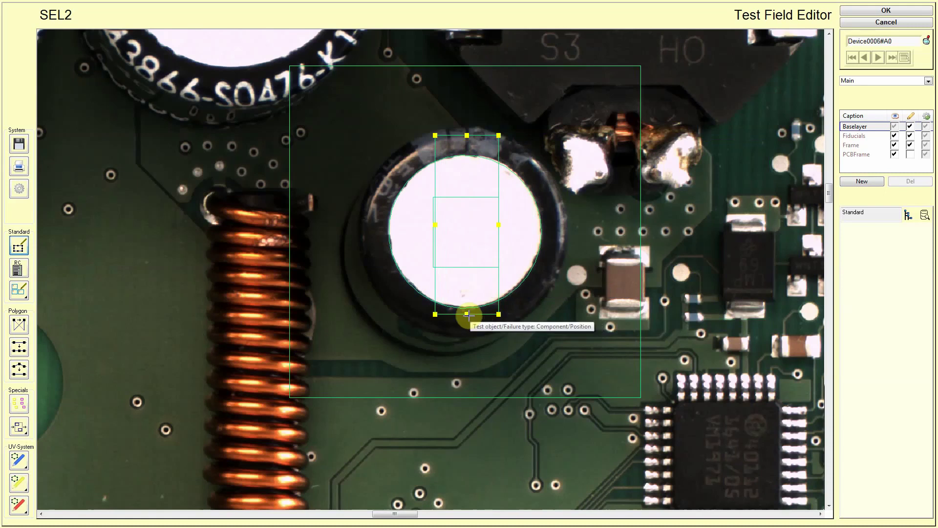
{"action": "left_click_drag", "start_coordinate": [467, 314], "coordinate": [468, 327]}
Give the tall field new parameters with failure type Polarity and test mode Difference Polarity, divided into 11 segments.
{"action": "right_click", "coordinate": [467, 326]}
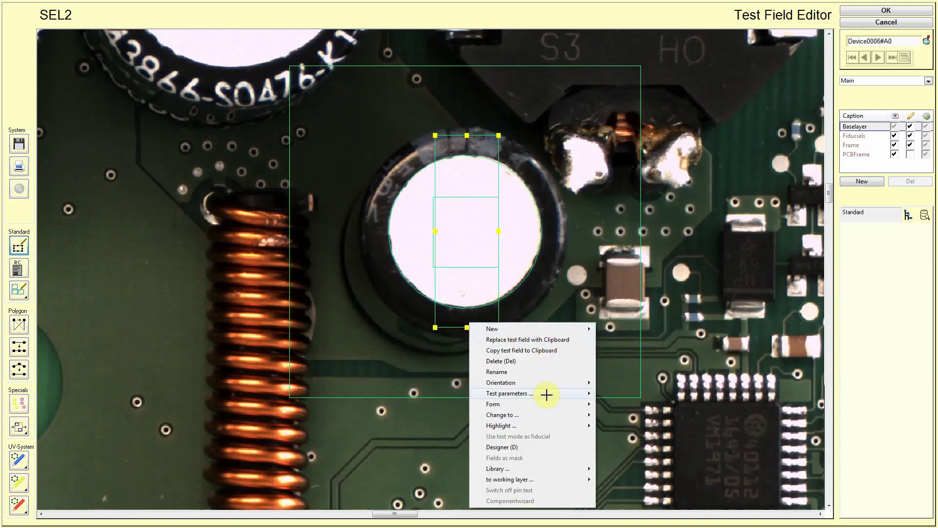
{"action": "mouse_move", "coordinate": [589, 393]}
{"action": "left_click", "coordinate": [616, 404]}
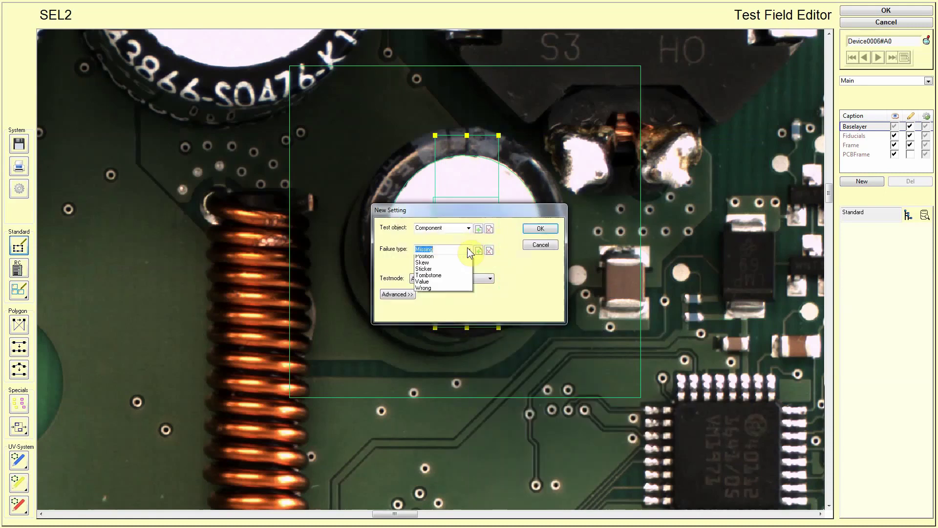
{"action": "left_click", "coordinate": [453, 277]}
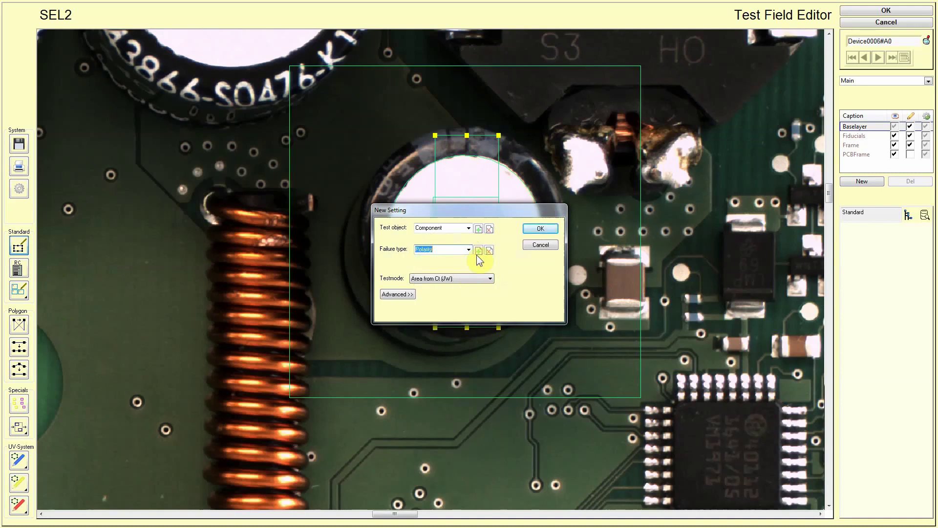
{"action": "left_click", "coordinate": [477, 279]}
{"action": "left_click", "coordinate": [459, 300]}
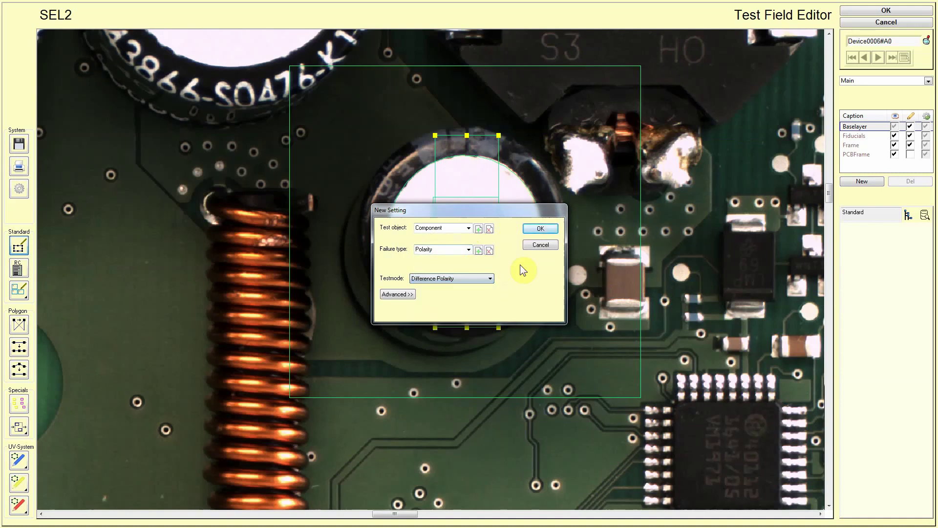
{"action": "left_click", "coordinate": [549, 227]}
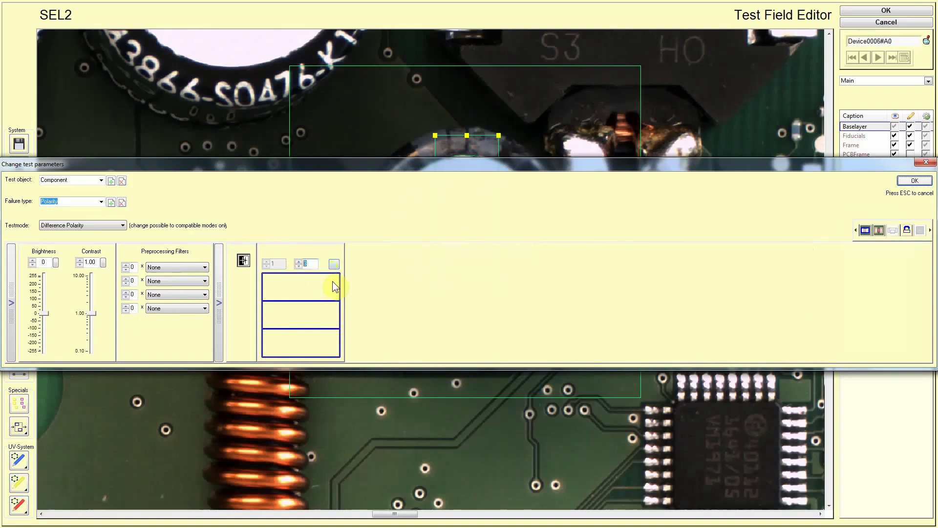
{"action": "type", "text": "11"}
{"action": "left_click", "coordinate": [910, 182]}
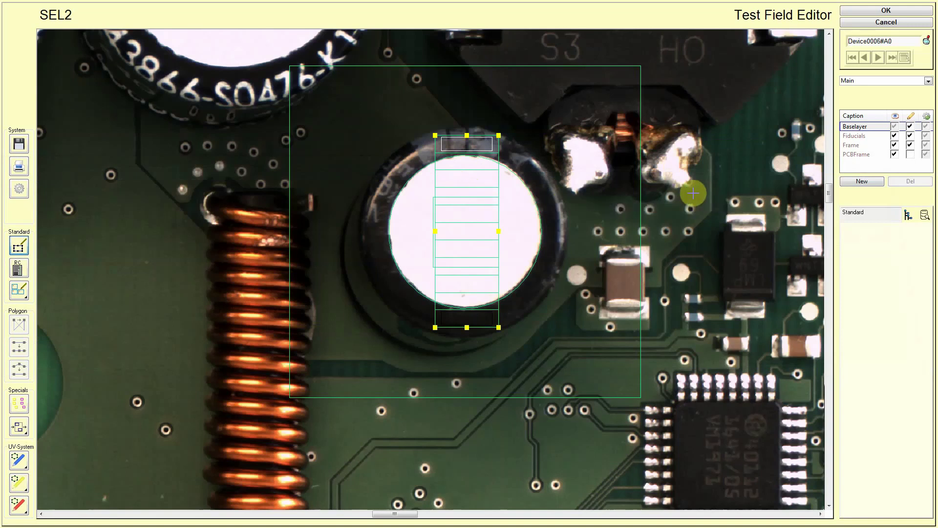
Select the outer field together with all test fields inside it on the capacitor and open them in the Designer.
{"action": "left_click", "coordinate": [251, 102]}
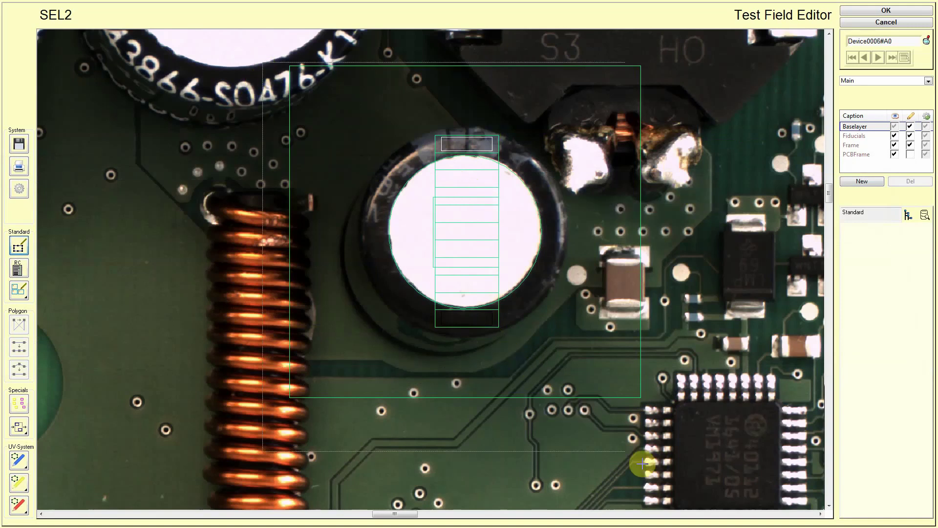
{"action": "left_click", "coordinate": [601, 385]}
{"action": "right_click", "coordinate": [477, 262]}
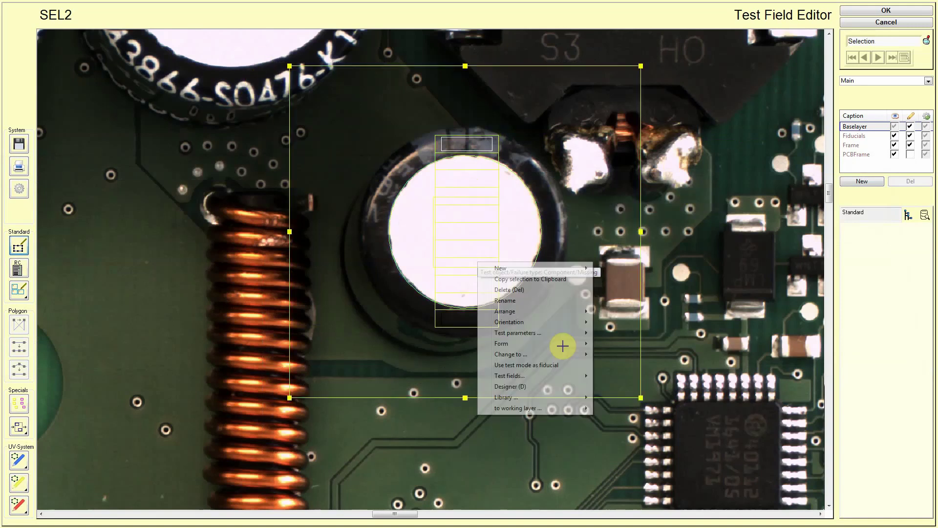
{"action": "left_click", "coordinate": [541, 383]}
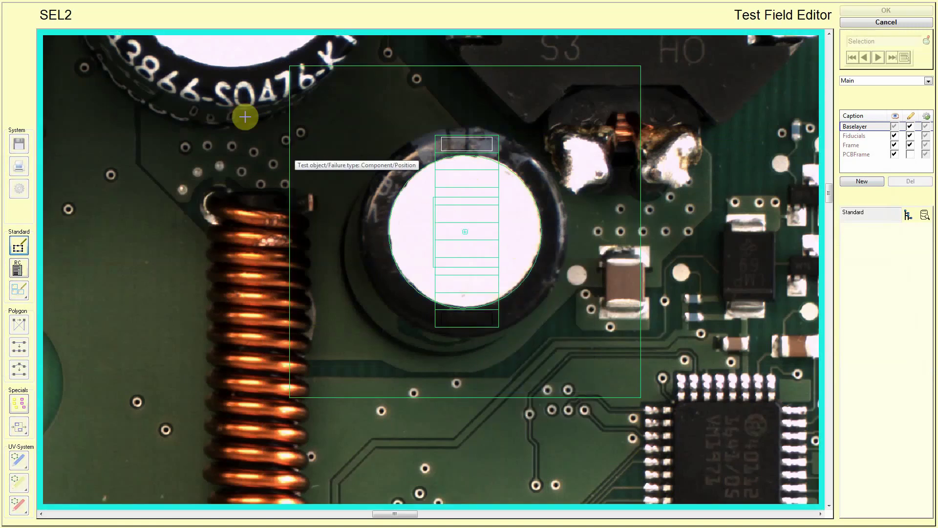
Select all of the capacitor's fields in the Designer and arrange them centred on one another.
{"action": "left_click", "coordinate": [429, 125]}
{"action": "right_click", "coordinate": [442, 128]}
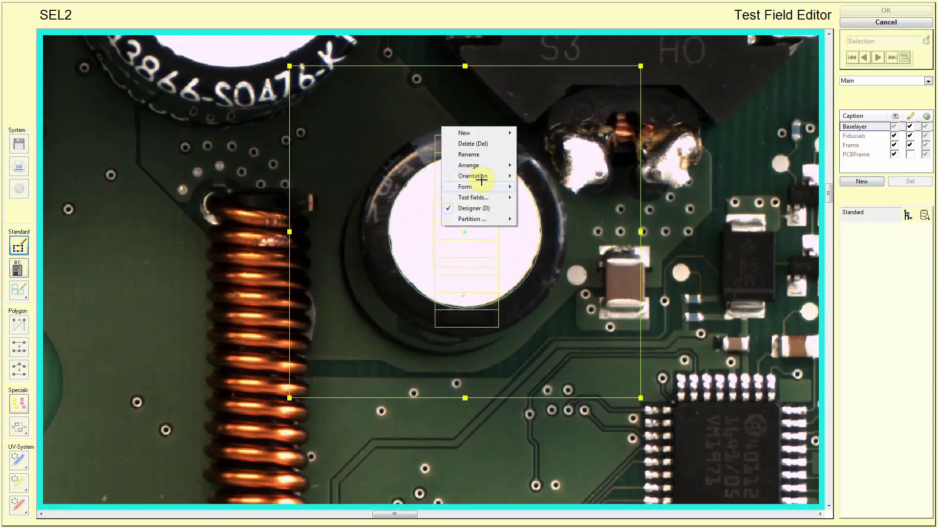
{"action": "mouse_move", "coordinate": [491, 165]}
{"action": "left_click", "coordinate": [549, 167]}
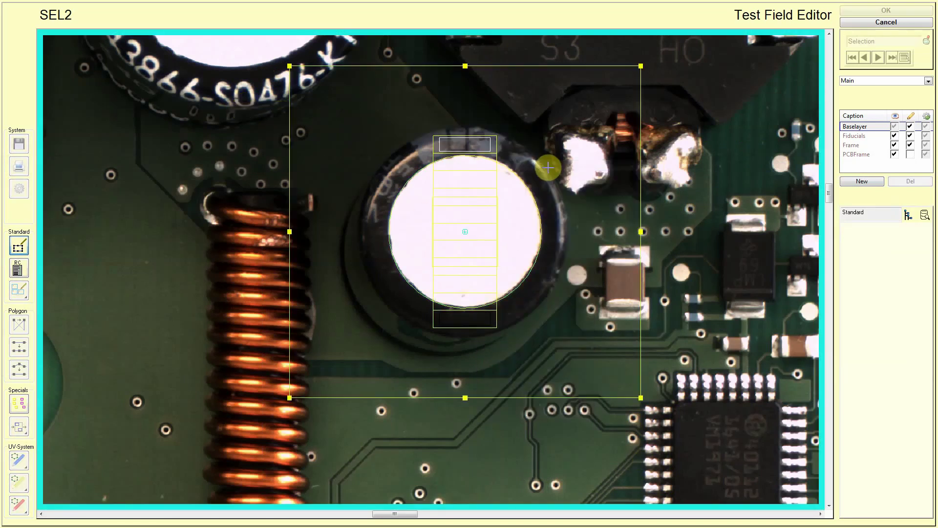
Leave the Designer and save the capacitor's fields as a new type named Demo1.
{"action": "left_click", "coordinate": [673, 190]}
{"action": "left_click", "coordinate": [665, 196]}
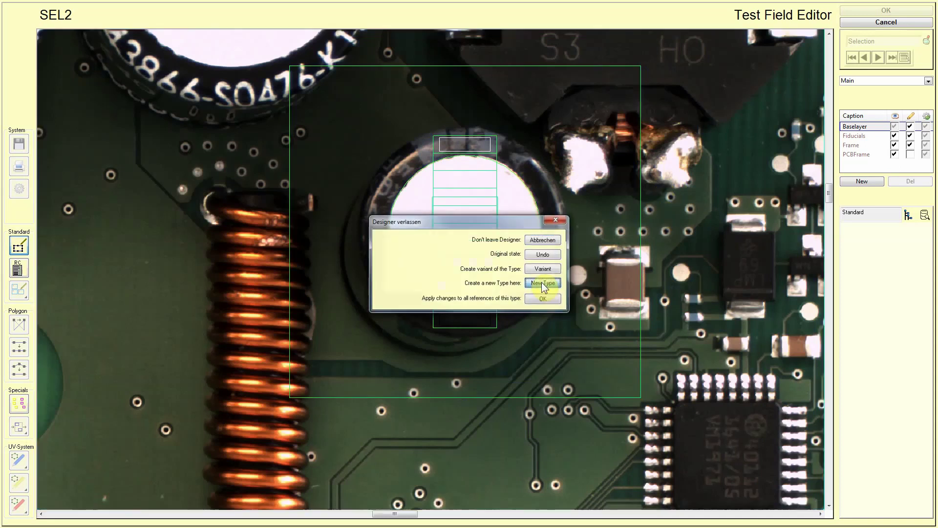
{"action": "left_click", "coordinate": [541, 282]}
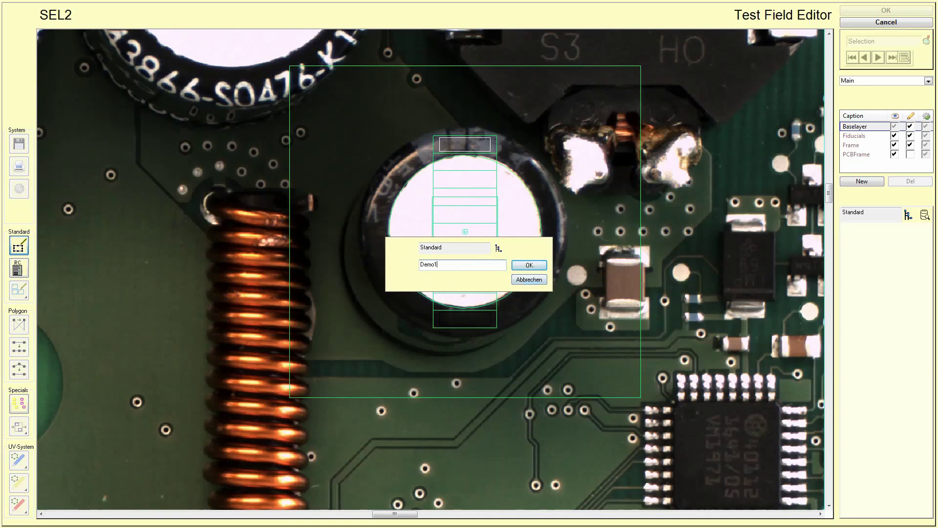
{"action": "key", "text": "Return"}
Place copies of the Demo1 fields on the two other small capacitors, one mid-board and one near the board's lower edge.
{"action": "left_click", "coordinate": [498, 243]}
{"action": "scroll", "coordinate": [498, 243], "scroll_direction": "down", "scroll_amount": 2}
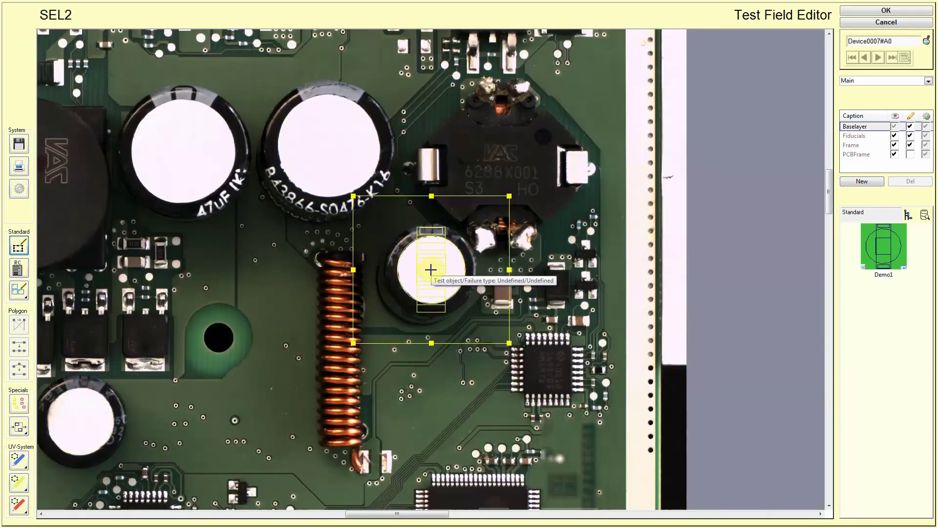
{"action": "scroll", "coordinate": [430, 269], "scroll_direction": "down", "scroll_amount": 2}
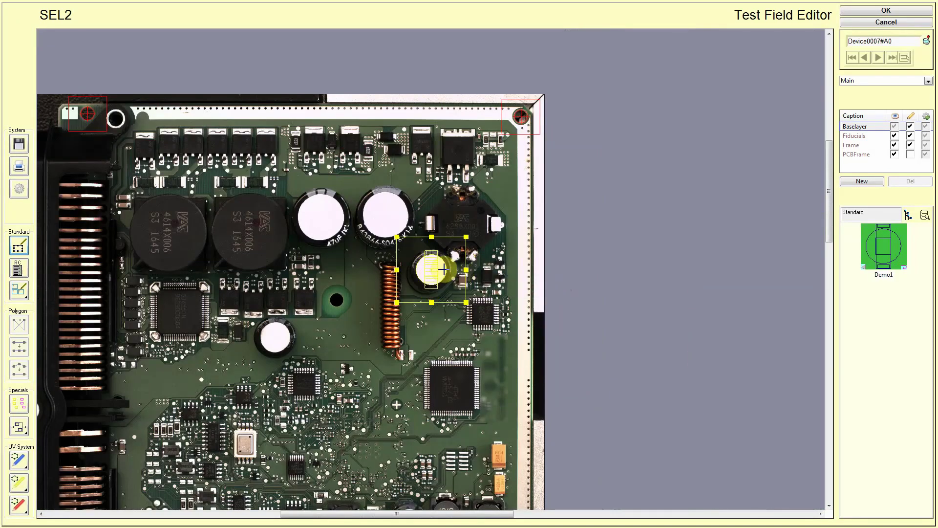
{"action": "left_click", "coordinate": [287, 337]}
{"action": "scroll", "coordinate": [286, 337], "scroll_direction": "down", "scroll_amount": 2}
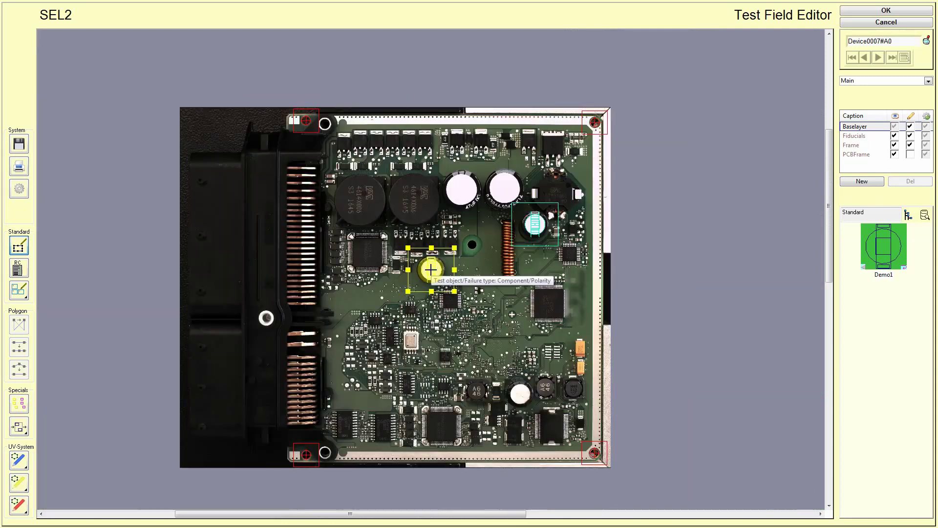
{"action": "left_click", "coordinate": [520, 395]}
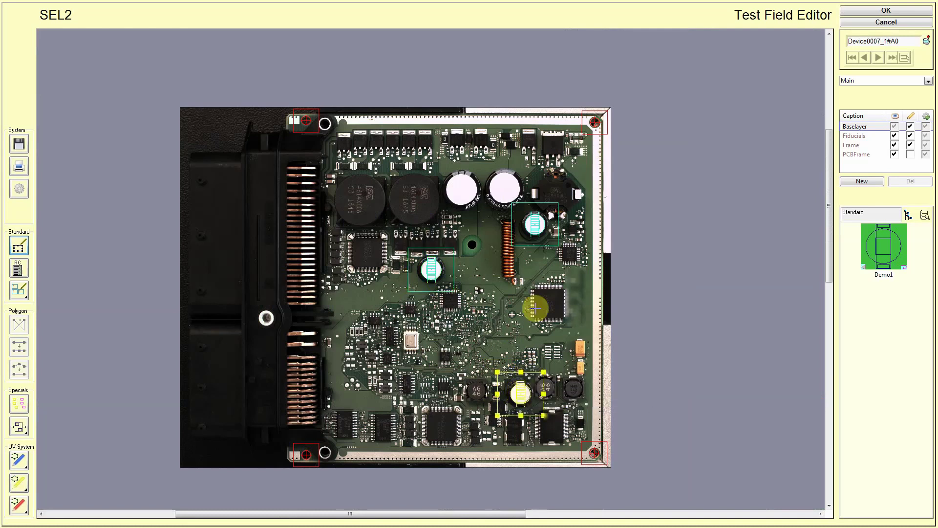
Copy the Demo1 fields from the first small capacitor onto the larger capacitor just above it.
{"action": "left_click", "coordinate": [535, 223]}
{"action": "scroll", "coordinate": [535, 223], "scroll_direction": "up", "scroll_amount": 3}
{"action": "scroll", "coordinate": [430, 269], "scroll_direction": "down", "scroll_amount": 2}
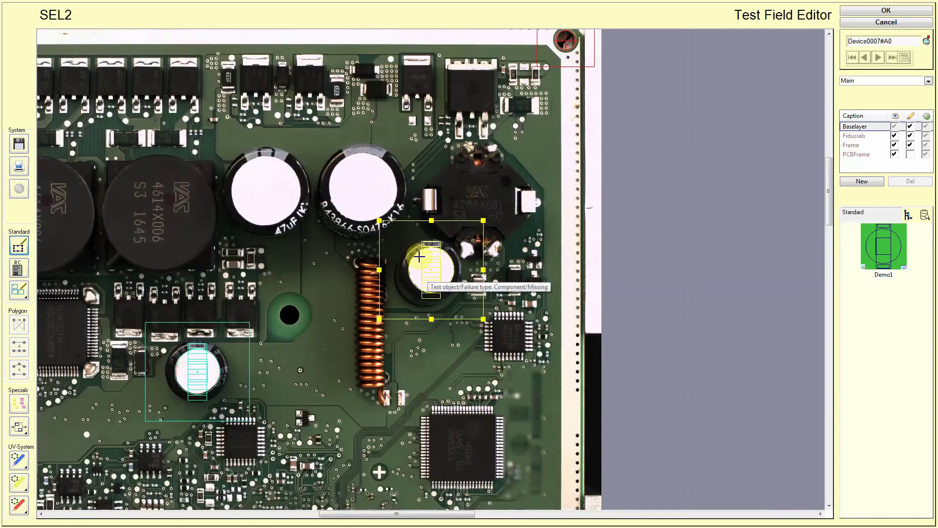
{"action": "left_click", "coordinate": [381, 208]}
{"action": "scroll", "coordinate": [381, 208], "scroll_direction": "up", "scroll_amount": 2}
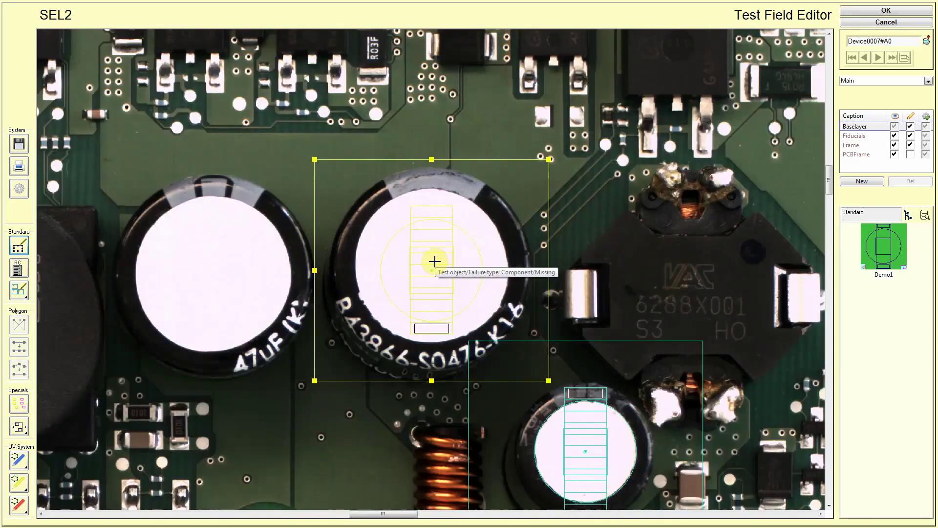
Open the large capacitor's fields in the Designer and enlarge the position field until its circle matches the white top's edge.
{"action": "left_click", "coordinate": [435, 261]}
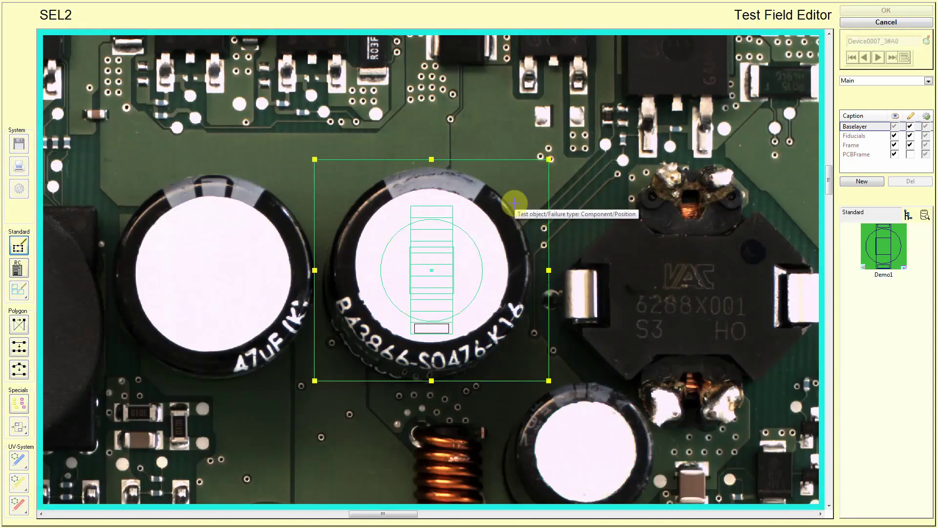
{"action": "scroll", "coordinate": [514, 205], "scroll_direction": "up", "scroll_amount": 5}
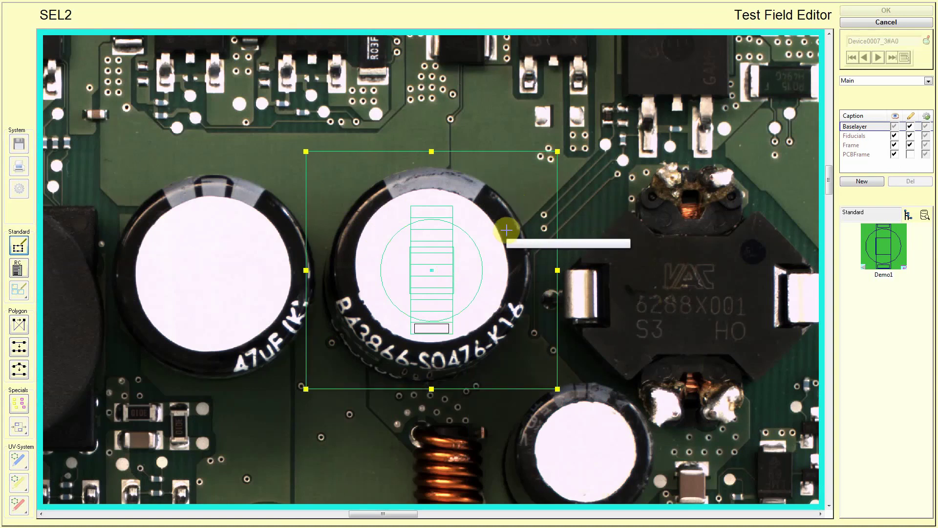
{"action": "left_click_drag", "start_coordinate": [468, 234], "coordinate": [486, 215]}
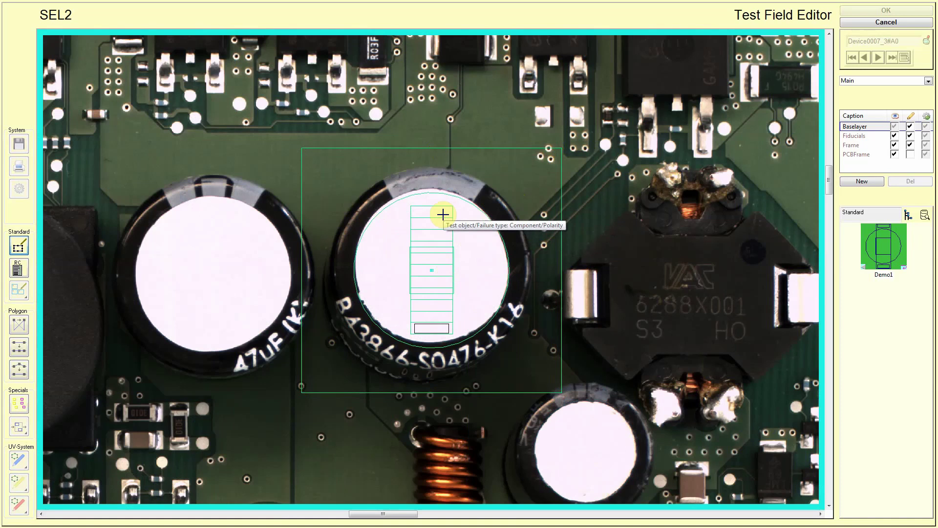
Enlarge the segmented polarity field to reach the large capacitor's rim, and enlarge the rectangular missing-component field at its centre.
{"action": "left_click", "coordinate": [446, 215]}
{"action": "scroll", "coordinate": [447, 216], "scroll_direction": "up", "scroll_amount": 8}
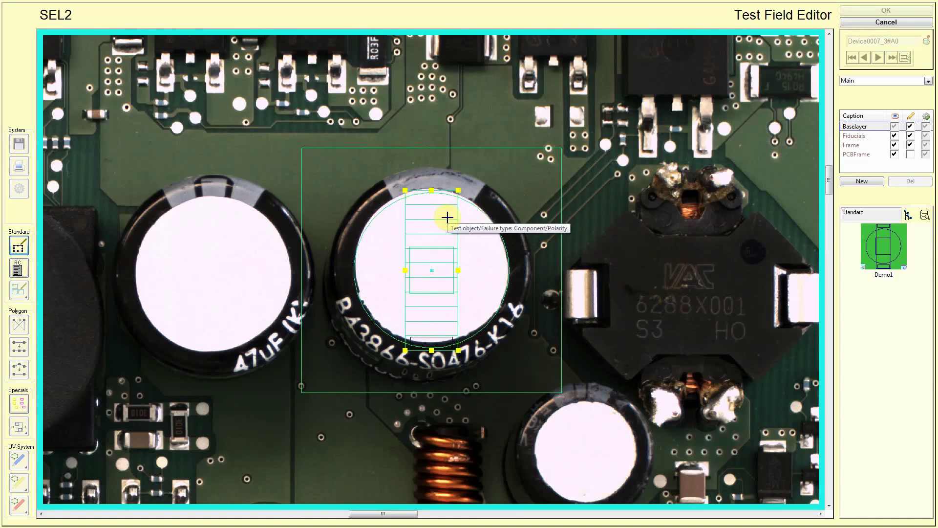
{"action": "scroll", "coordinate": [447, 217], "scroll_direction": "up", "scroll_amount": 2}
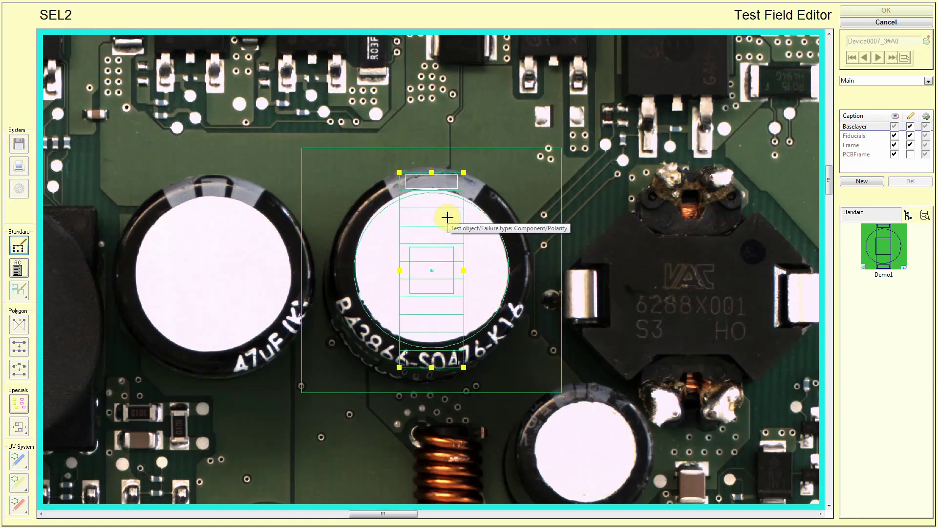
{"action": "left_click", "coordinate": [443, 258]}
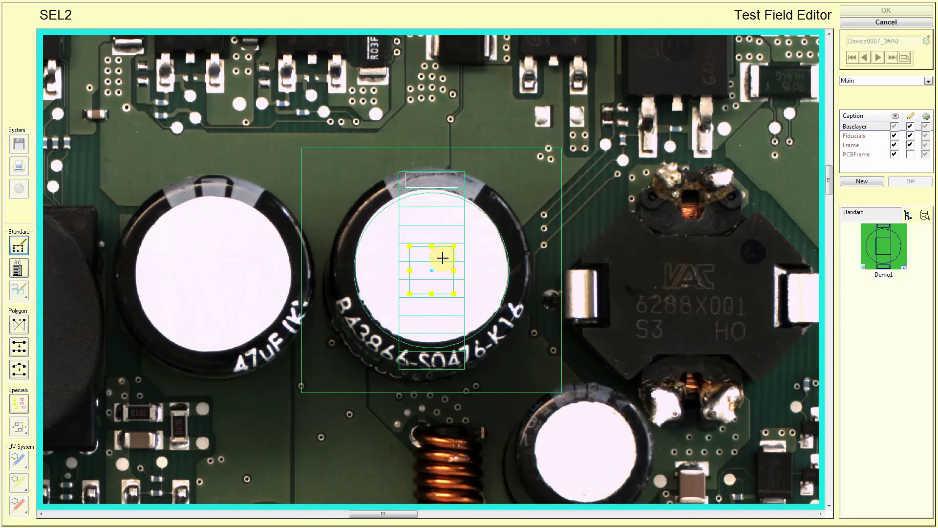
{"action": "scroll", "coordinate": [443, 258], "scroll_direction": "up", "scroll_amount": 4}
{"action": "scroll", "coordinate": [443, 256], "scroll_direction": "up", "scroll_amount": 1}
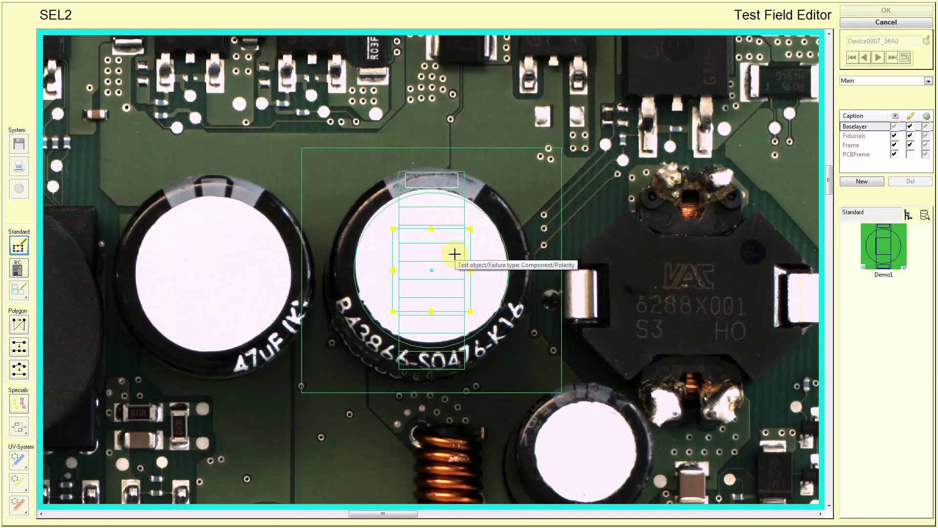
Leave the Designer and save the large capacitor's fields as a new type named Demo2.
{"action": "right_click", "coordinate": [455, 254]}
{"action": "left_click", "coordinate": [528, 281]}
{"action": "left_click", "coordinate": [456, 265]}
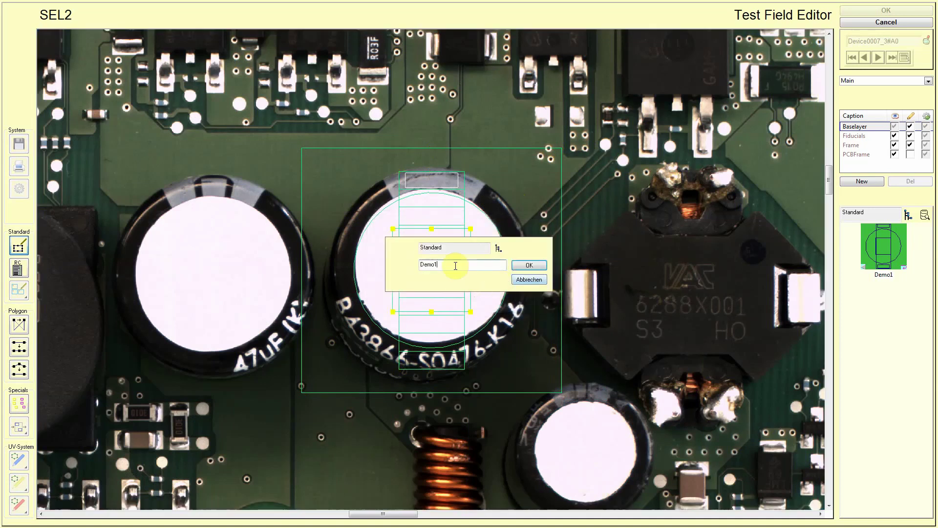
{"action": "type", "text": "2"}
{"action": "key", "text": "Return"}
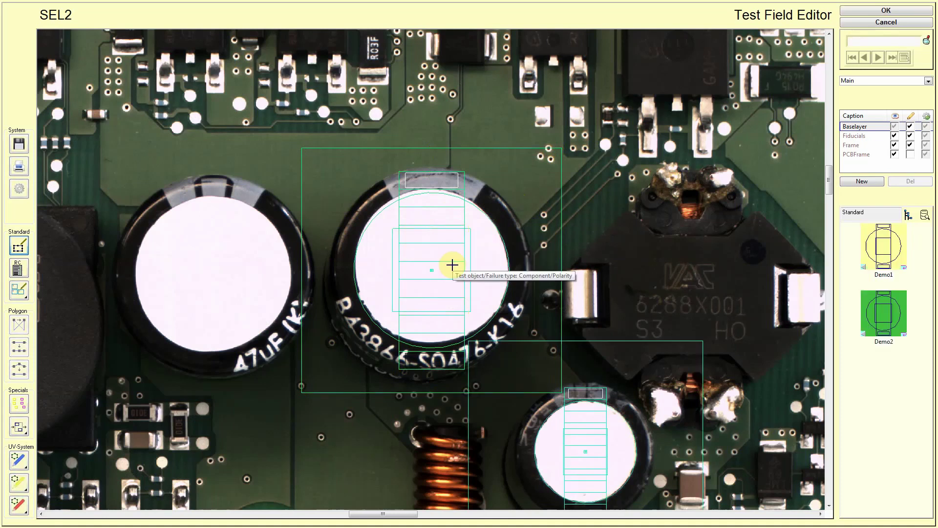
Place a copy of the Demo2 fields on the neighbouring large 47uF capacitor.
{"action": "left_click_drag", "start_coordinate": [453, 266], "coordinate": [240, 267]}
{"action": "scroll", "coordinate": [240, 266], "scroll_direction": "down", "scroll_amount": 2}
{"action": "scroll", "coordinate": [431, 269], "scroll_direction": "up", "scroll_amount": 1}
{"action": "scroll", "coordinate": [431, 270], "scroll_direction": "down", "scroll_amount": 1}
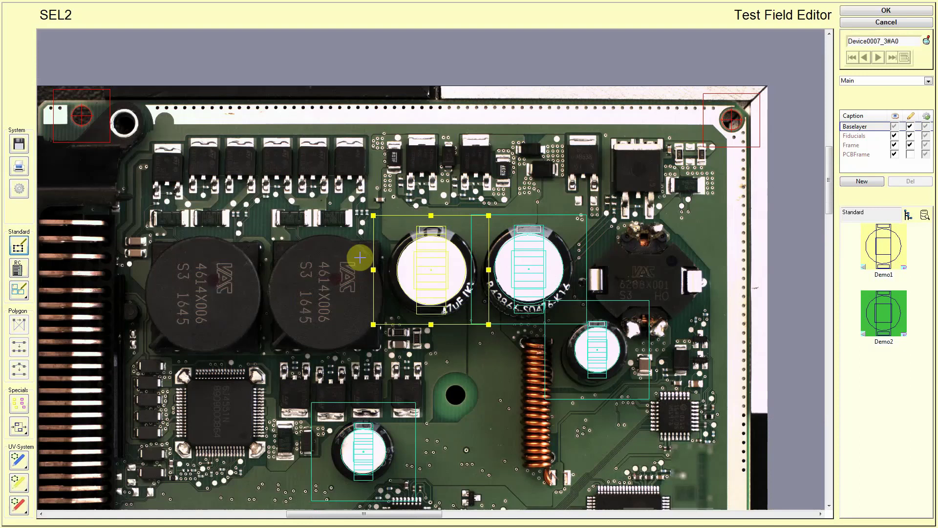
{"action": "left_click", "coordinate": [338, 297]}
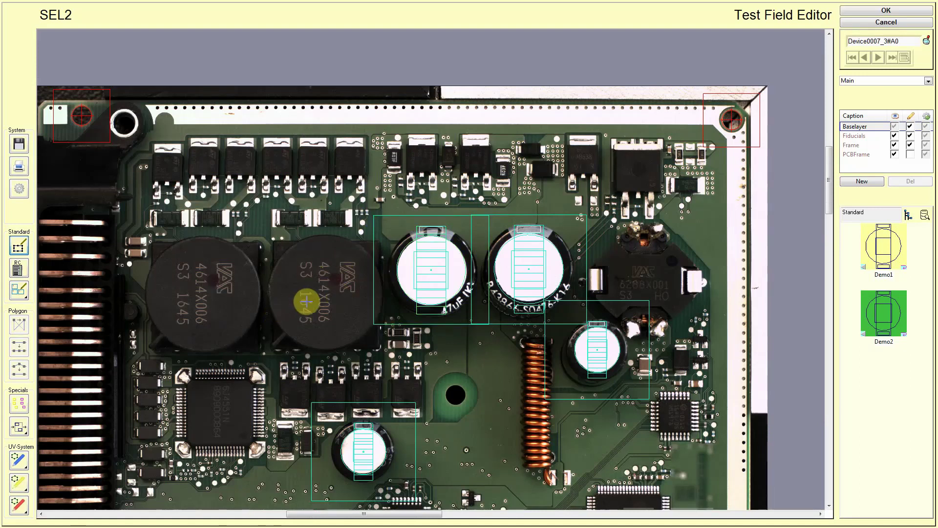
Move the 47uF capacitor's field group onto the coil nearest the connector and open it in the Designer.
{"action": "left_click", "coordinate": [408, 275]}
{"action": "left_click_drag", "start_coordinate": [436, 269], "coordinate": [212, 295]}
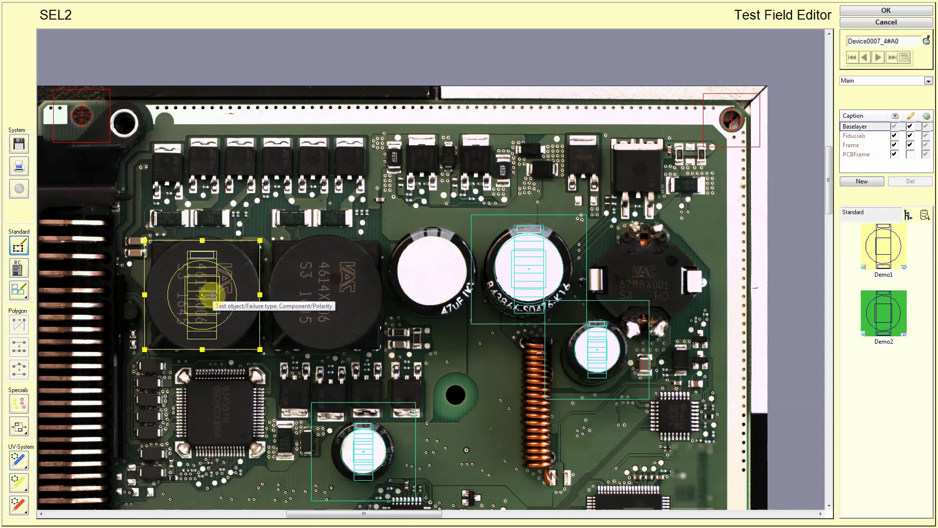
{"action": "scroll", "coordinate": [213, 295], "scroll_direction": "up", "scroll_amount": 1}
{"action": "double_click", "coordinate": [431, 269]}
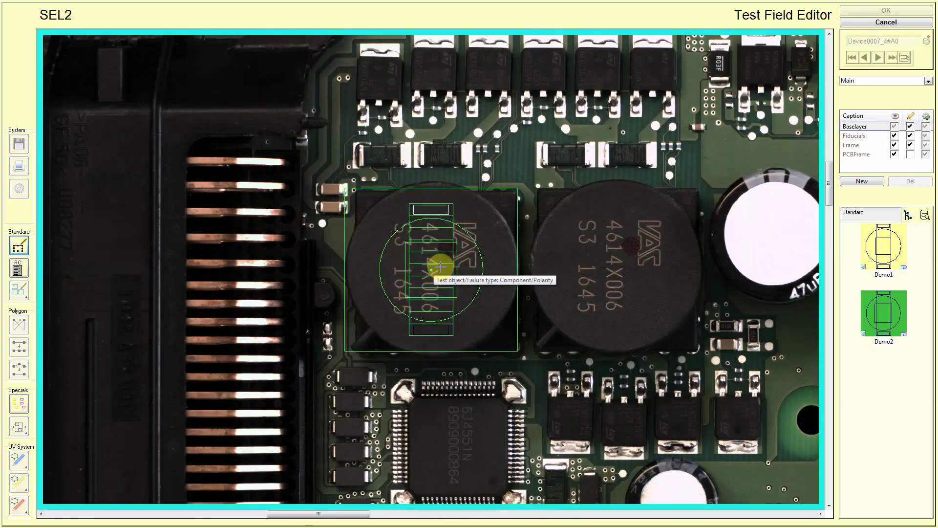
Give the coil's position field new parameters with test object Component, failure type Position and test mode SimpleGrayMatching.
{"action": "right_click", "coordinate": [485, 224]}
{"action": "mouse_move", "coordinate": [572, 306]}
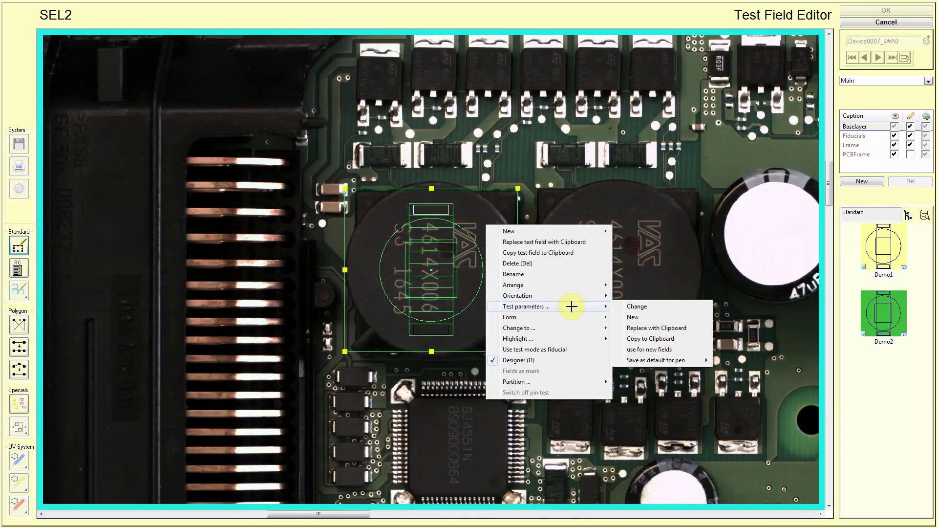
{"action": "left_click", "coordinate": [625, 316]}
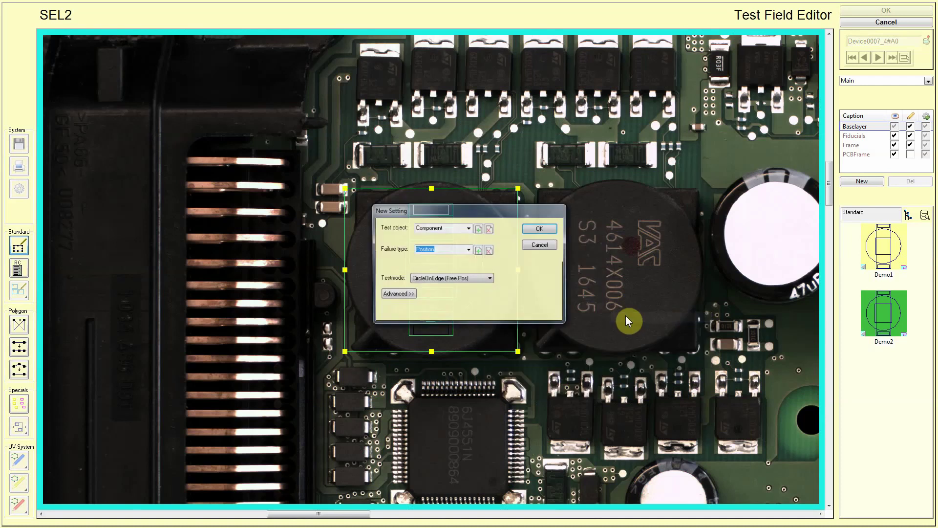
{"action": "left_click", "coordinate": [455, 278]}
{"action": "left_click", "coordinate": [460, 325]}
{"action": "left_click", "coordinate": [545, 228]}
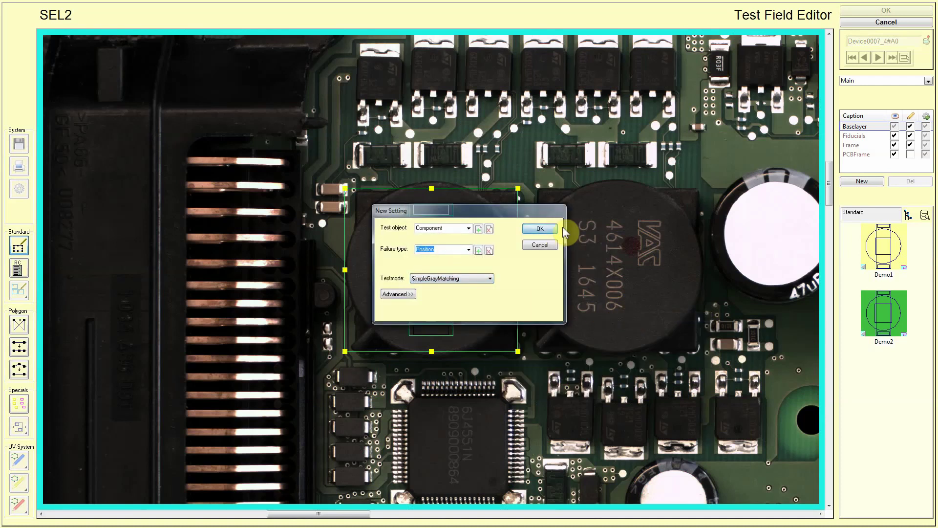
Enlarge the coil's position field until it encloses the whole component, and display its search area.
{"action": "left_click", "coordinate": [913, 181]}
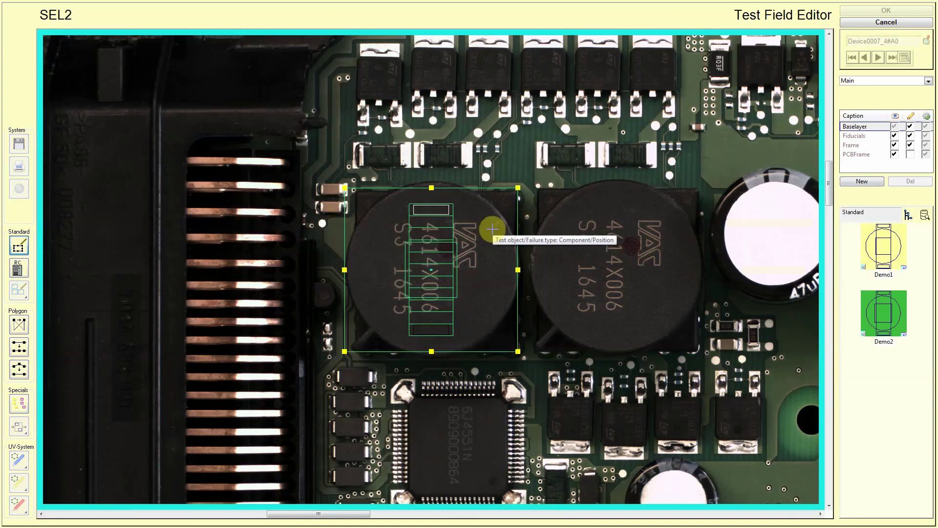
{"action": "key", "text": "plus"}
{"action": "key", "text": "plus"}
{"action": "key", "text": "plus"}
{"action": "key", "text": "plus"}
{"action": "key", "text": "plus"}
{"action": "key", "text": "plus"}
{"action": "key", "text": "plus"}
{"action": "key", "text": "plus"}
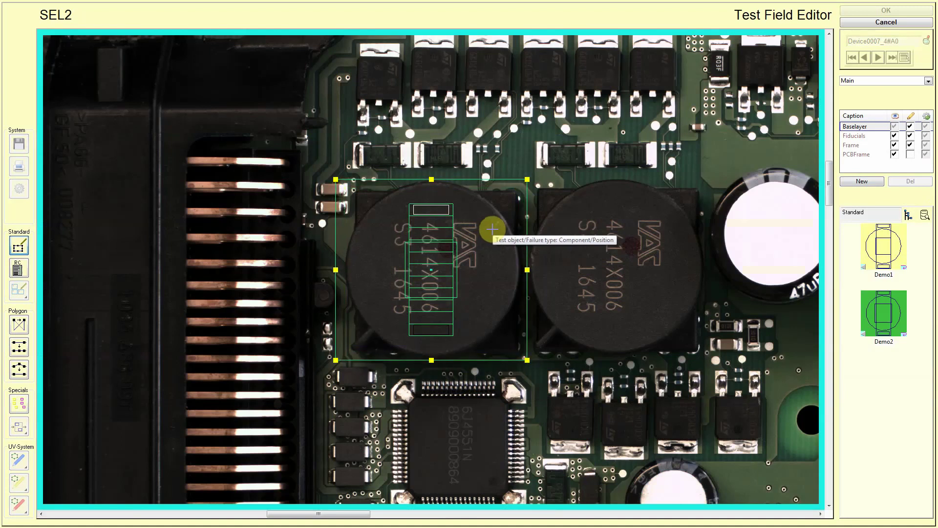
{"action": "key", "text": "plus"}
{"action": "key", "text": "plus"}
{"action": "left_click", "coordinate": [486, 222]}
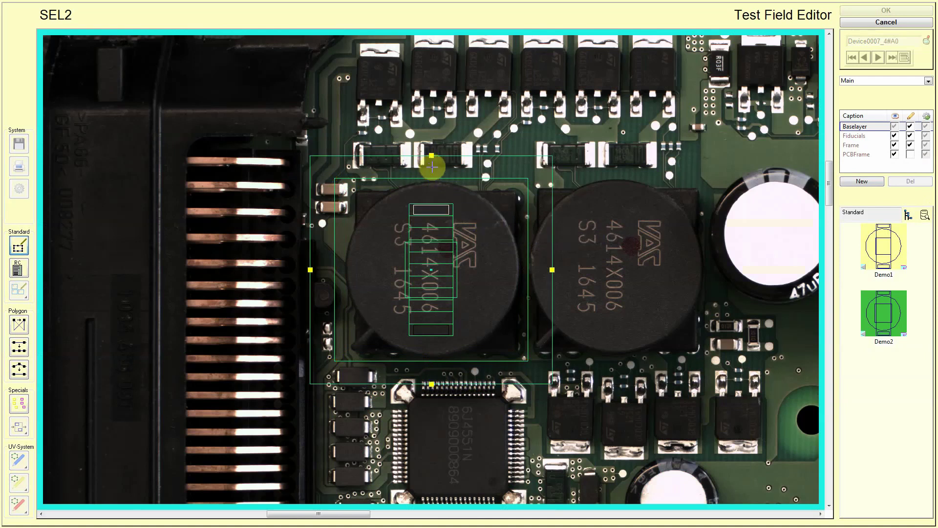
{"action": "left_click", "coordinate": [619, 265]}
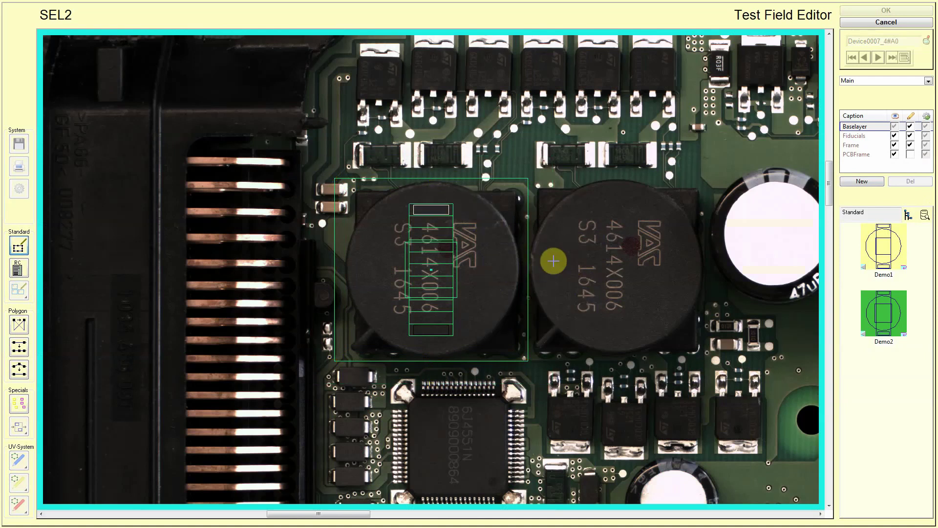
Give the coil's polarity field new parameters with test object Component, failure type Polarity and test mode MultiCluster.
{"action": "left_click", "coordinate": [433, 225]}
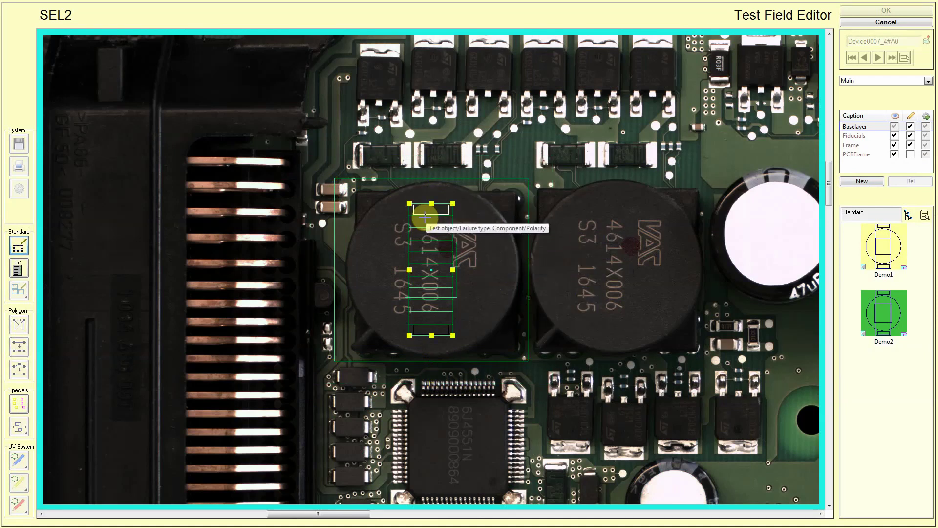
{"action": "right_click", "coordinate": [425, 217]}
{"action": "mouse_move", "coordinate": [471, 303]}
{"action": "left_click", "coordinate": [587, 310]}
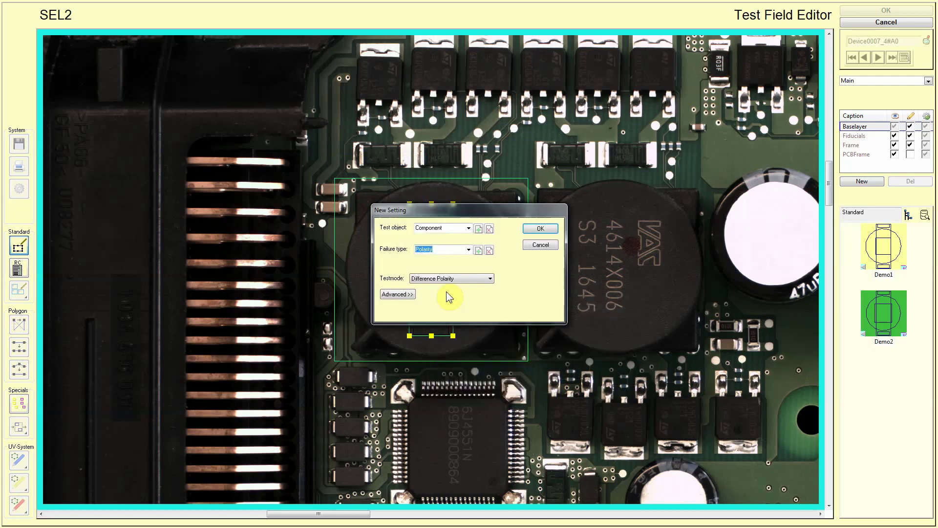
{"action": "left_click", "coordinate": [454, 278]}
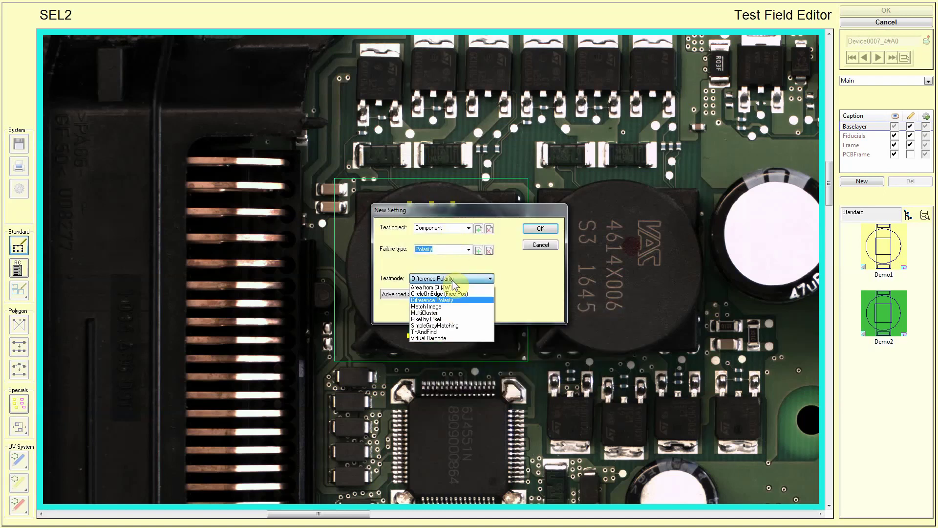
{"action": "left_click", "coordinate": [457, 312]}
{"action": "left_click", "coordinate": [527, 228]}
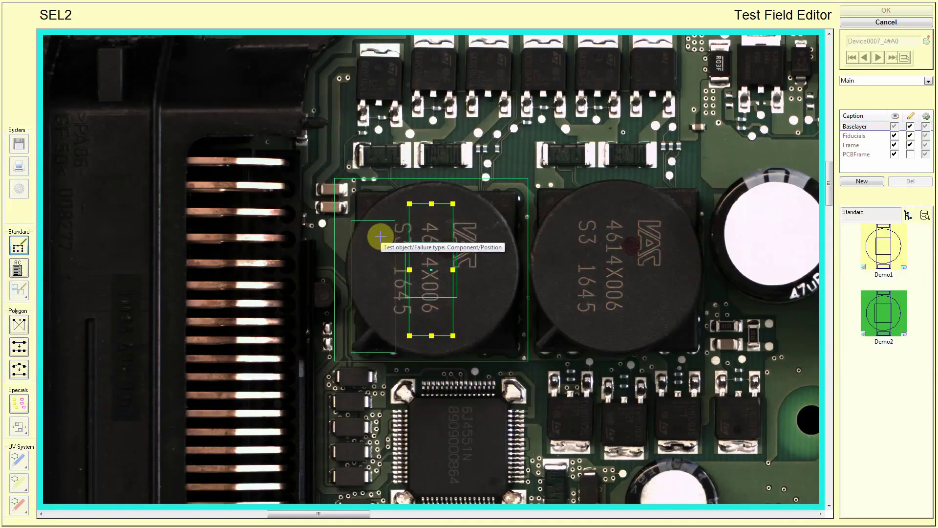
Fit the polarity field to the notch at the coil's lower-left corner and turn it diagonally along the notch.
{"action": "left_click_drag", "start_coordinate": [380, 237], "coordinate": [383, 295]}
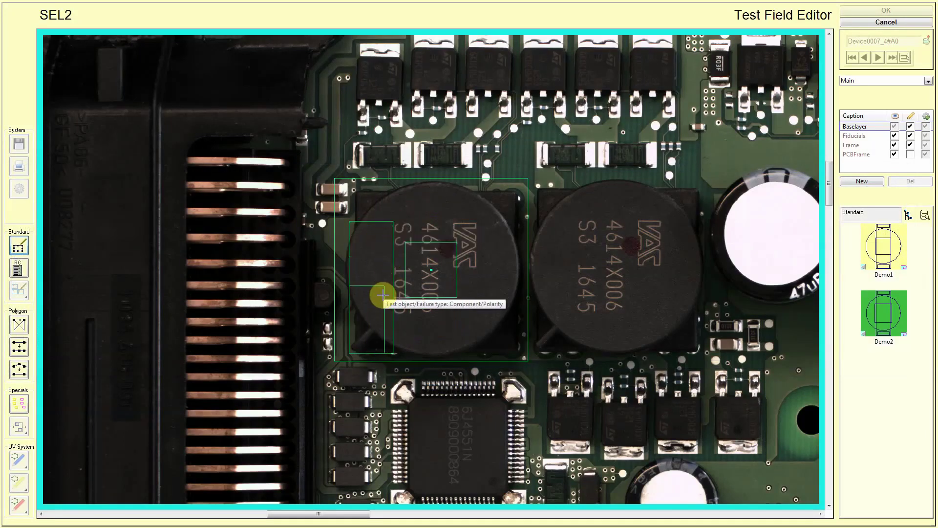
{"action": "right_click", "coordinate": [361, 331]}
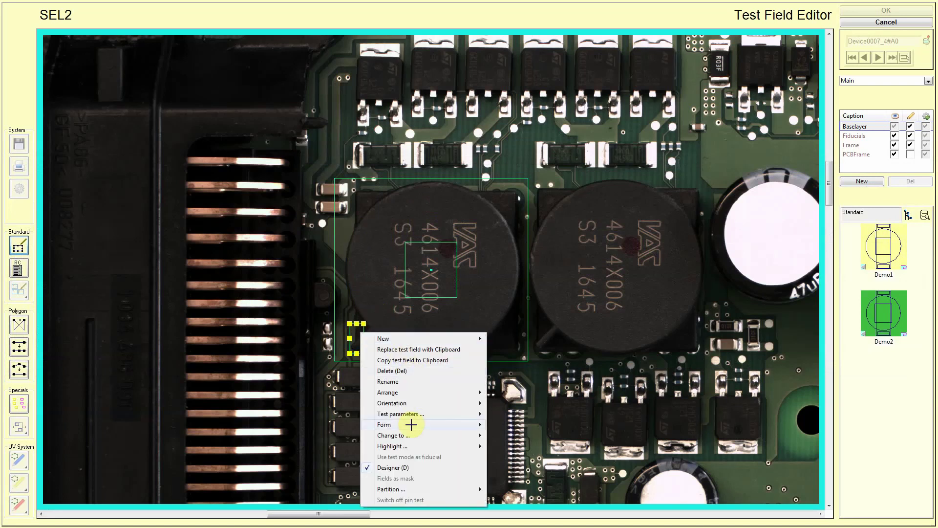
{"action": "mouse_move", "coordinate": [411, 425]}
{"action": "mouse_move", "coordinate": [513, 425]}
{"action": "left_click", "coordinate": [630, 500]}
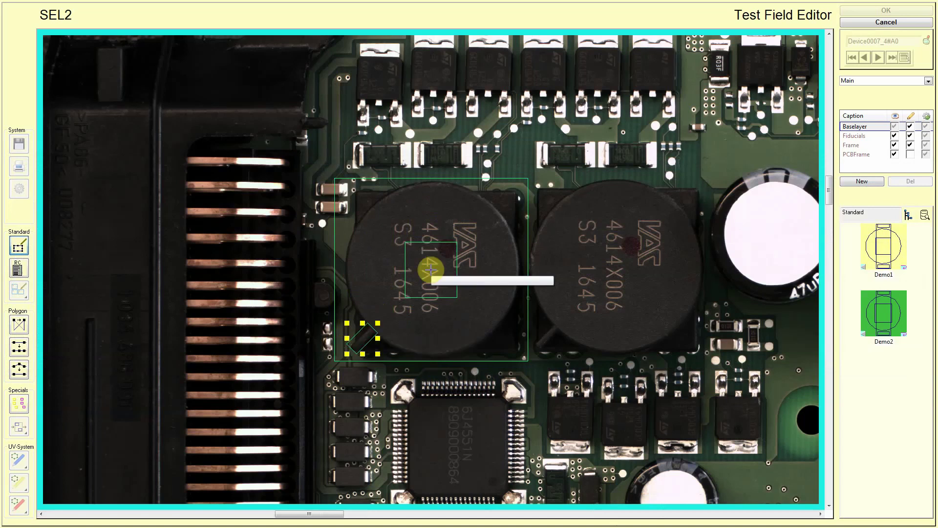
{"action": "scroll", "coordinate": [432, 268], "scroll_direction": "up", "scroll_amount": 5}
{"action": "scroll", "coordinate": [428, 270], "scroll_direction": "down", "scroll_amount": 5}
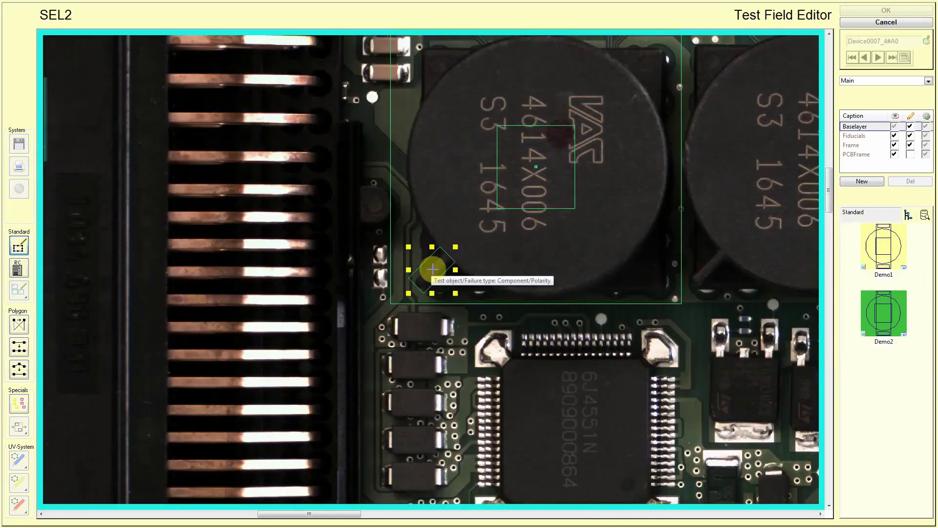
Shrink the coil's missing field slightly and add another test field fitted around the VAC logo on the coil.
{"action": "left_click", "coordinate": [506, 208]}
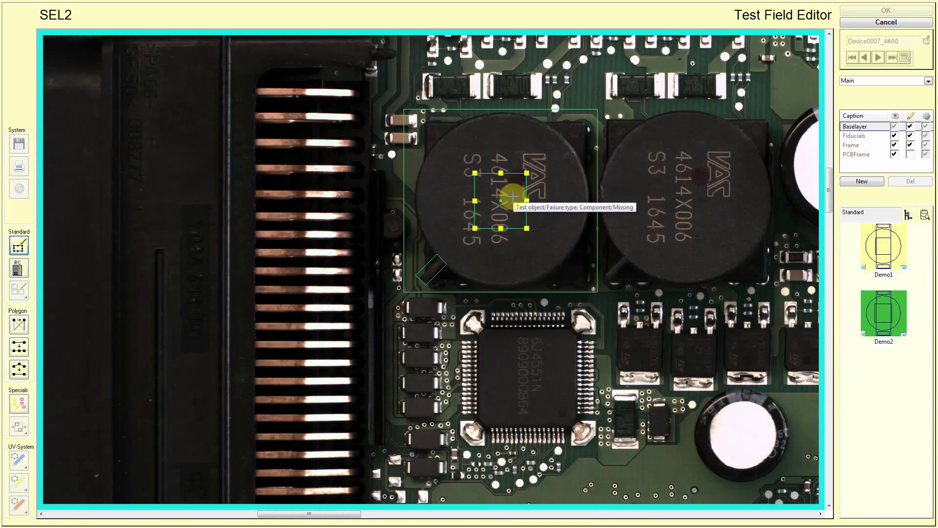
{"action": "left_click", "coordinate": [522, 196]}
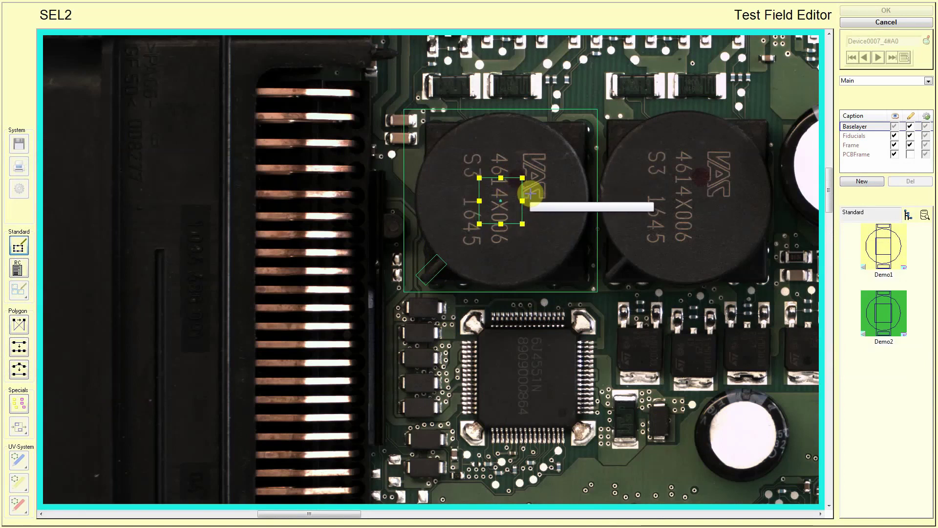
{"action": "left_click_drag", "start_coordinate": [613, 108], "coordinate": [650, 154]}
{"action": "left_click", "coordinate": [642, 140]}
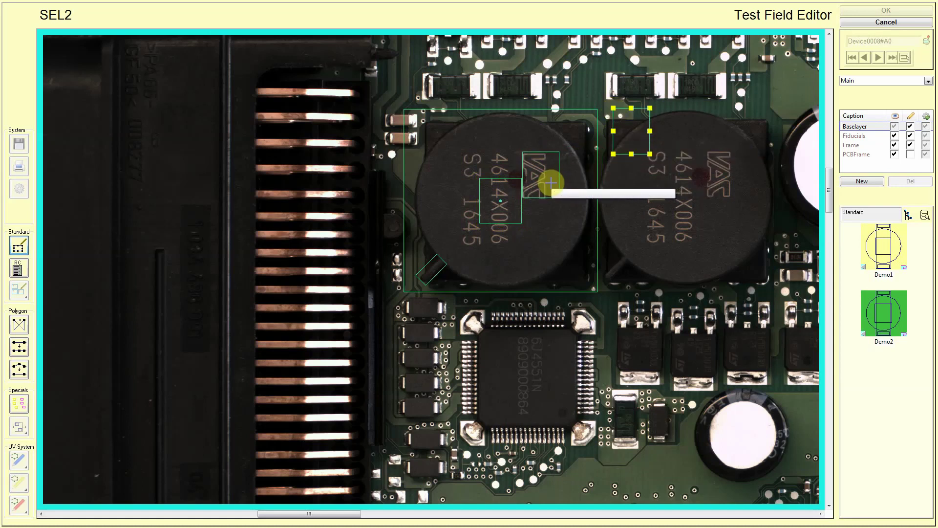
{"action": "left_click_drag", "start_coordinate": [549, 183], "coordinate": [551, 203]}
{"action": "left_click", "coordinate": [548, 198]}
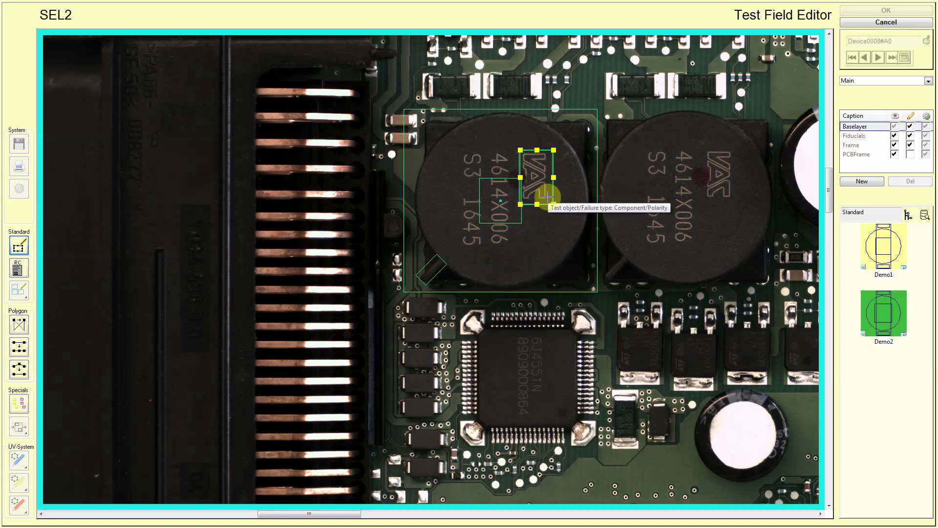
Give the logo field new parameters with test object Component, failure type Wrong and test mode ThAndFind, and extend its search area around the logo.
{"action": "right_click", "coordinate": [545, 185]}
{"action": "mouse_move", "coordinate": [621, 267]}
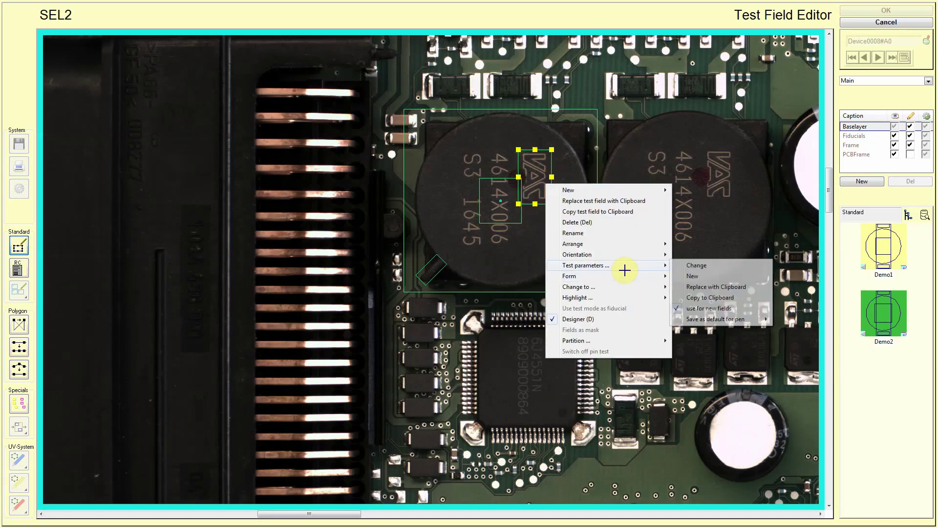
{"action": "left_click", "coordinate": [695, 275]}
{"action": "left_click", "coordinate": [477, 277]}
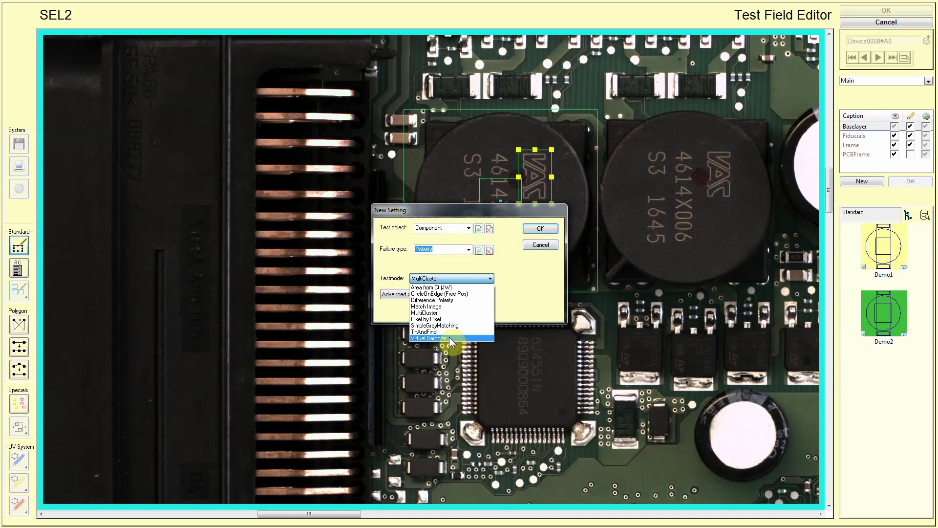
{"action": "left_click", "coordinate": [427, 332]}
{"action": "left_click", "coordinate": [468, 250]}
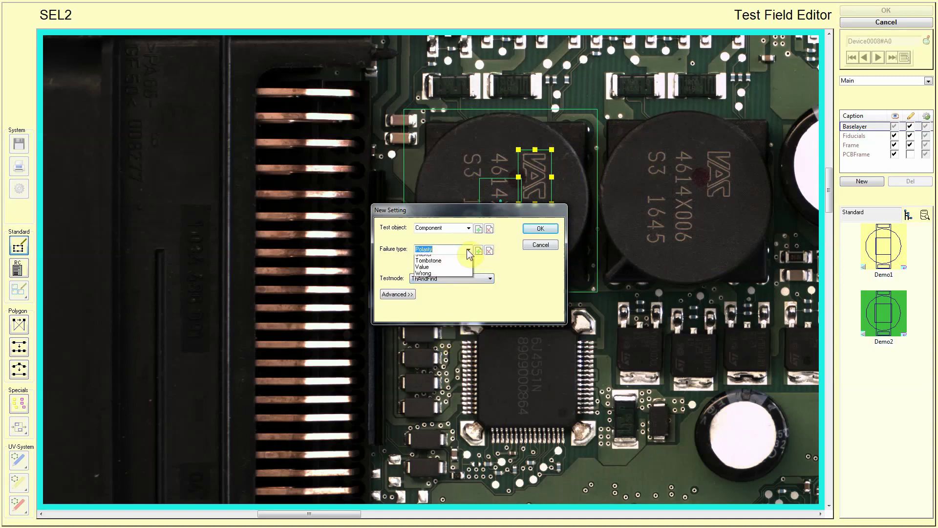
{"action": "left_click", "coordinate": [442, 336]}
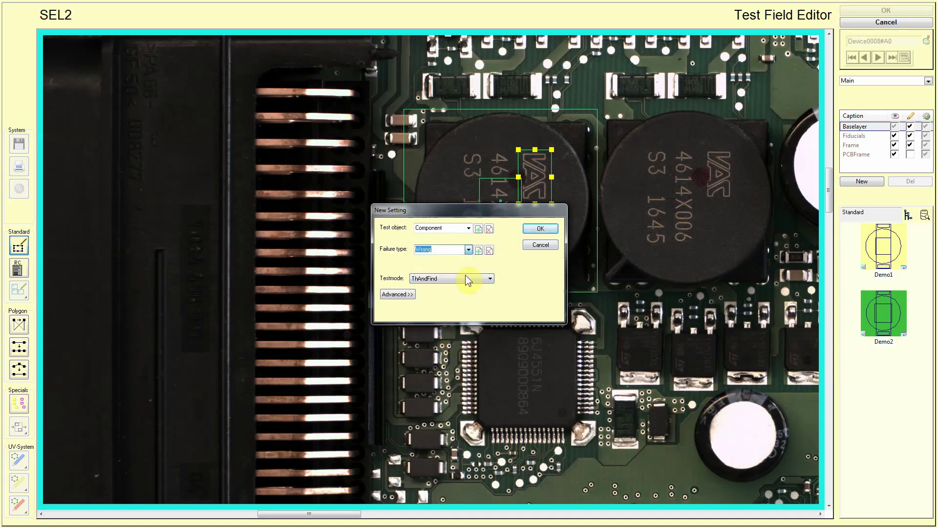
{"action": "left_click", "coordinate": [531, 231]}
{"action": "left_click", "coordinate": [910, 182]}
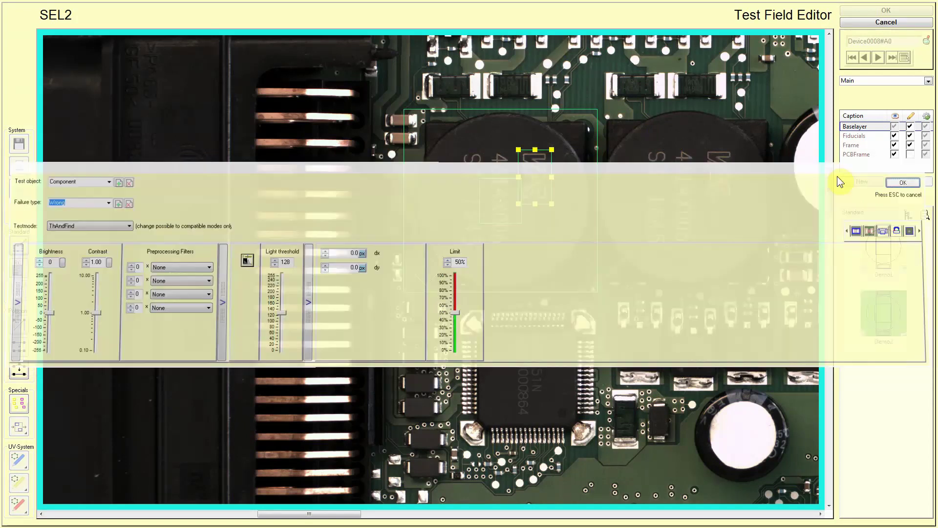
{"action": "left_click_drag", "start_coordinate": [551, 176], "coordinate": [535, 141]}
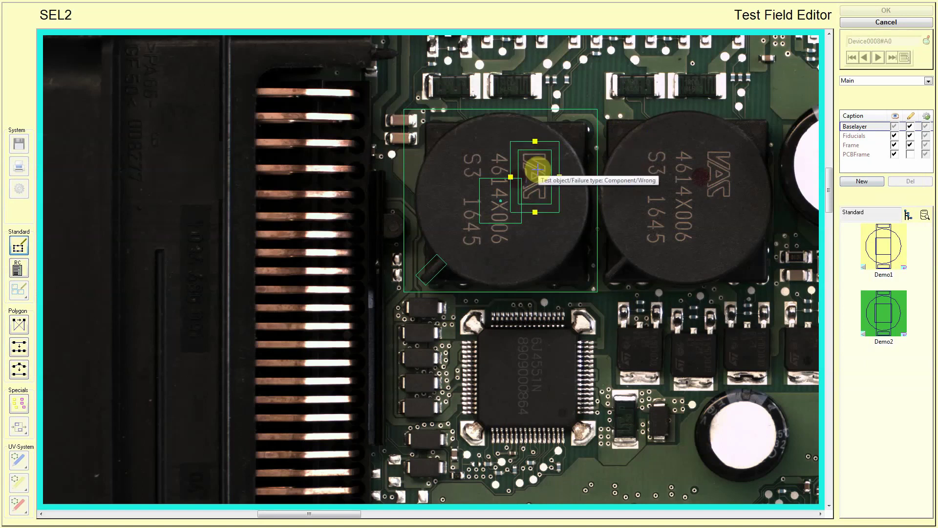
{"action": "left_click", "coordinate": [636, 122]}
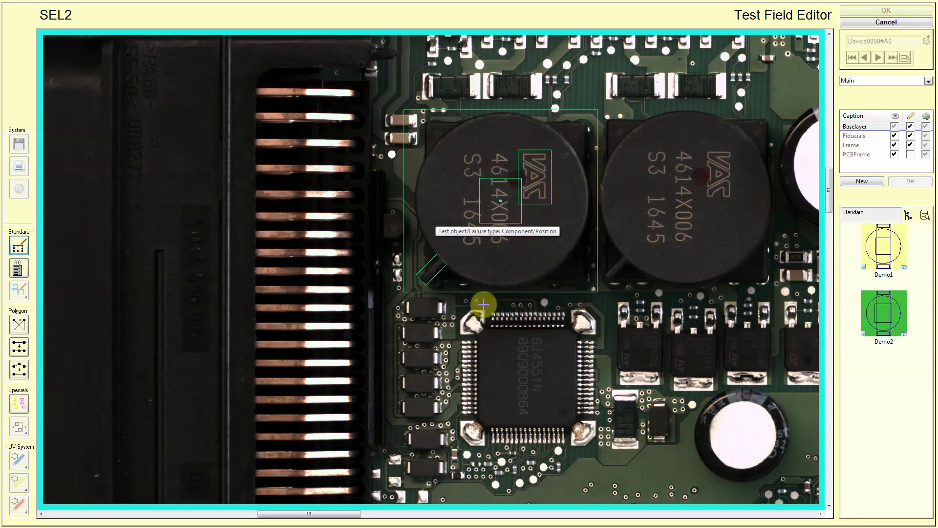
Leave the Designer and save the coil's fields as a new type named Demo3 in the Standard library.
{"action": "left_click", "coordinate": [628, 252]}
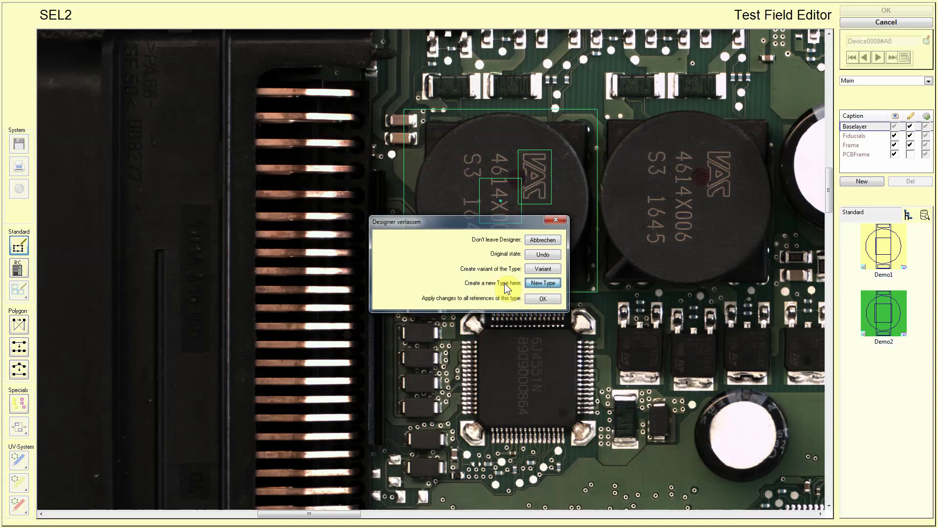
{"action": "left_click", "coordinate": [552, 280]}
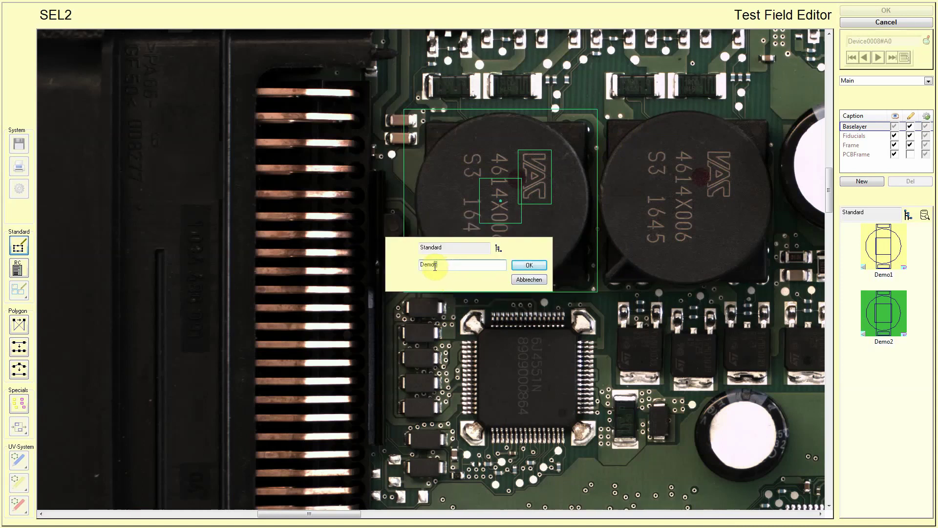
{"action": "left_click", "coordinate": [528, 267]}
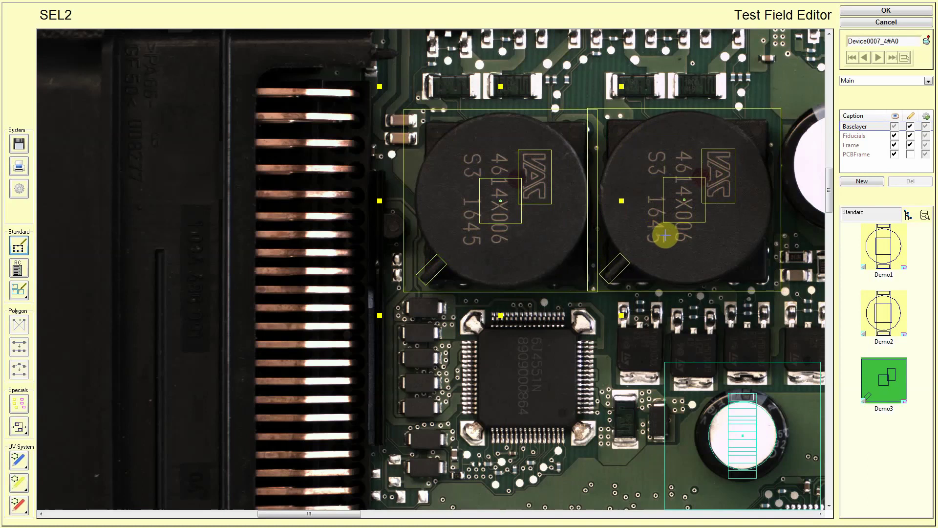
Place a copy of the large capacitor's field group on the neighbouring 47uF capacitor beside the coils.
{"action": "scroll", "coordinate": [431, 266], "scroll_direction": "down", "scroll_amount": 4}
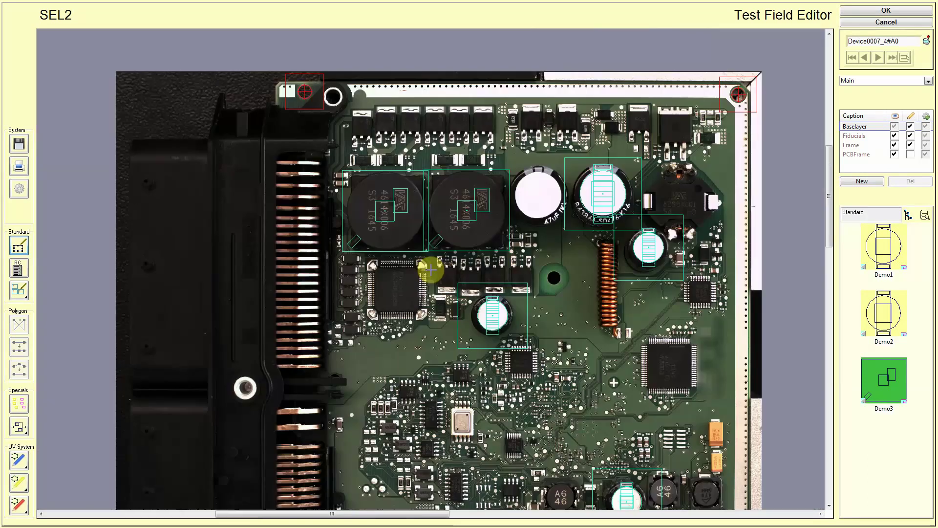
{"action": "left_click_drag", "start_coordinate": [548, 219], "coordinate": [506, 220]}
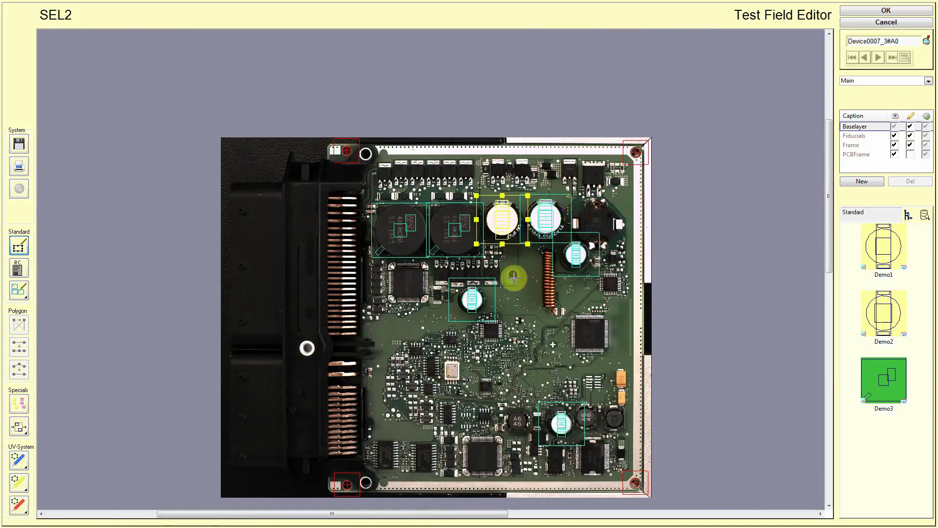
{"action": "left_click", "coordinate": [572, 258]}
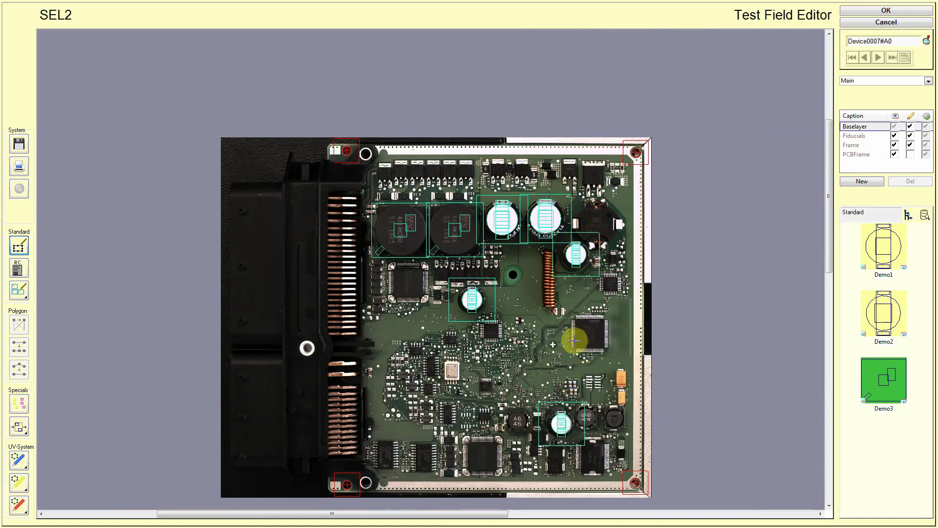
Place a copy of the Demo3 coil field group on the copper-wound coil below the large capacitors.
{"action": "scroll", "coordinate": [431, 270], "scroll_direction": "up", "scroll_amount": 5}
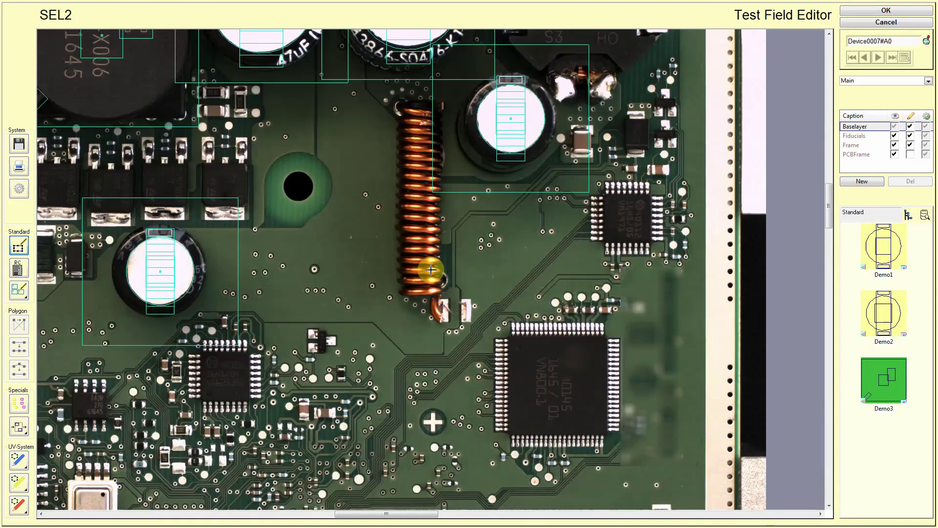
{"action": "scroll", "coordinate": [439, 270], "scroll_direction": "down", "scroll_amount": 1}
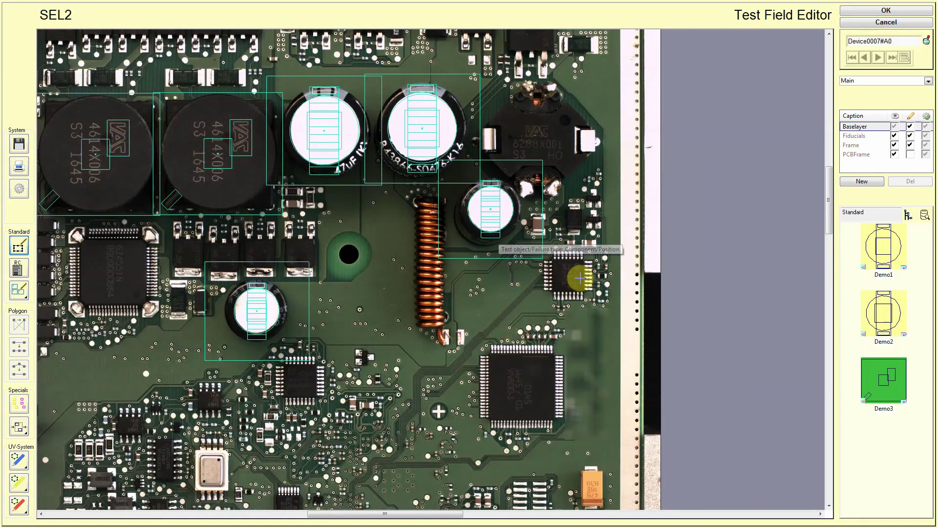
{"action": "left_click_drag", "start_coordinate": [220, 176], "coordinate": [434, 287]}
{"action": "scroll", "coordinate": [432, 287], "scroll_direction": "up", "scroll_amount": 2}
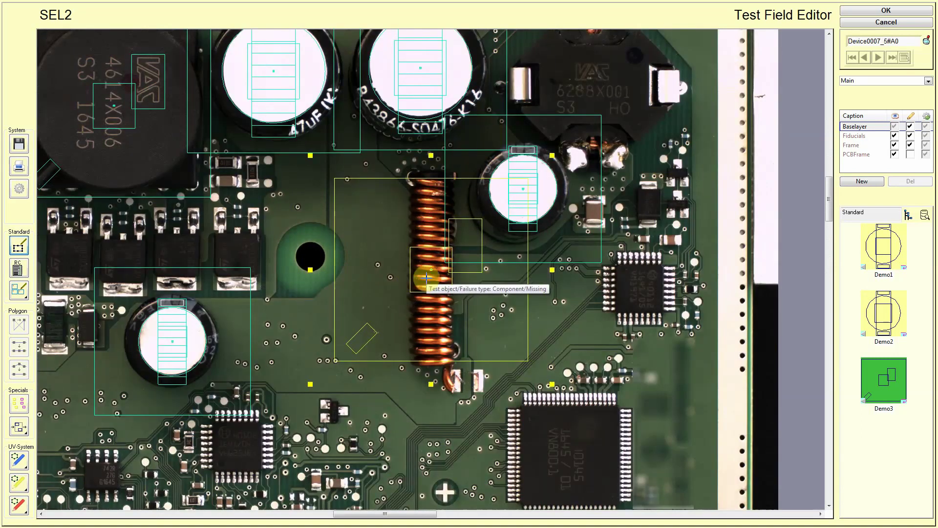
Delete the polarity and logo fields from the copper coil's group in the Designer, and reshape its missing field into a narrow strip inside the winding.
{"action": "left_click", "coordinate": [361, 341]}
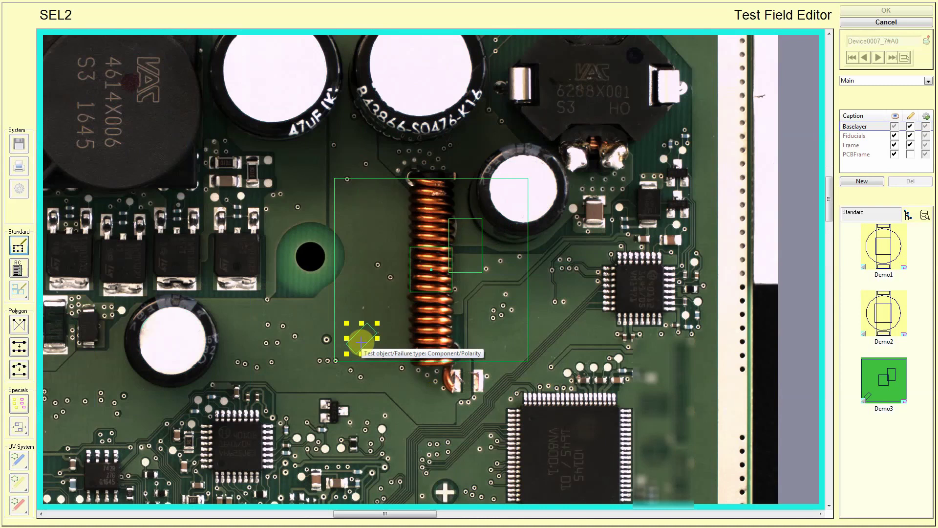
{"action": "left_click", "coordinate": [467, 253]}
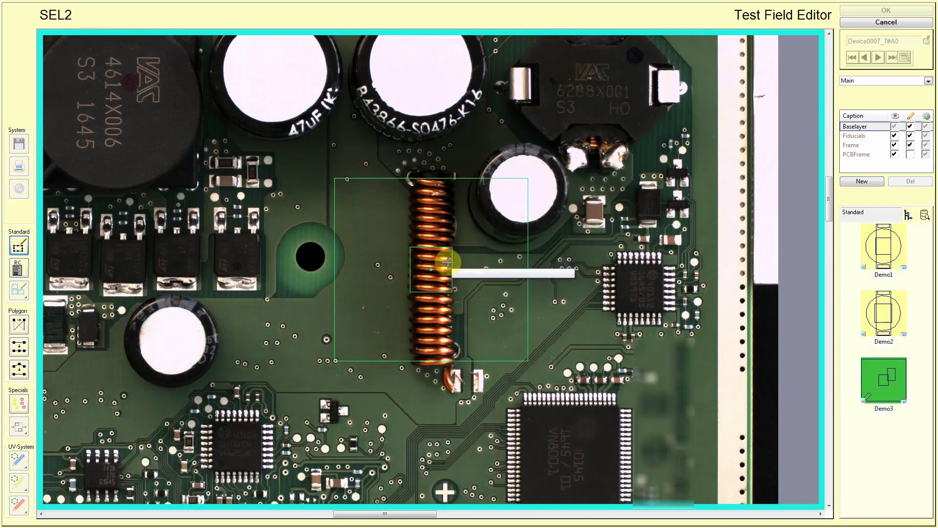
{"action": "left_click", "coordinate": [446, 252]}
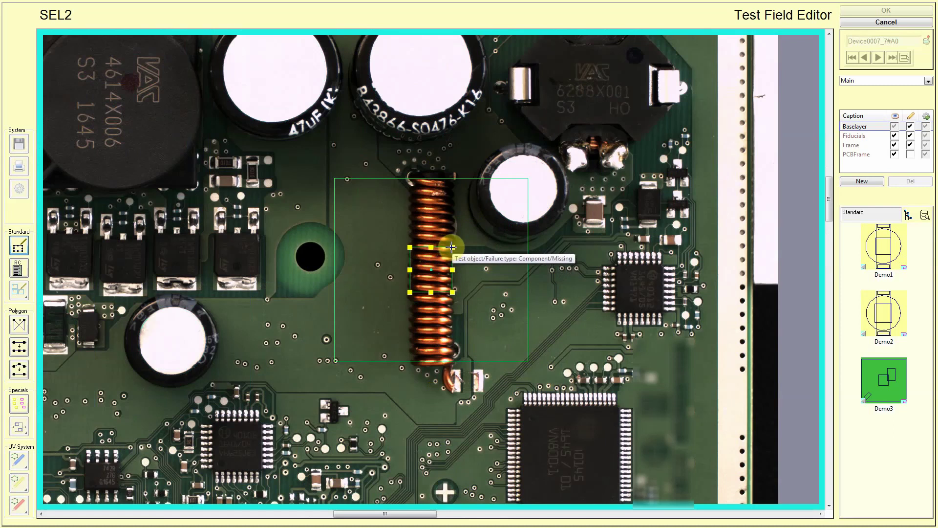
{"action": "left_click_drag", "start_coordinate": [452, 247], "coordinate": [442, 233]}
{"action": "left_click_drag", "start_coordinate": [409, 293], "coordinate": [418, 299]}
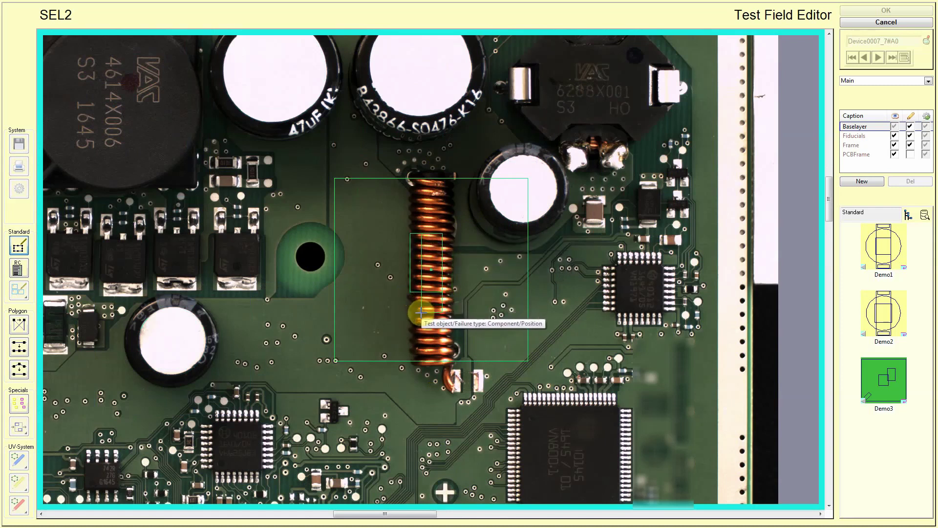
Give the copper coil's position field new parameters with test object Component, failure type Position and test mode Match Image.
{"action": "right_click", "coordinate": [471, 238]}
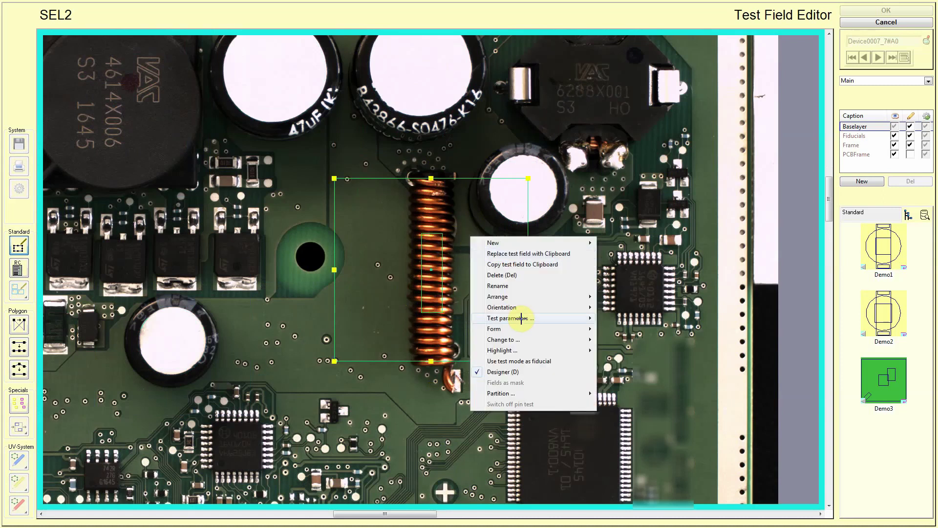
{"action": "mouse_move", "coordinate": [521, 319]}
{"action": "left_click", "coordinate": [609, 323]}
{"action": "left_click", "coordinate": [452, 278]}
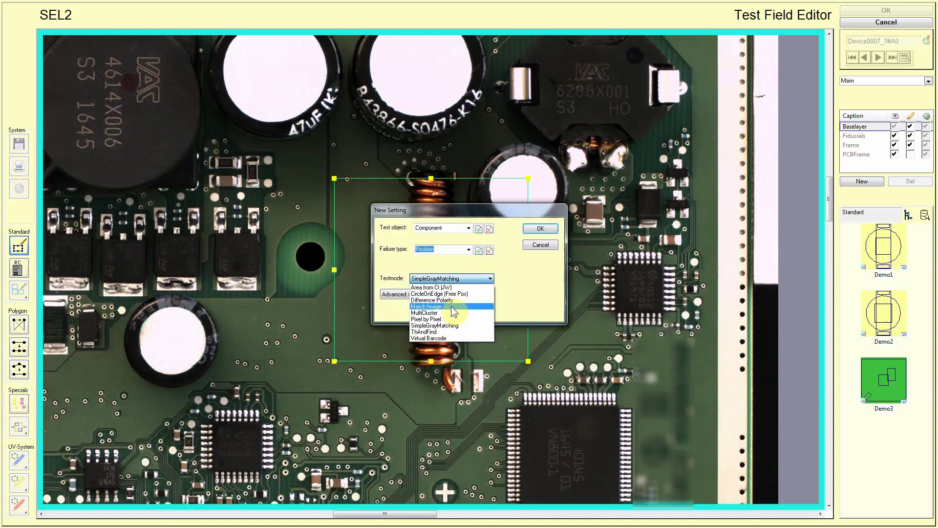
{"action": "left_click", "coordinate": [448, 306]}
{"action": "left_click", "coordinate": [540, 229]}
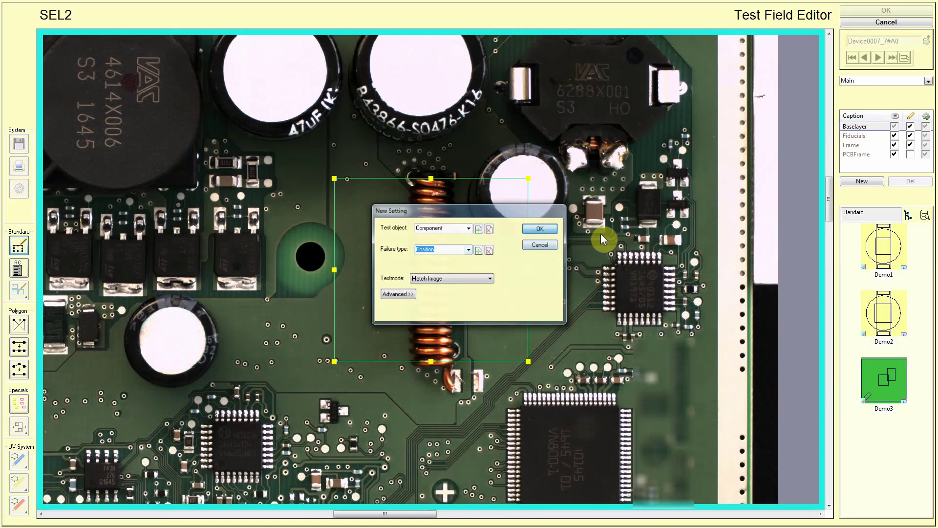
Reshape the copper coil's position field into a tall, narrow rectangle closely enclosing the winding and its solder end.
{"action": "left_click", "coordinate": [915, 180]}
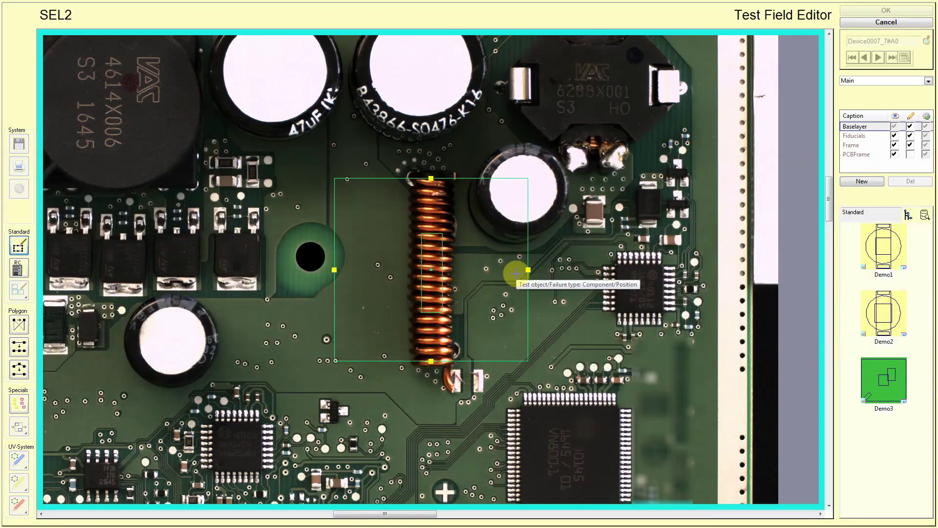
{"action": "left_click_drag", "start_coordinate": [527, 269], "coordinate": [442, 270]}
{"action": "left_click_drag", "start_coordinate": [335, 270], "coordinate": [389, 269]}
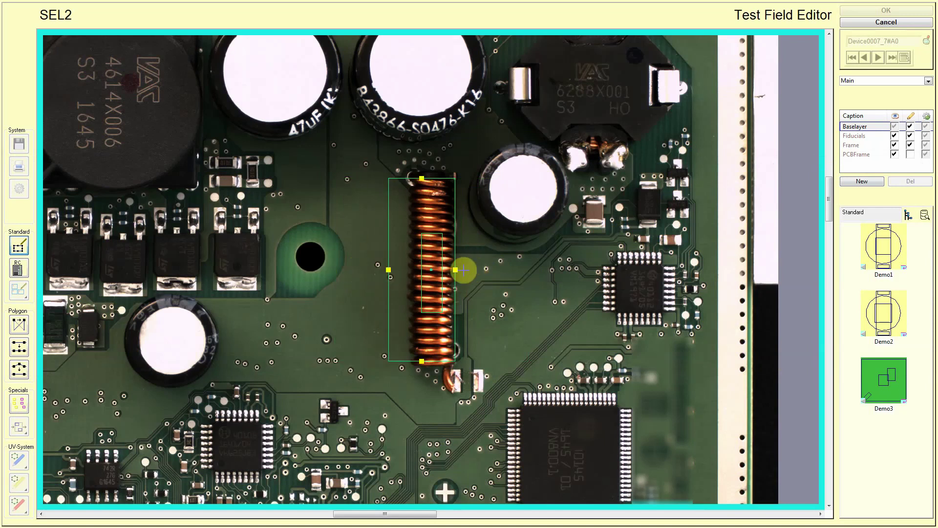
{"action": "left_click_drag", "start_coordinate": [456, 269], "coordinate": [476, 270]}
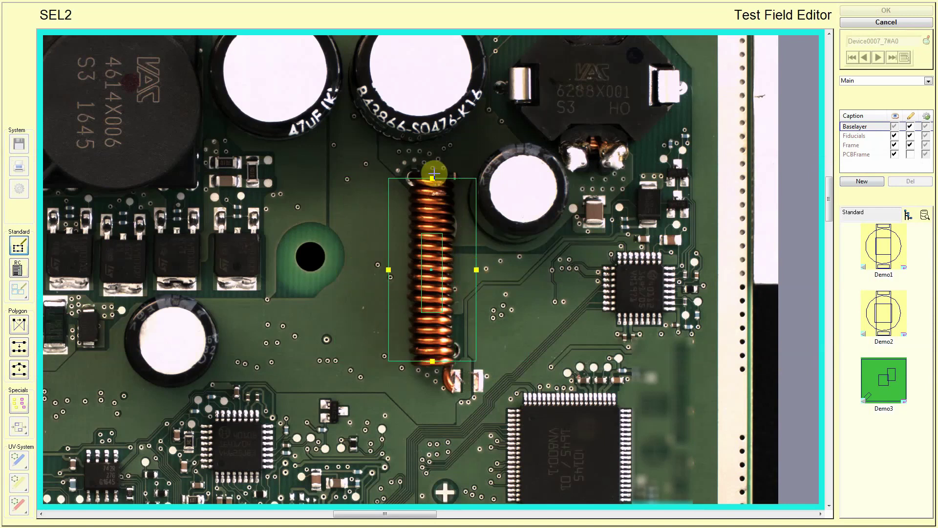
{"action": "left_click_drag", "start_coordinate": [432, 176], "coordinate": [431, 159]}
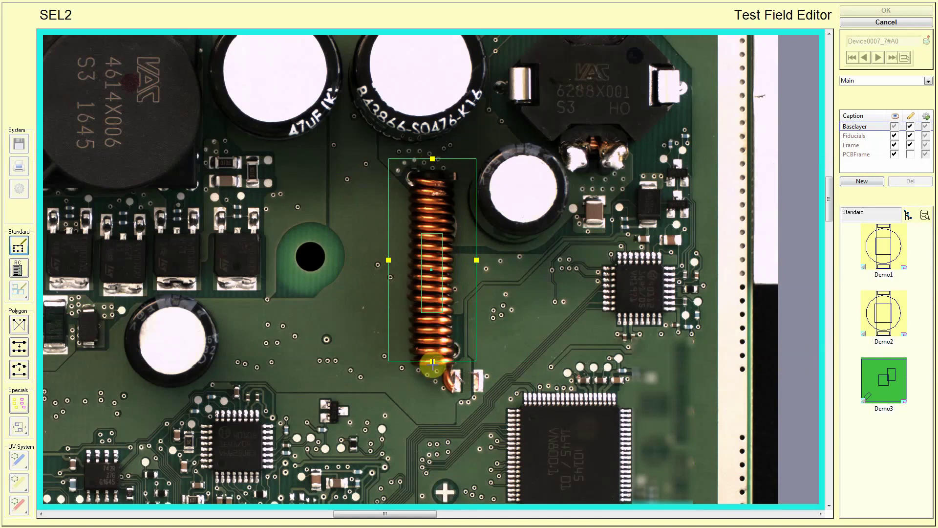
{"action": "left_click_drag", "start_coordinate": [432, 361], "coordinate": [433, 392]}
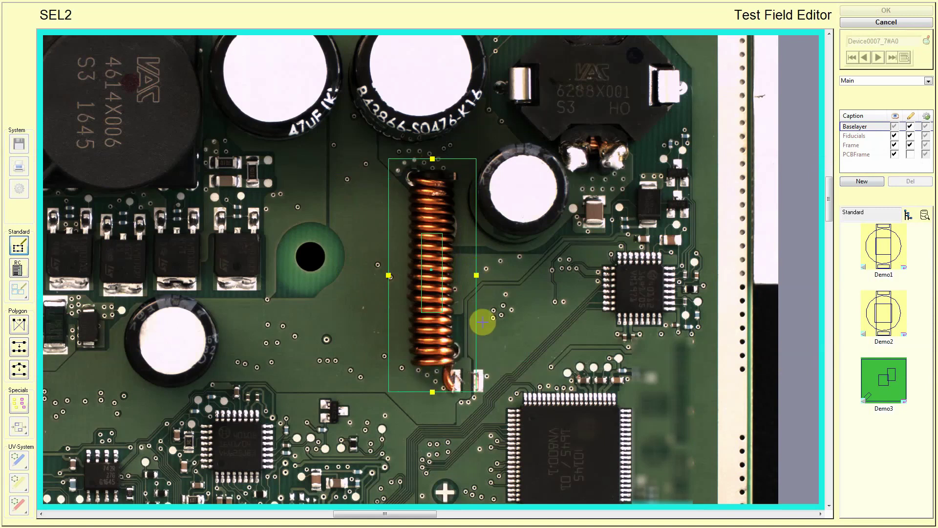
Centre the copper coil's position and missing fields on each other and save the group as test field type Demo4.
{"action": "right_click", "coordinate": [455, 310]}
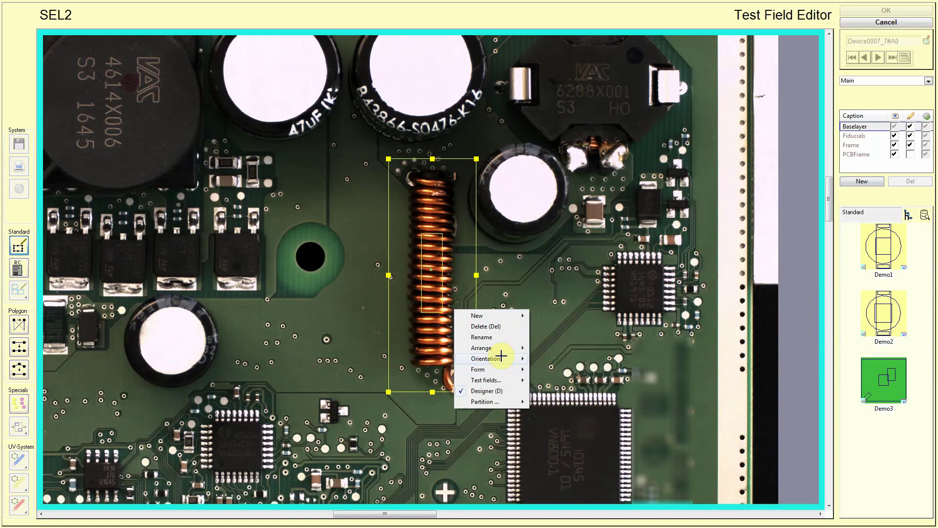
{"action": "mouse_move", "coordinate": [508, 348]}
{"action": "left_click", "coordinate": [546, 348]}
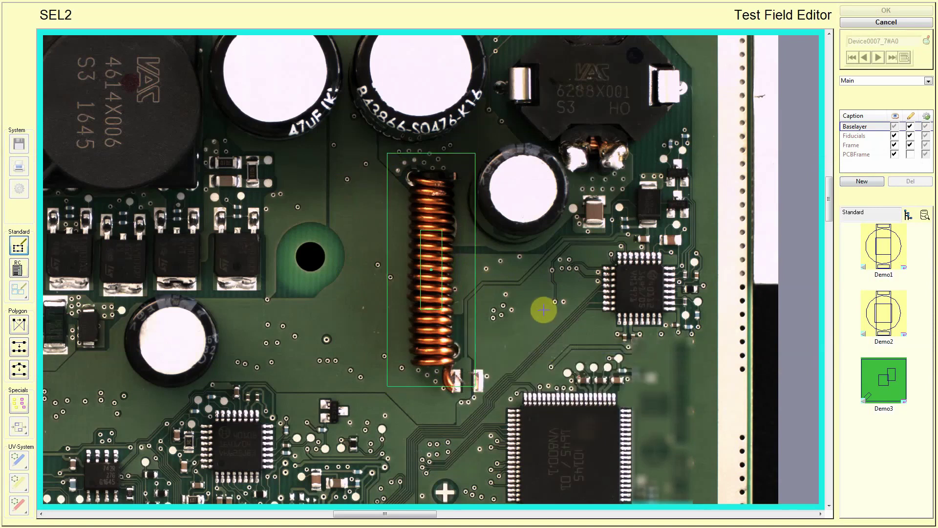
{"action": "double_click", "coordinate": [544, 310]}
{"action": "left_click", "coordinate": [544, 285]}
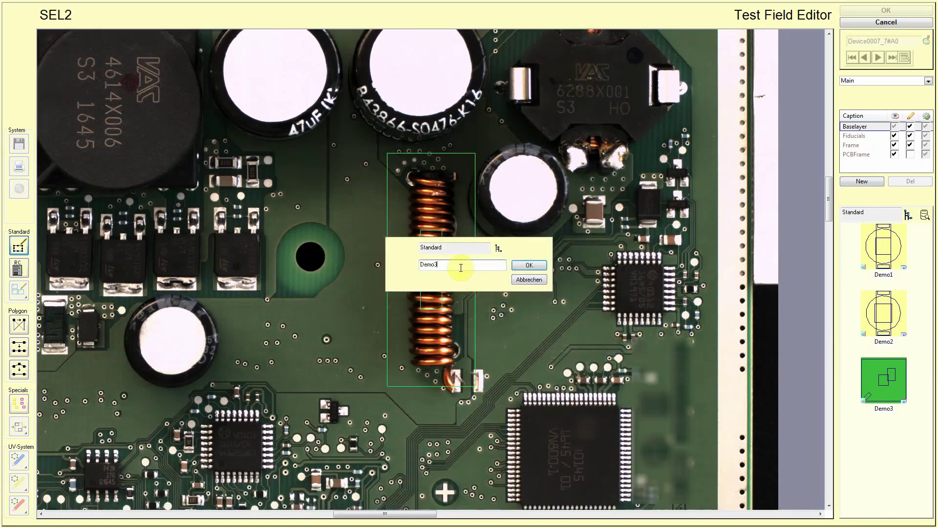
{"action": "key", "text": "Return"}
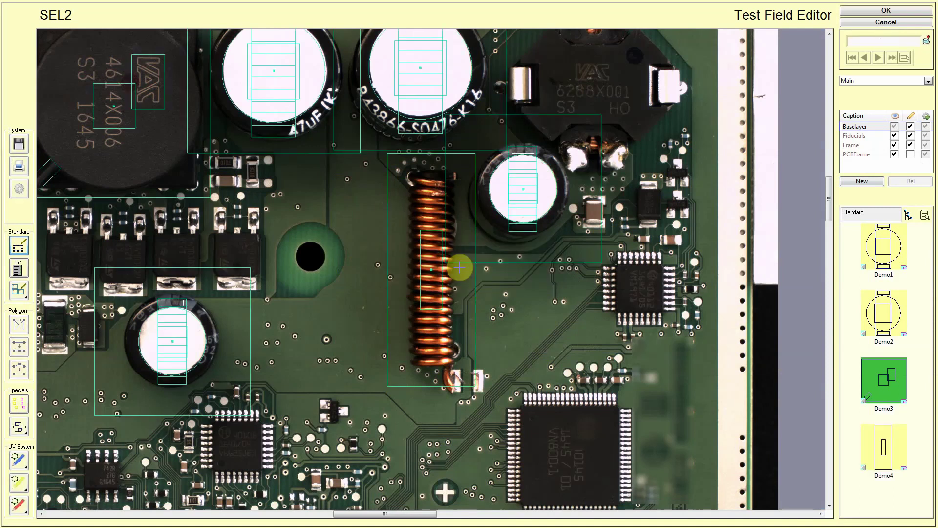
Accept the test fields in the Test Field Editor and open test plan SEL2 in the Test Center.
{"action": "left_click", "coordinate": [444, 287]}
{"action": "scroll", "coordinate": [431, 269], "scroll_direction": "down", "scroll_amount": 1}
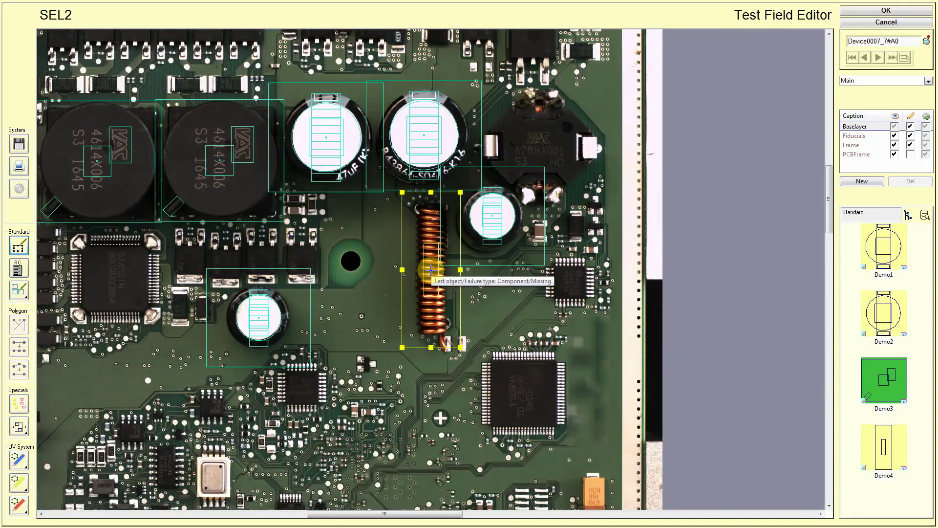
{"action": "scroll", "coordinate": [430, 268], "scroll_direction": "down", "scroll_amount": 4}
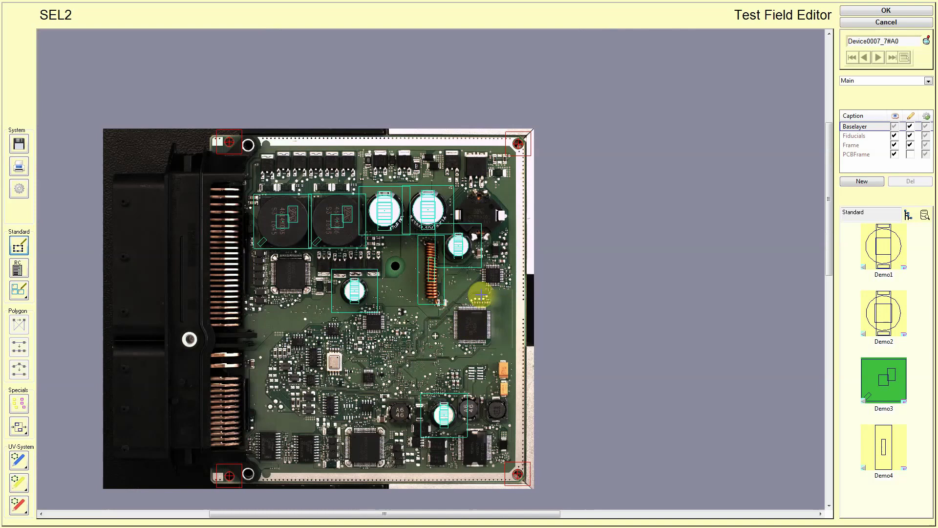
{"action": "left_click", "coordinate": [885, 11]}
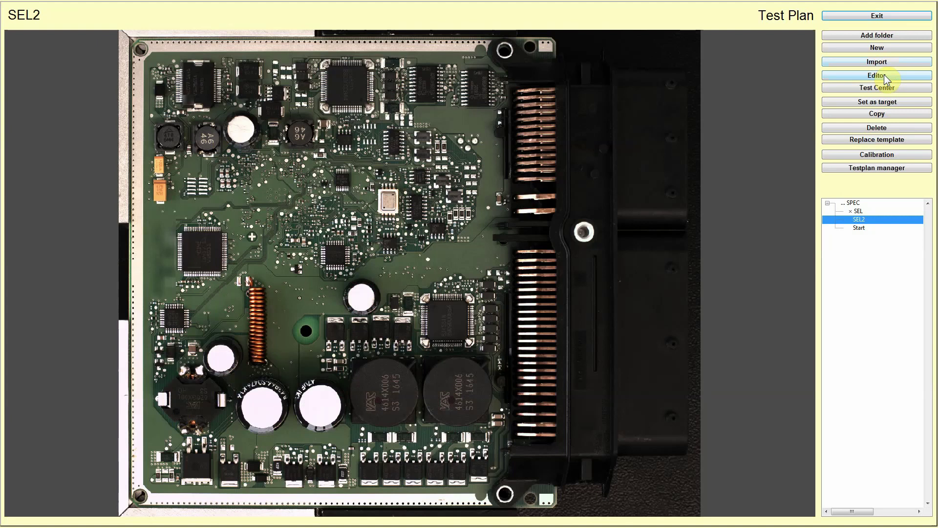
{"action": "left_click", "coordinate": [912, 88]}
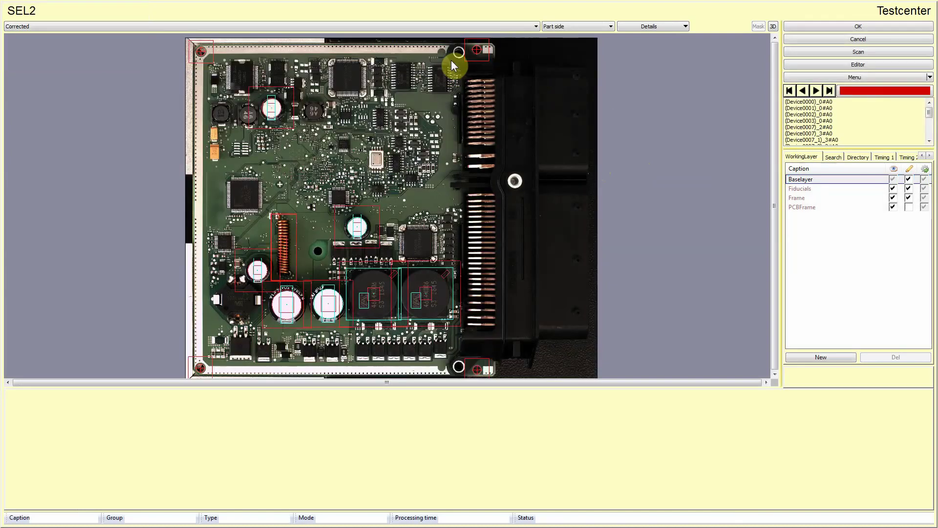
Select the fiducial hole at the board's upper-left corner and set its brightness to -47 and contrast to 1.80.
{"action": "left_click", "coordinate": [196, 53]}
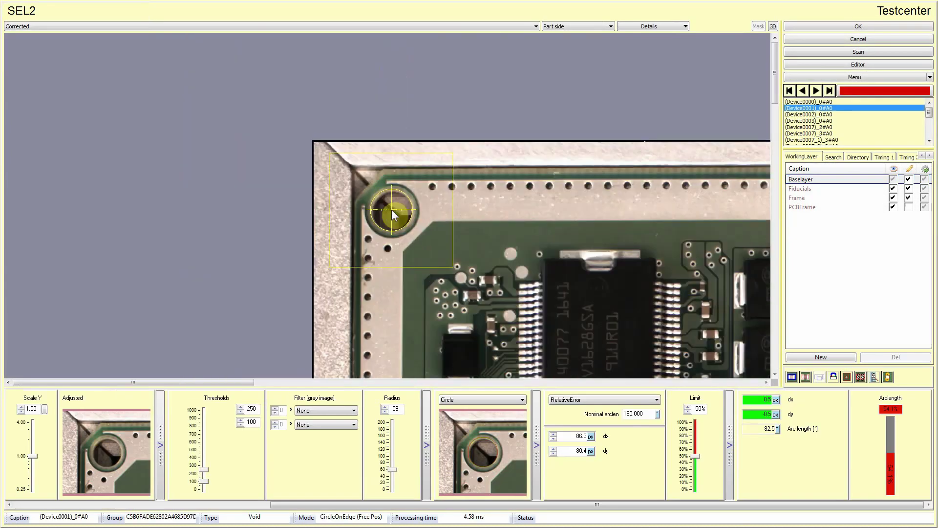
{"action": "left_click_drag", "start_coordinate": [396, 505], "coordinate": [179, 504]}
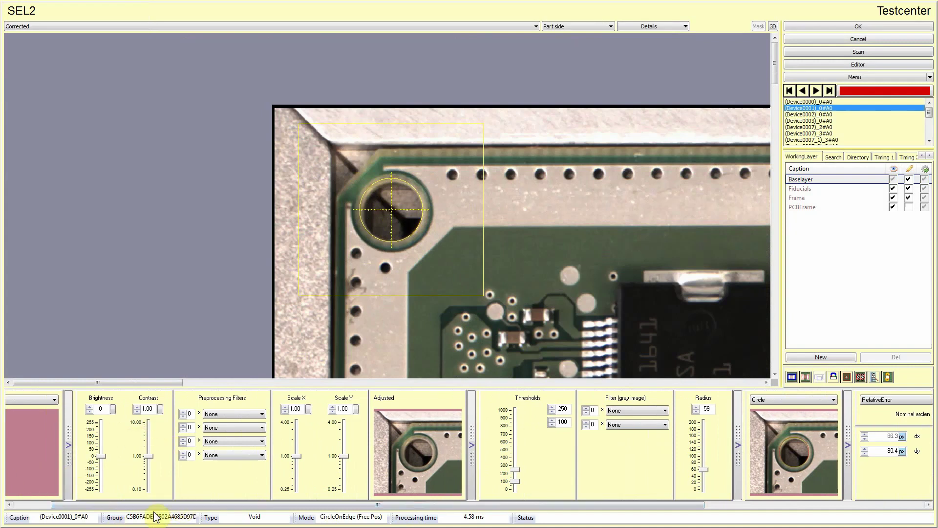
{"action": "left_click_drag", "start_coordinate": [153, 456], "coordinate": [103, 462]}
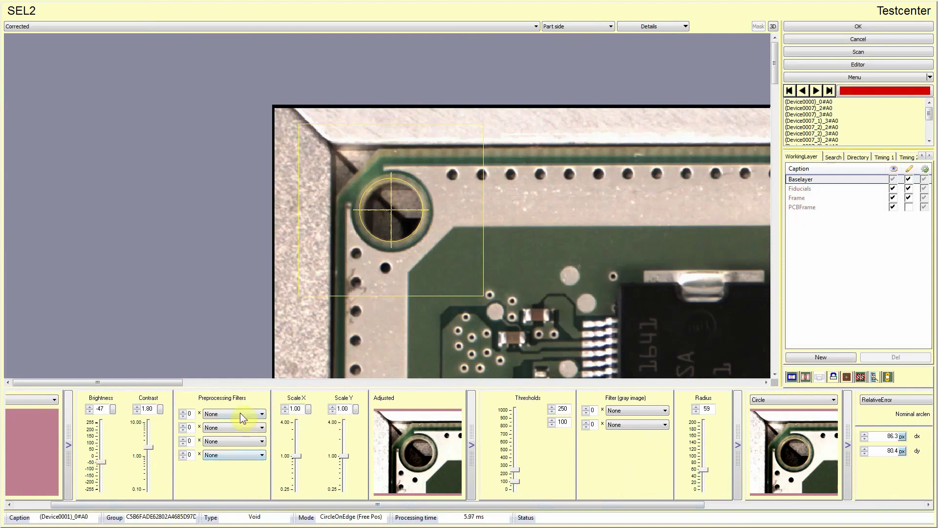
Set the fiducial's preprocessing filters to Equalize Intensity first and Channel3 second, each applied once.
{"action": "left_click", "coordinate": [222, 414]}
{"action": "left_click", "coordinate": [221, 412]}
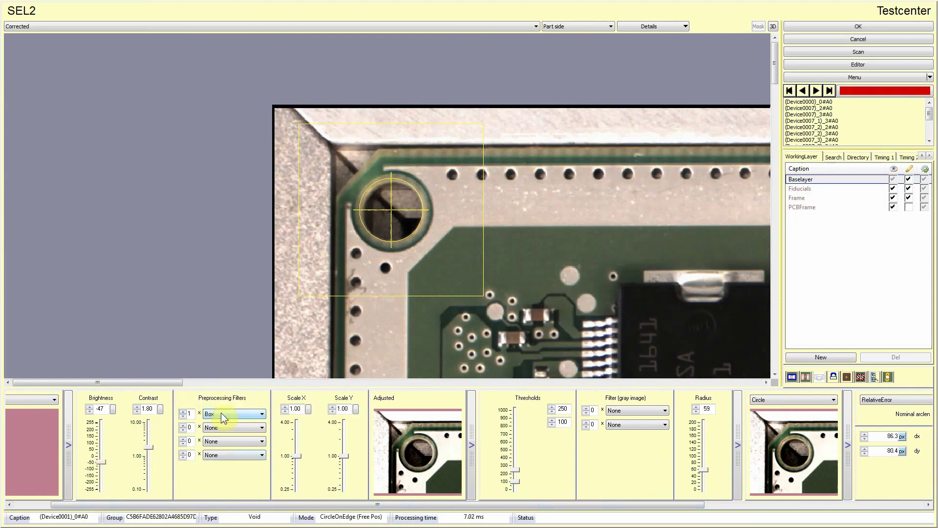
{"action": "scroll", "coordinate": [221, 412], "scroll_direction": "down", "scroll_amount": 2}
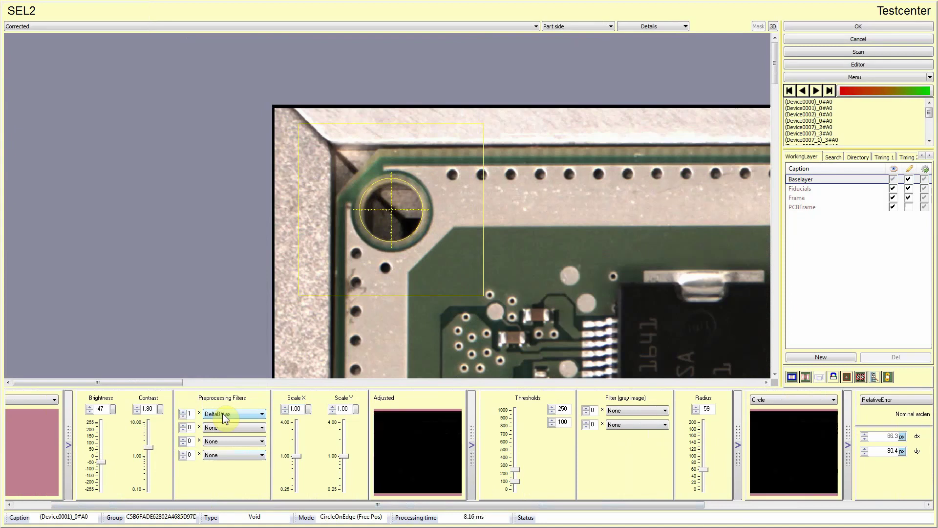
{"action": "scroll", "coordinate": [222, 412], "scroll_direction": "down", "scroll_amount": 1}
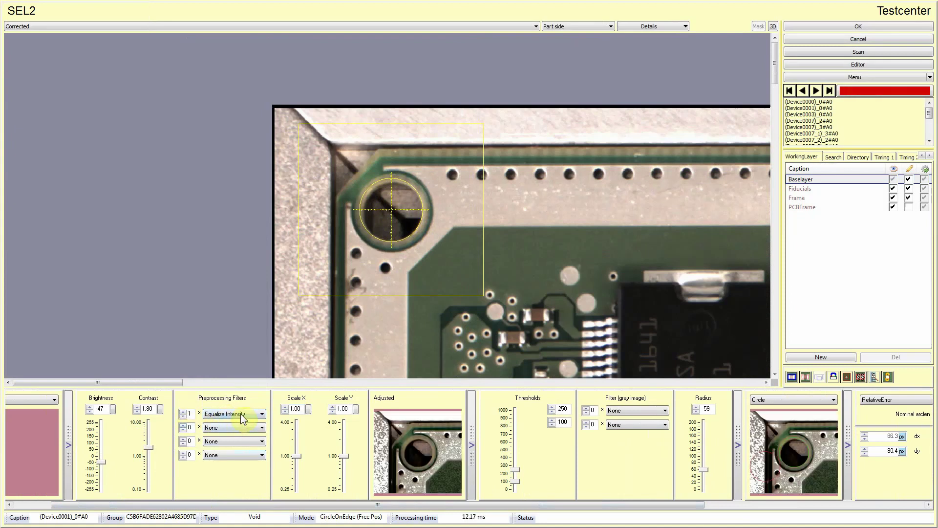
{"action": "left_click", "coordinate": [243, 416]}
{"action": "left_click", "coordinate": [241, 414]}
{"action": "left_click", "coordinate": [184, 426]}
{"action": "left_click", "coordinate": [248, 429]}
{"action": "left_click", "coordinate": [233, 267]}
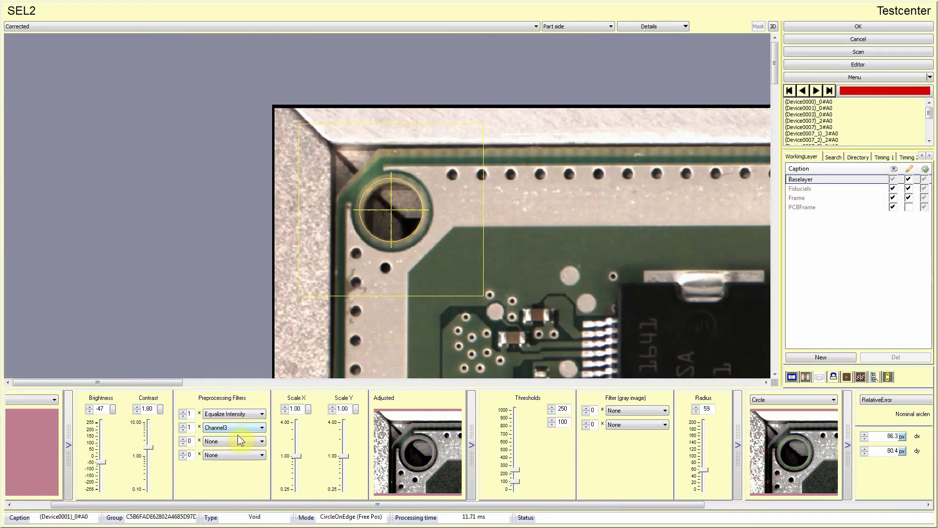
{"action": "left_click", "coordinate": [236, 430]}
{"action": "left_click", "coordinate": [235, 429]}
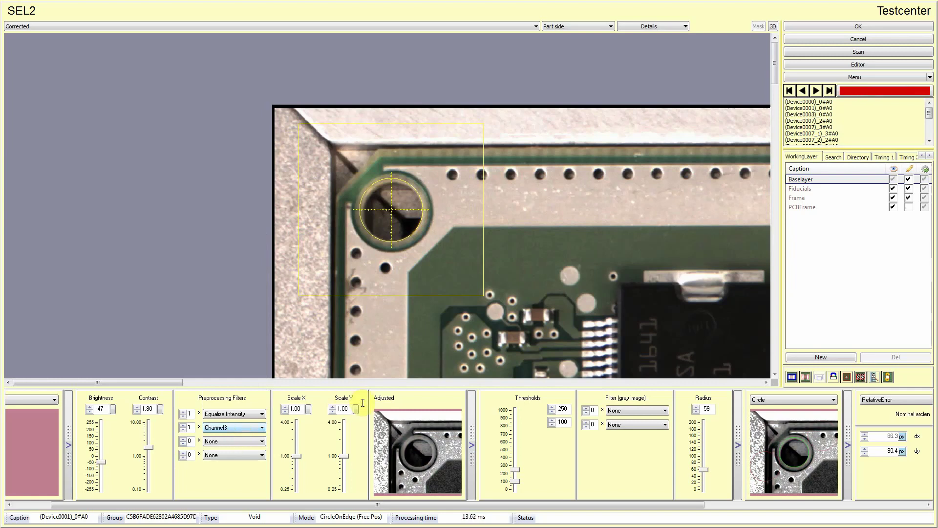
Display the fiducial's Edge image and set the edge thresholds to 519 and 142.
{"action": "left_click", "coordinate": [773, 401]}
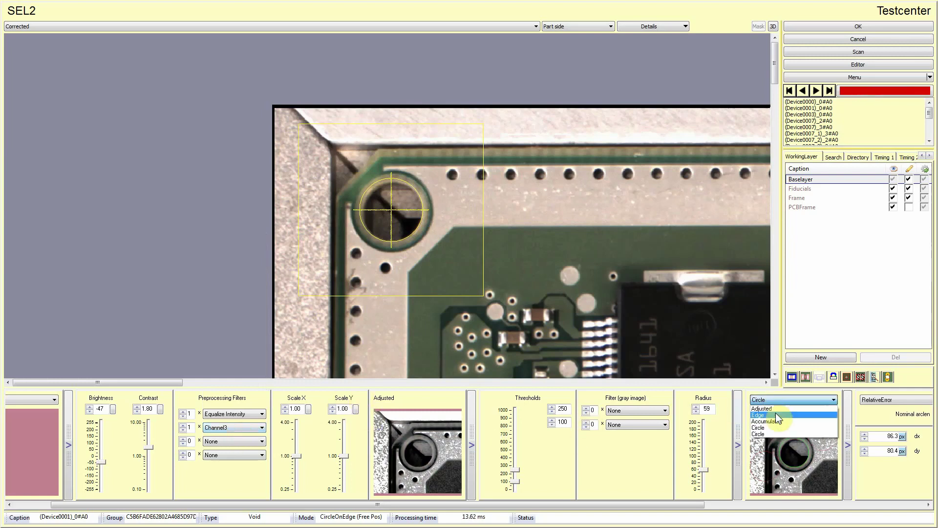
{"action": "left_click", "coordinate": [775, 413]}
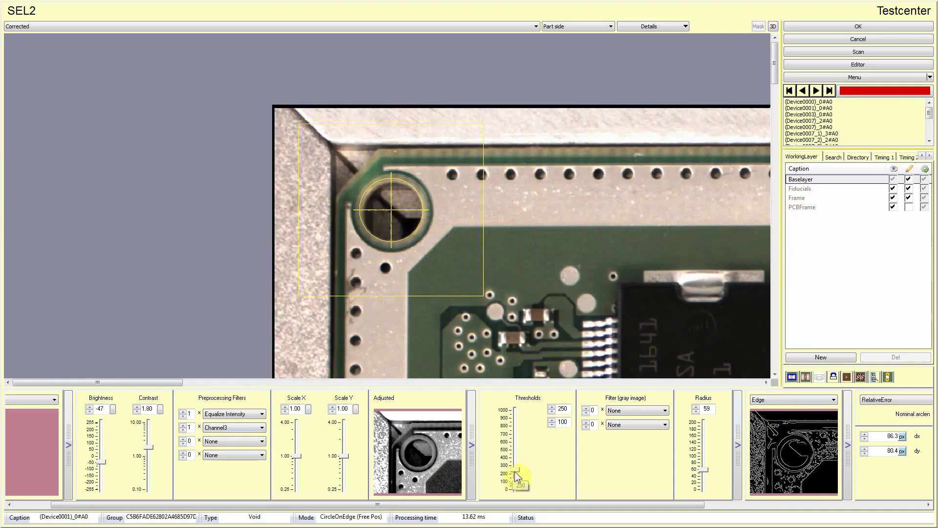
{"action": "left_click_drag", "start_coordinate": [515, 471], "coordinate": [515, 445]}
{"action": "left_click_drag", "start_coordinate": [515, 481], "coordinate": [515, 474]}
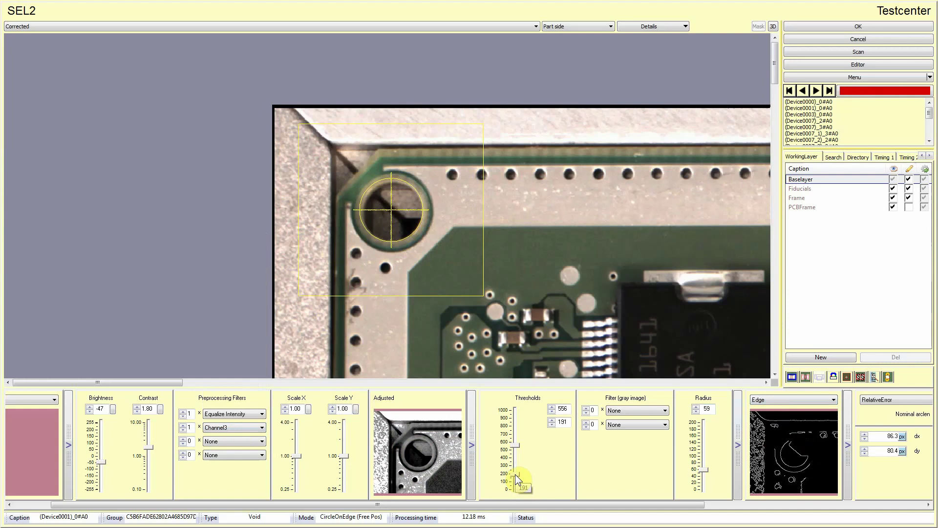
{"action": "left_click_drag", "start_coordinate": [515, 474], "coordinate": [515, 478]}
{"action": "left_click_drag", "start_coordinate": [515, 446], "coordinate": [517, 448]}
Tune the fiducial's circle radius to 54 using the Accumulated image, and switch the preview to Circle.
{"action": "left_click_drag", "start_coordinate": [558, 503], "coordinate": [706, 491]}
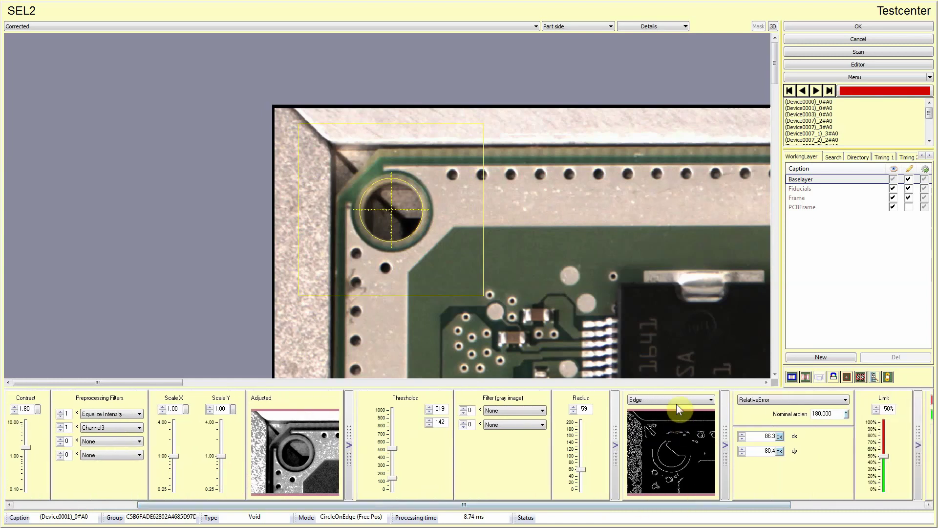
{"action": "left_click", "coordinate": [573, 407]}
{"action": "left_click", "coordinate": [574, 410]}
{"action": "left_click", "coordinate": [573, 410]}
{"action": "left_click", "coordinate": [574, 411]}
{"action": "left_click", "coordinate": [574, 411]}
{"action": "left_click", "coordinate": [573, 410]}
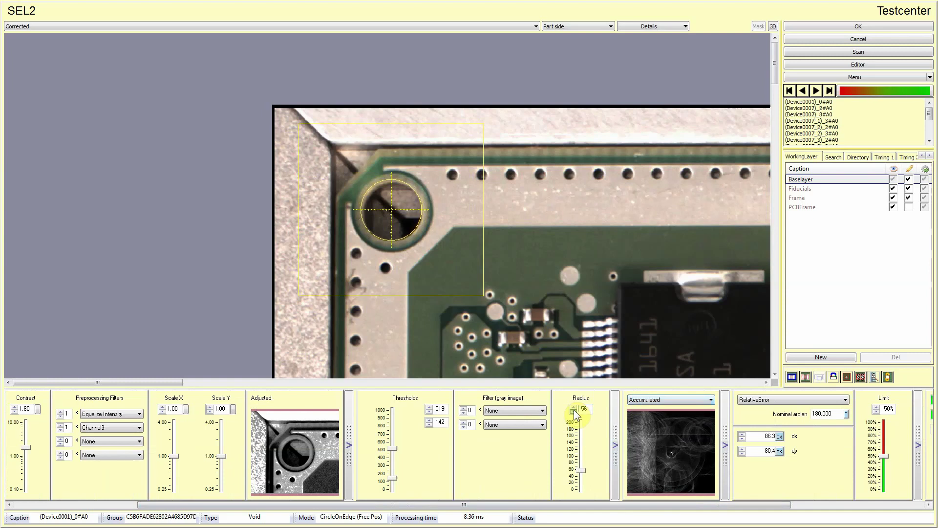
{"action": "scroll", "coordinate": [574, 410], "scroll_direction": "down", "scroll_amount": 3}
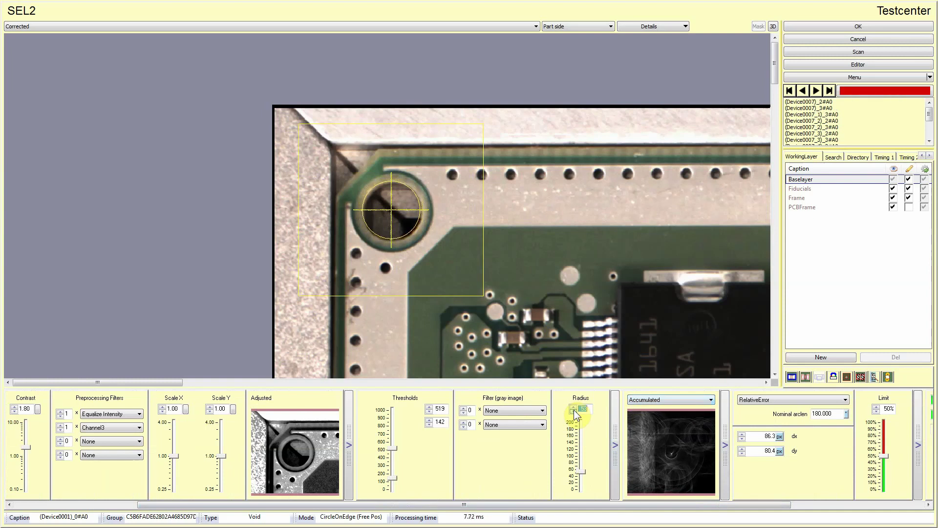
{"action": "left_click", "coordinate": [574, 407]}
{"action": "left_click", "coordinate": [637, 402]}
{"action": "left_click", "coordinate": [637, 402]}
{"action": "scroll", "coordinate": [638, 401], "scroll_direction": "down", "scroll_amount": 1}
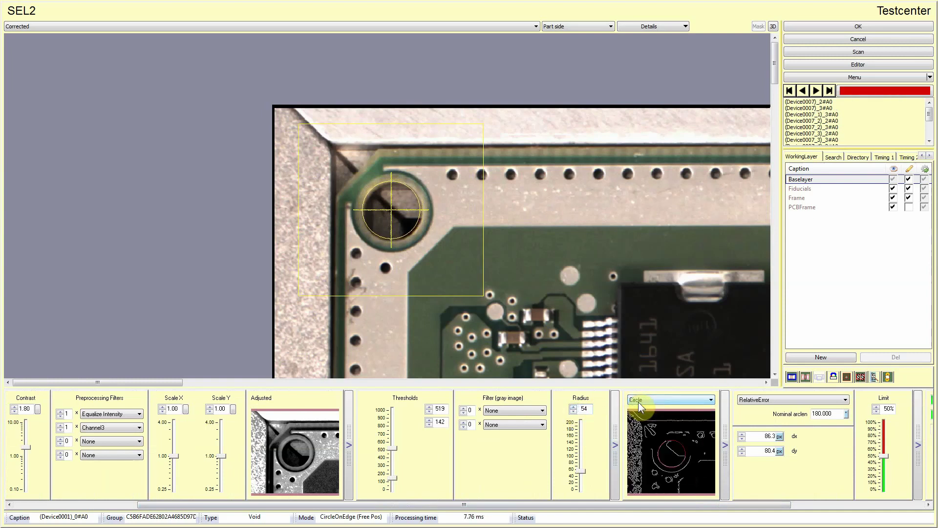
Change the fiducial's arc length evaluation to CmpMore with a nominal arc length of 50.
{"action": "left_click", "coordinate": [744, 504]}
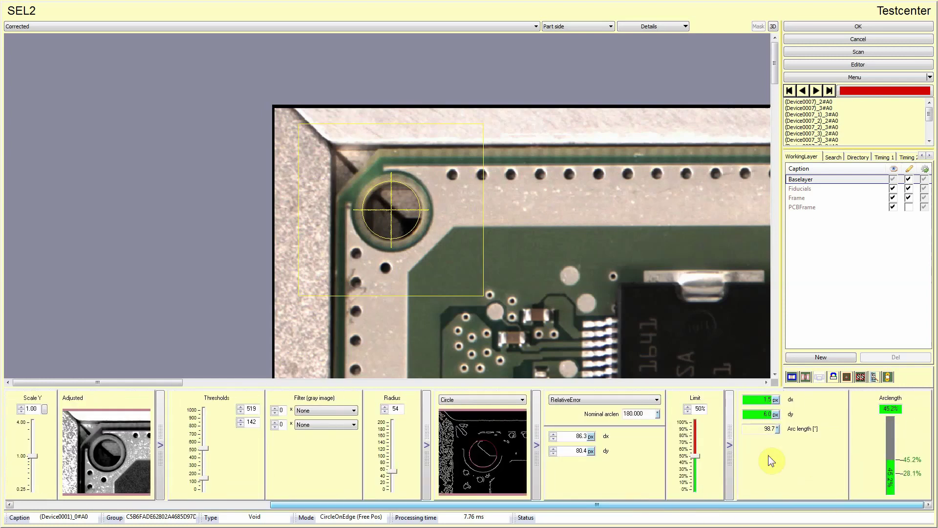
{"action": "left_click", "coordinate": [640, 401]}
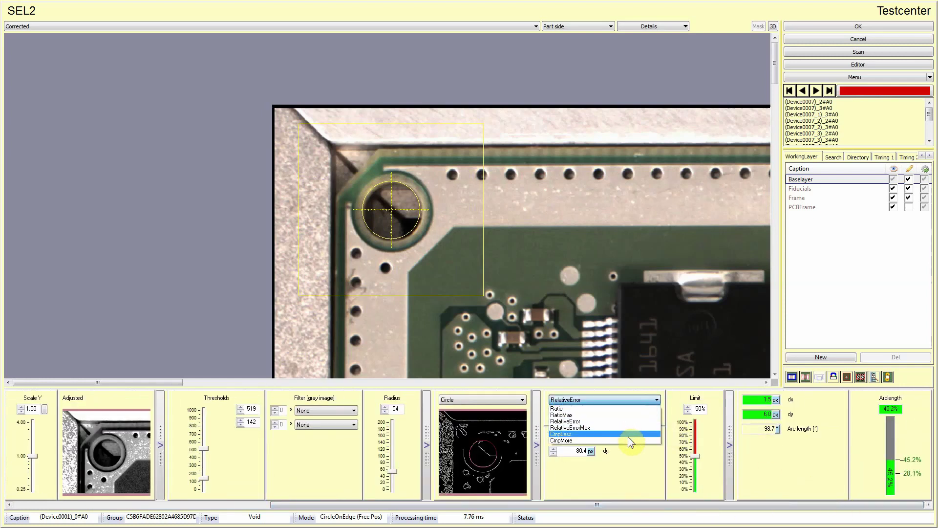
{"action": "left_click", "coordinate": [629, 440]}
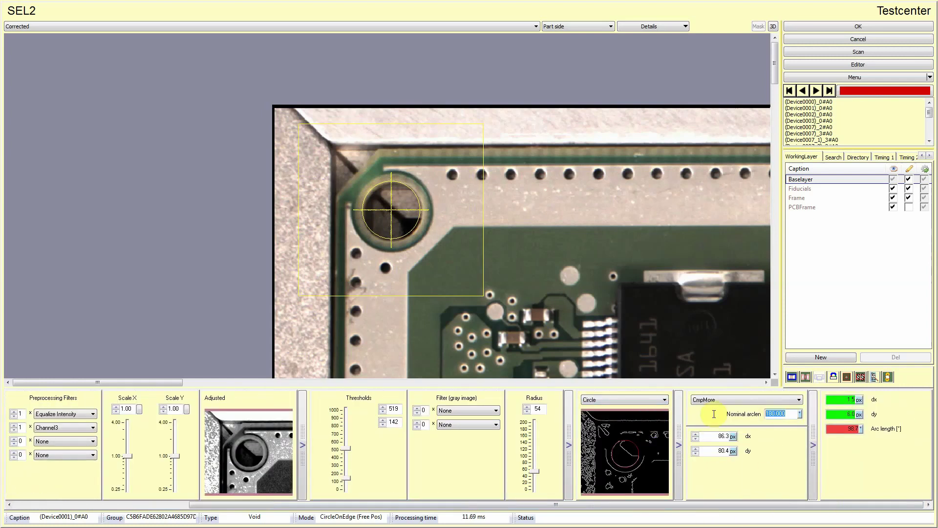
{"action": "type", "text": "50"}
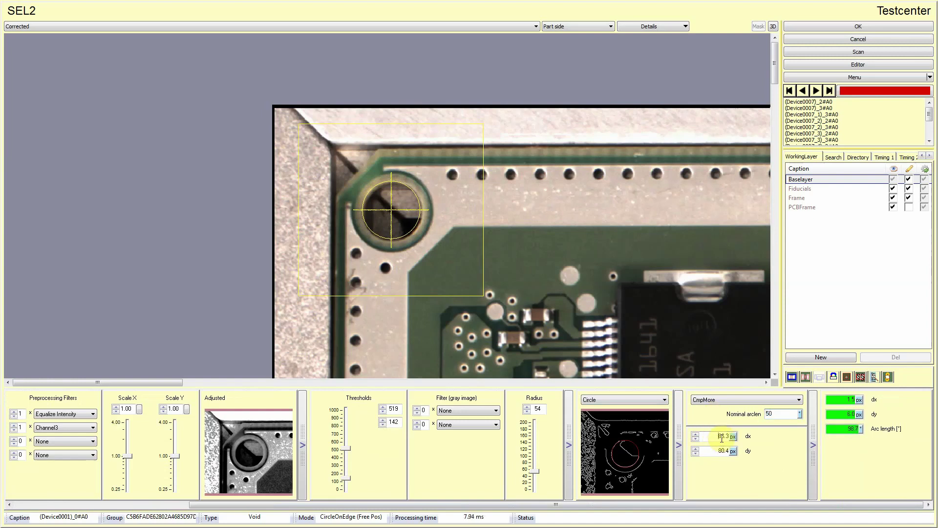
Set the fiducial's dx and dy position tolerances to 9999 px each.
{"action": "double_click", "coordinate": [721, 439]}
{"action": "type", "text": "9999"}
{"action": "key", "text": "Tab"}
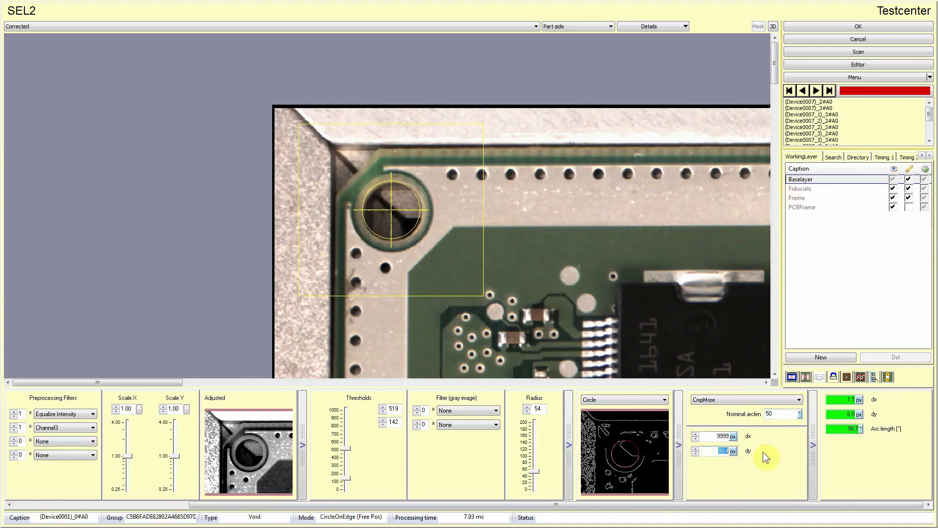
{"action": "left_click_drag", "start_coordinate": [735, 504], "coordinate": [817, 504]}
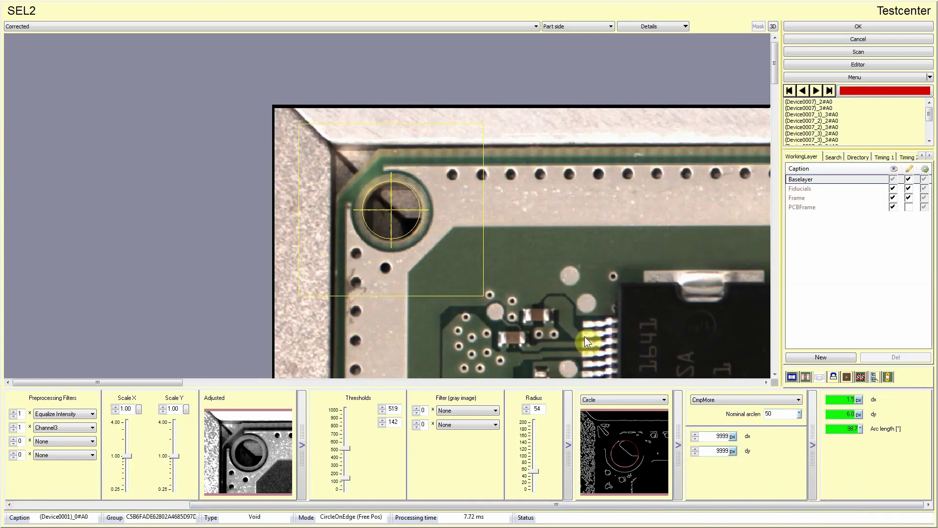
Select the fiducial at the board's upper-right corner, set the circle radius to 57, and reselect the upper-left fiducial.
{"action": "scroll", "coordinate": [392, 209], "scroll_direction": "down", "scroll_amount": 5}
{"action": "left_click", "coordinate": [644, 191]}
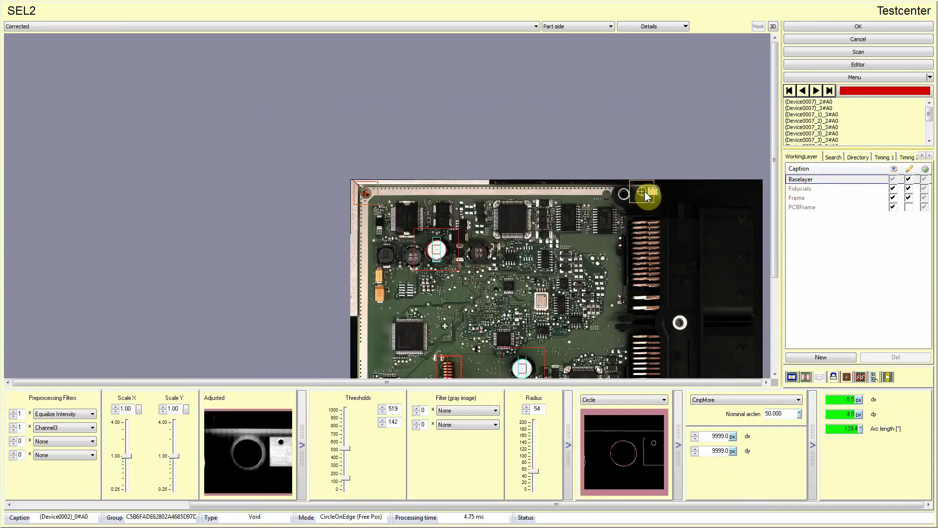
{"action": "left_click_drag", "start_coordinate": [591, 347], "coordinate": [359, 302]}
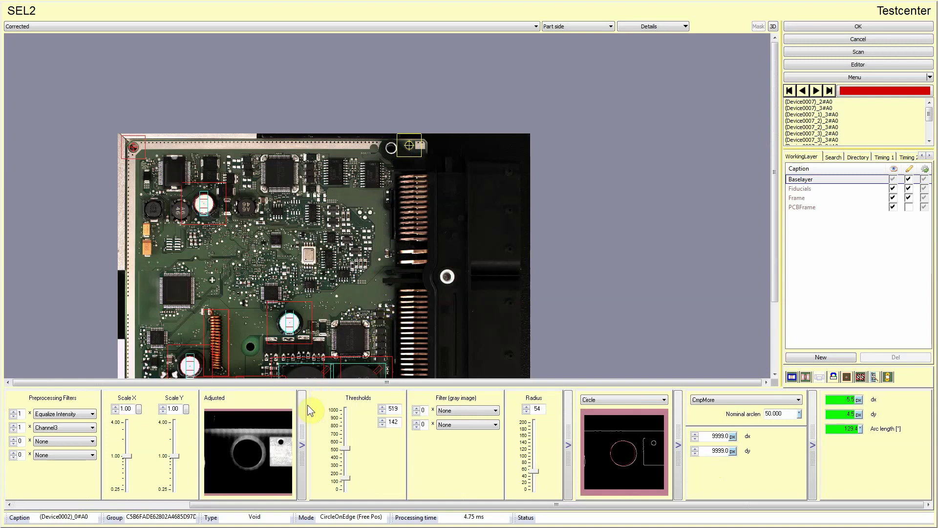
{"action": "left_click", "coordinate": [526, 409]}
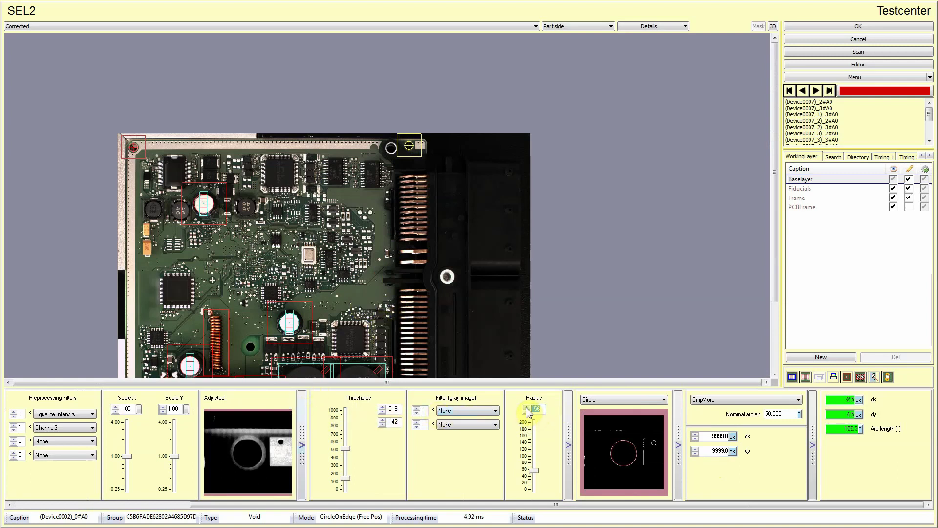
{"action": "left_click", "coordinate": [130, 151]}
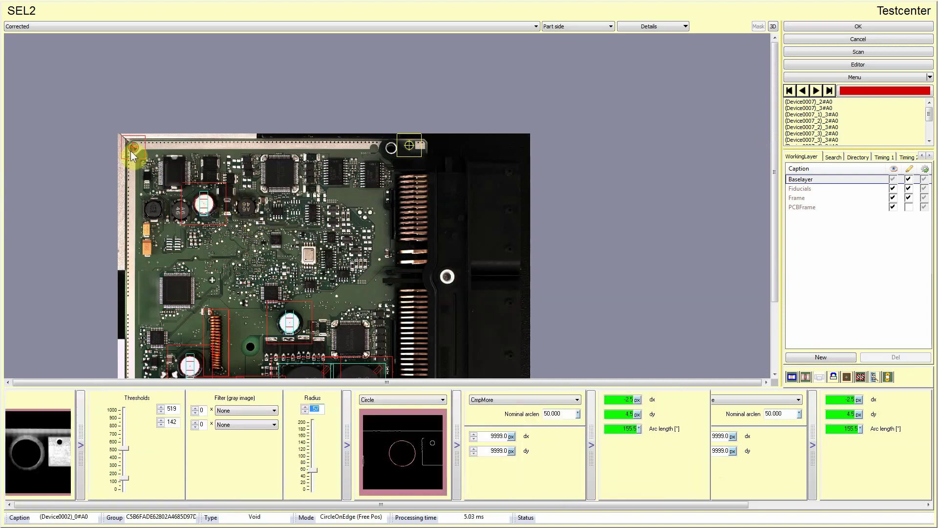
{"action": "left_click_drag", "start_coordinate": [378, 318], "coordinate": [395, 215]}
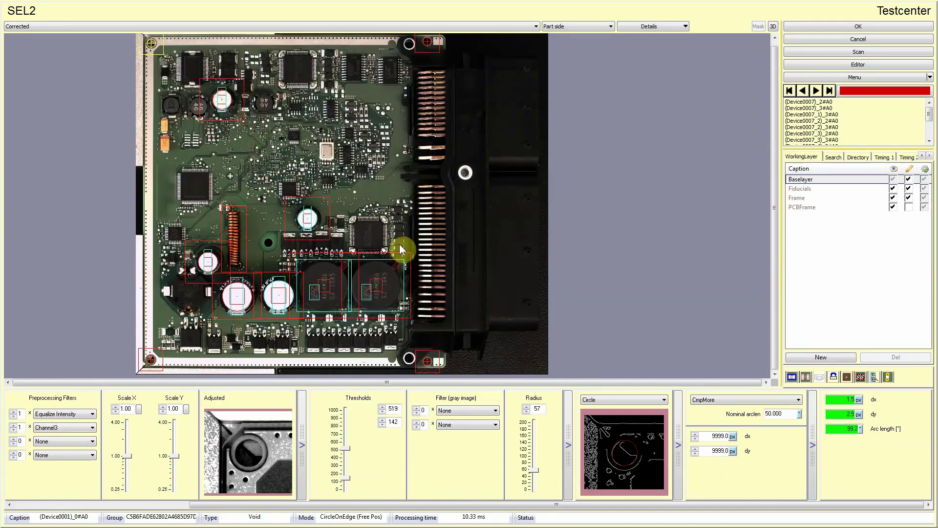
Check the fiducials at the board's lower-right and lower-left corners.
{"action": "left_click", "coordinate": [428, 360]}
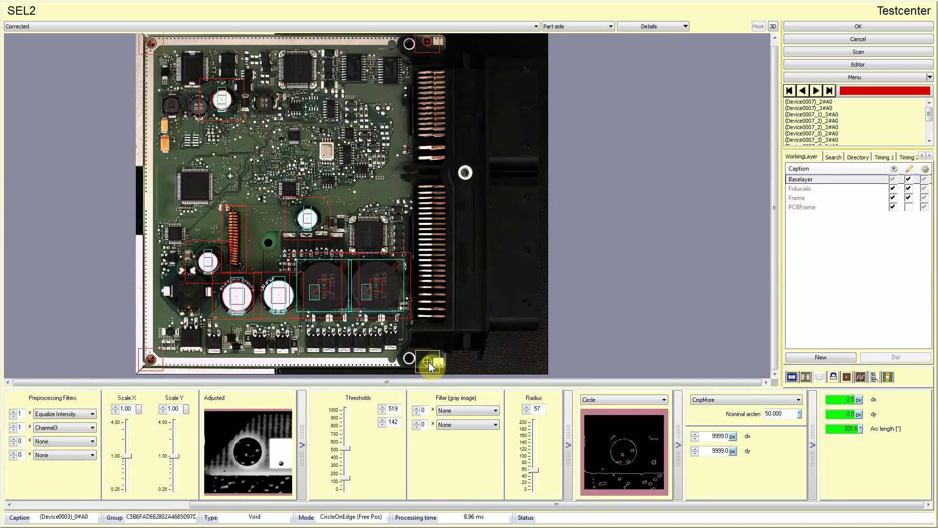
{"action": "left_click", "coordinate": [153, 360]}
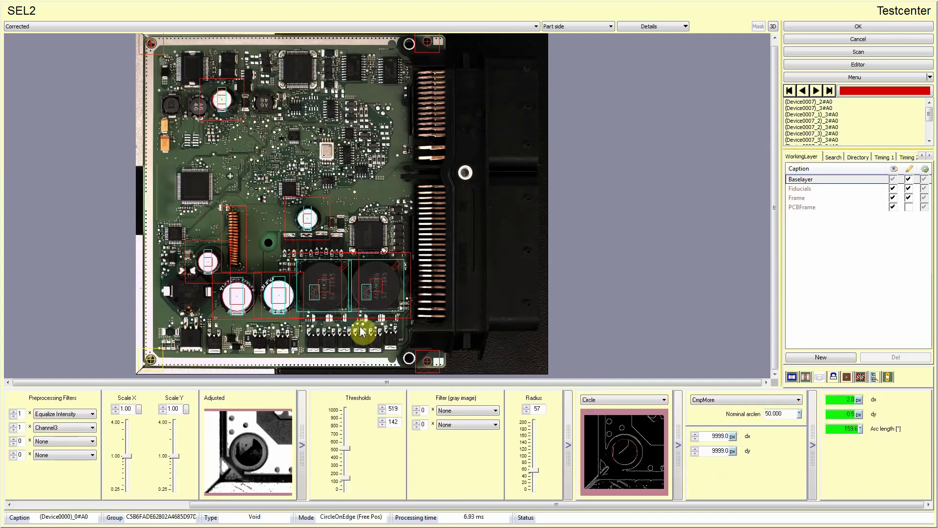
In the upper Demo1 capacitor's Area from Ct field, set the first colour's radii to 33 and sample its reference from the adjusted image.
{"action": "left_click", "coordinate": [238, 96]}
{"action": "scroll", "coordinate": [391, 210], "scroll_direction": "up", "scroll_amount": 3}
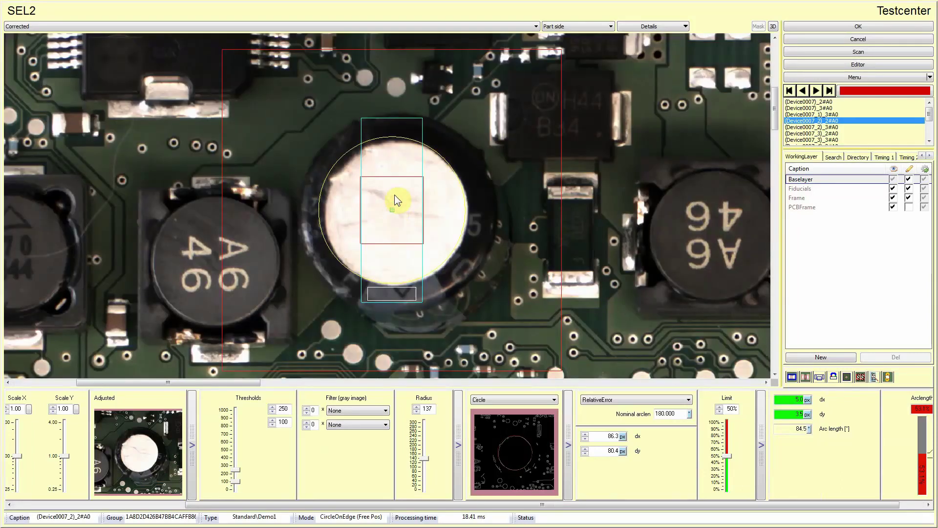
{"action": "left_click", "coordinate": [394, 195]}
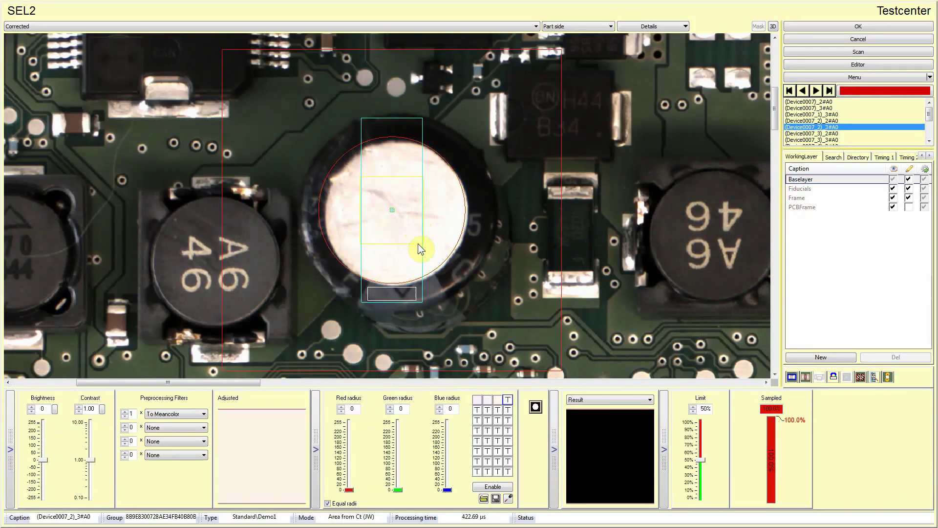
{"action": "left_click", "coordinate": [479, 398]}
{"action": "type", "text": "33"}
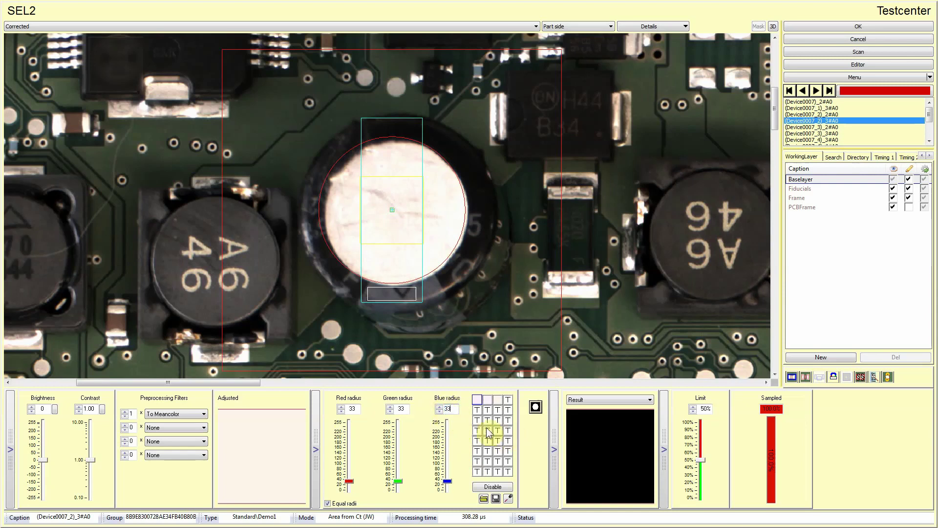
{"action": "left_click", "coordinate": [507, 501]}
{"action": "left_click", "coordinate": [272, 469]}
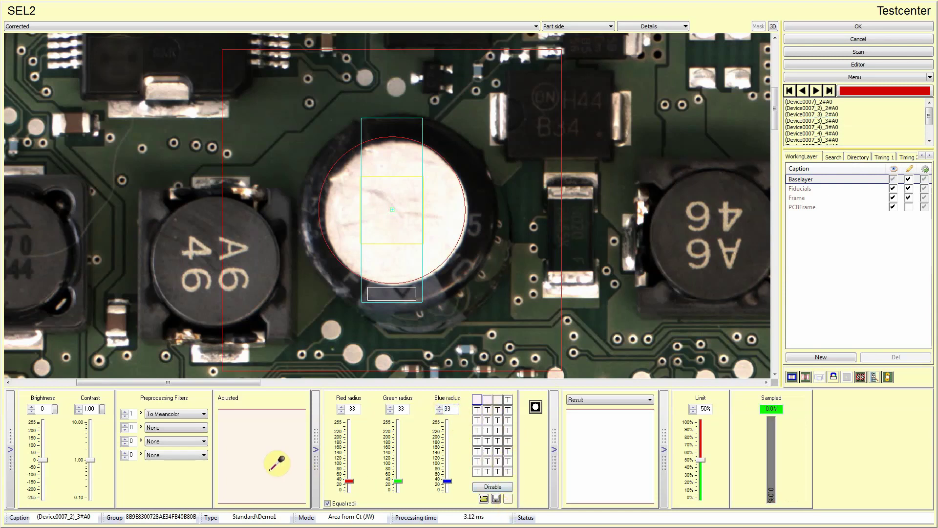
Disable the second reference colour of the Demo1 capacitor's area field.
{"action": "left_click", "coordinate": [487, 399]}
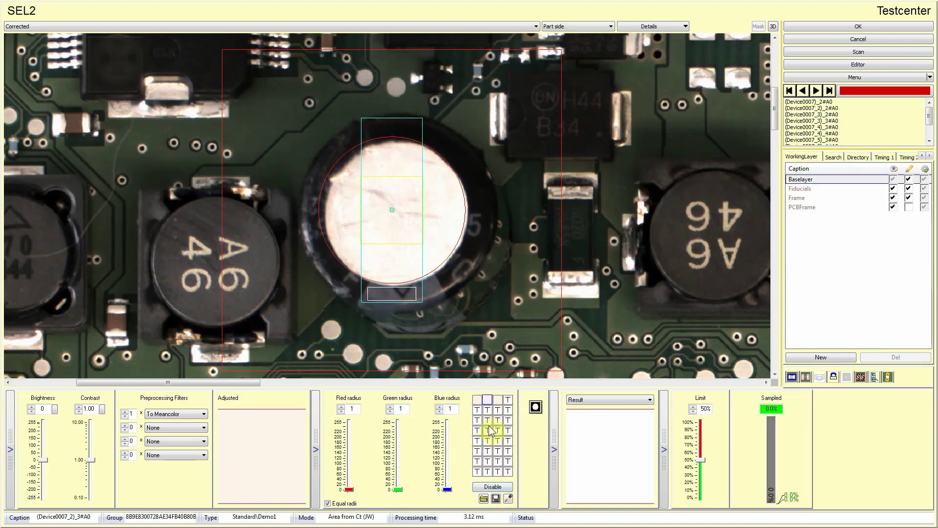
{"action": "left_click", "coordinate": [493, 488]}
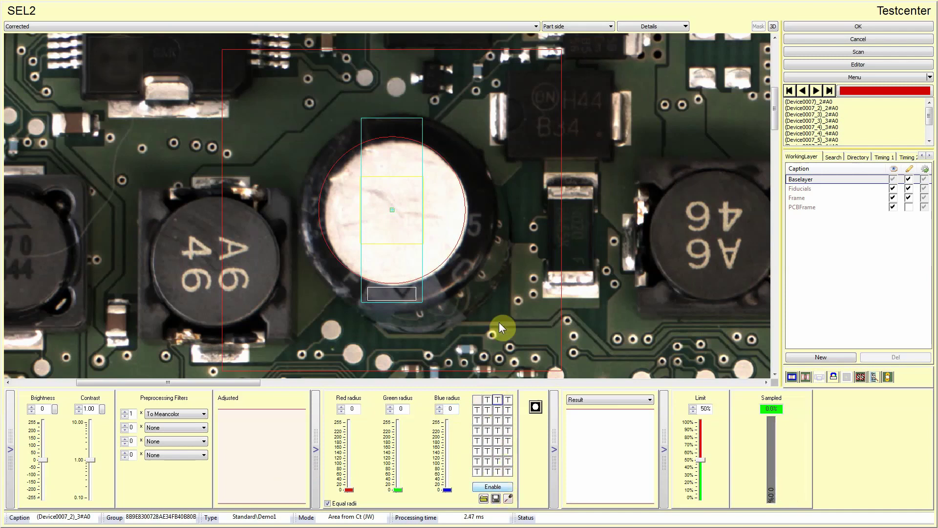
Apply the Channel3 preprocessing filter once to the Demo1 capacitor's CircleOnEdge field.
{"action": "left_click", "coordinate": [459, 229]}
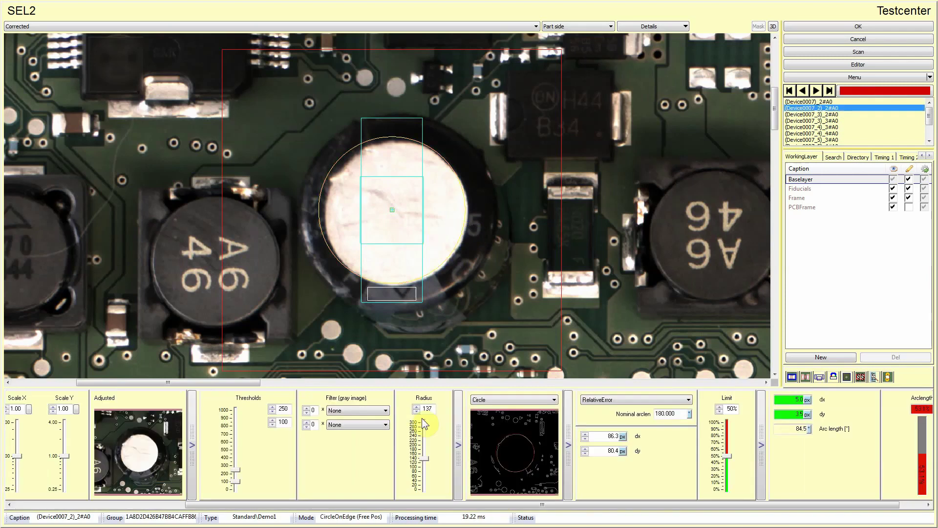
{"action": "left_click_drag", "start_coordinate": [414, 505], "coordinate": [249, 503]}
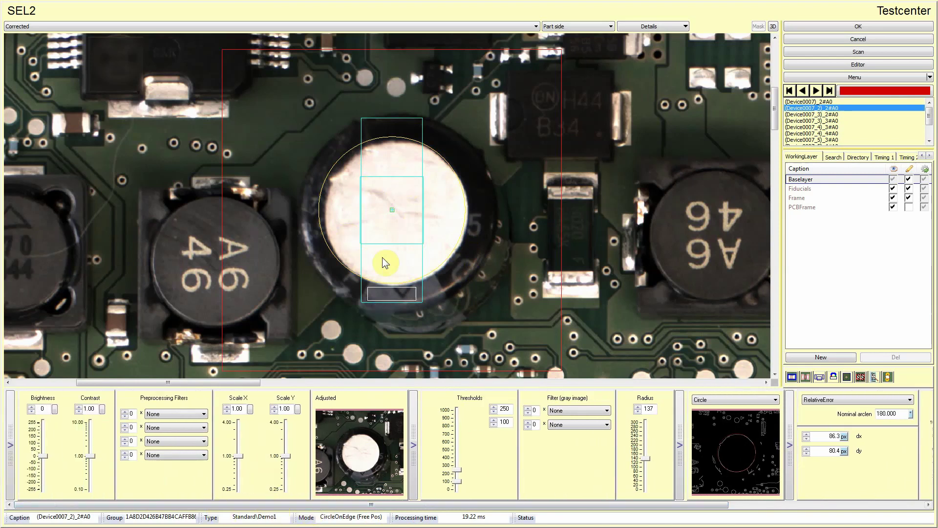
{"action": "left_click", "coordinate": [125, 411]}
{"action": "scroll", "coordinate": [165, 412], "scroll_direction": "down", "scroll_amount": 5}
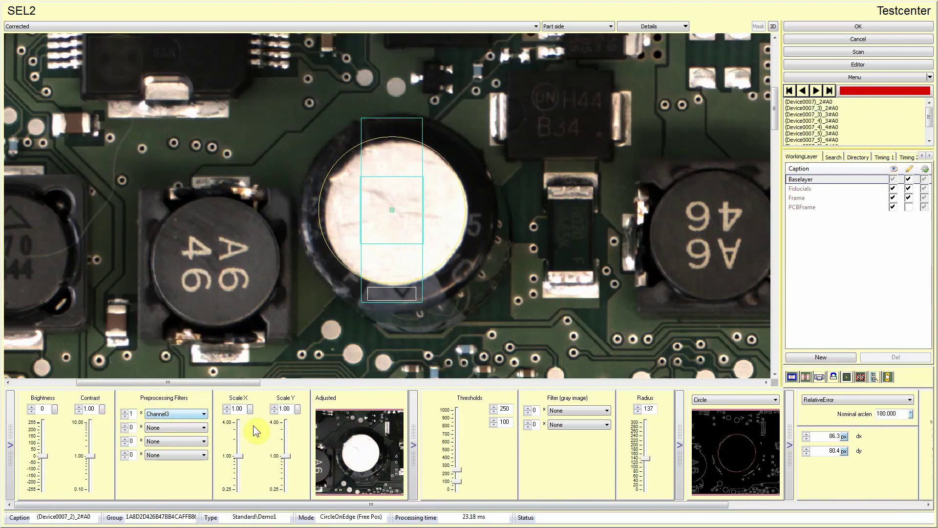
Set the Demo1 circle field's edge thresholds to 407 and 235 using the Edge preview.
{"action": "left_click", "coordinate": [716, 402]}
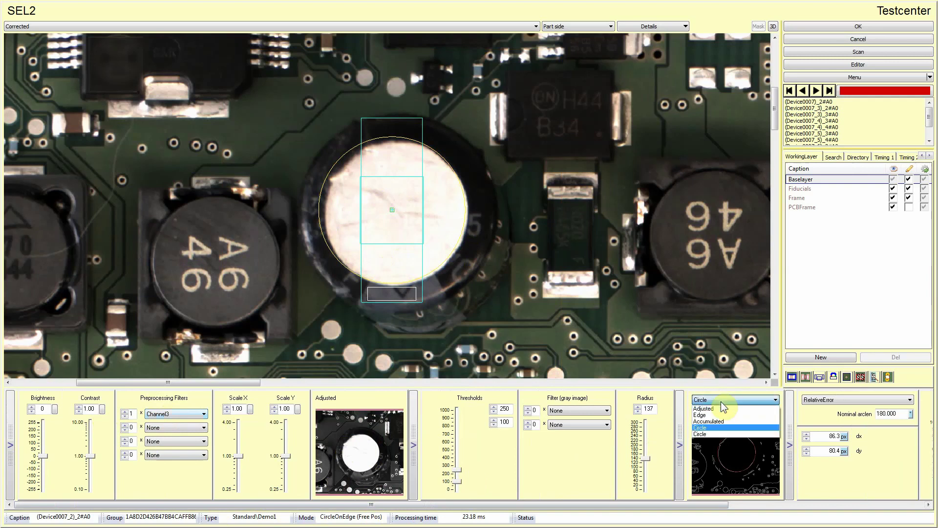
{"action": "left_click", "coordinate": [720, 414]}
{"action": "mouse_move", "coordinate": [455, 468]}
{"action": "left_mouse_down"}
{"action": "mouse_move", "coordinate": [458, 451]}
{"action": "mouse_move", "coordinate": [459, 472]}
{"action": "left_mouse_up"}
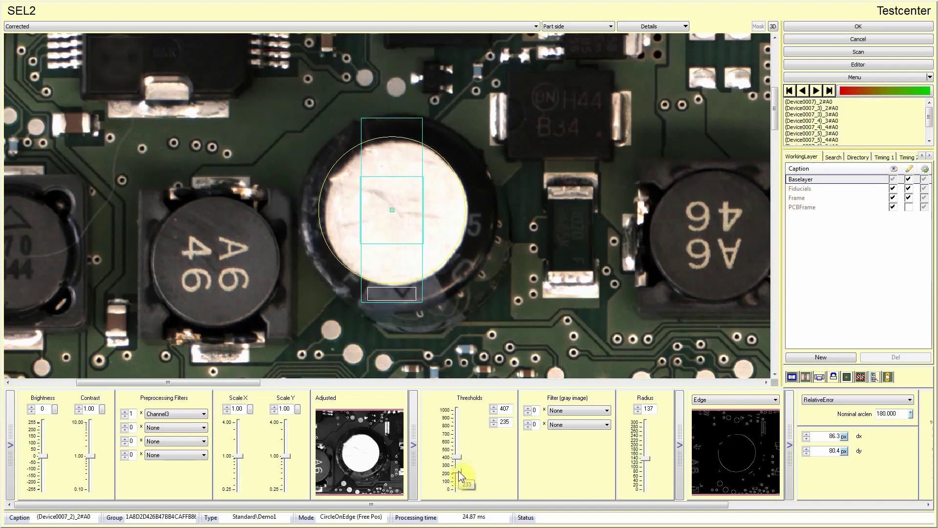
Tune the Demo1 circle field's radius to 136 using the Accumulated preview.
{"action": "left_click", "coordinate": [726, 403]}
{"action": "left_click", "coordinate": [726, 402]}
{"action": "scroll", "coordinate": [726, 404], "scroll_direction": "down", "scroll_amount": 1}
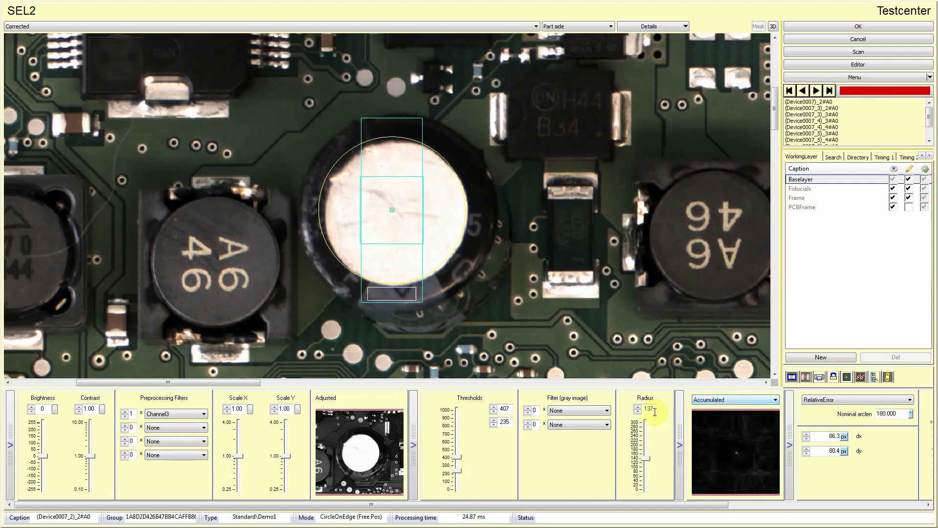
{"action": "left_click", "coordinate": [638, 406]}
{"action": "left_click", "coordinate": [750, 505]}
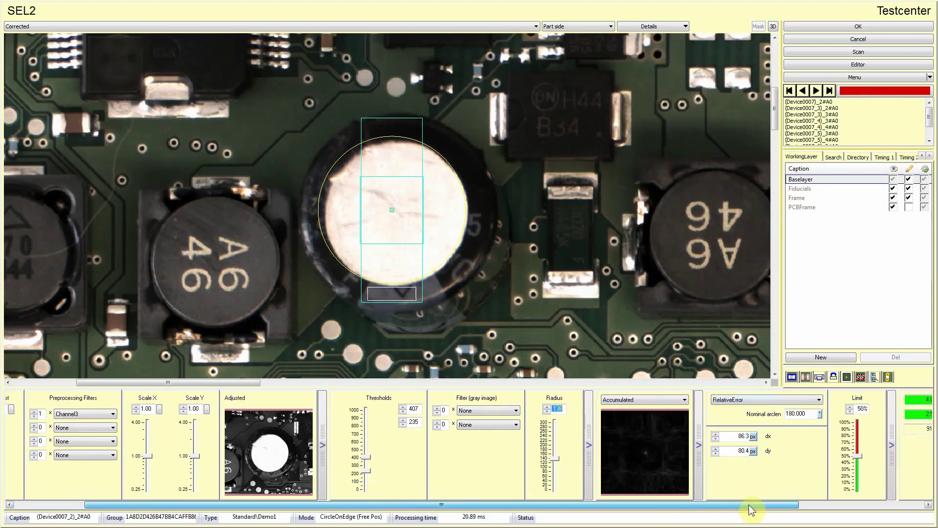
{"action": "left_click", "coordinate": [542, 412]}
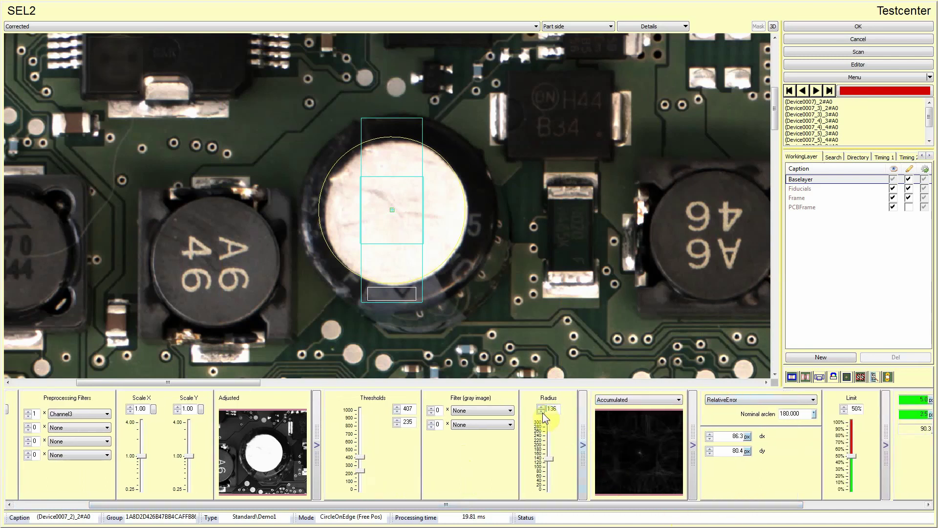
{"action": "left_click", "coordinate": [542, 408]}
{"action": "left_click", "coordinate": [541, 411]}
Change the Demo1 circle field's arc length evaluation to CmpMore with a nominal arc length of 50.
{"action": "left_click", "coordinate": [774, 404]}
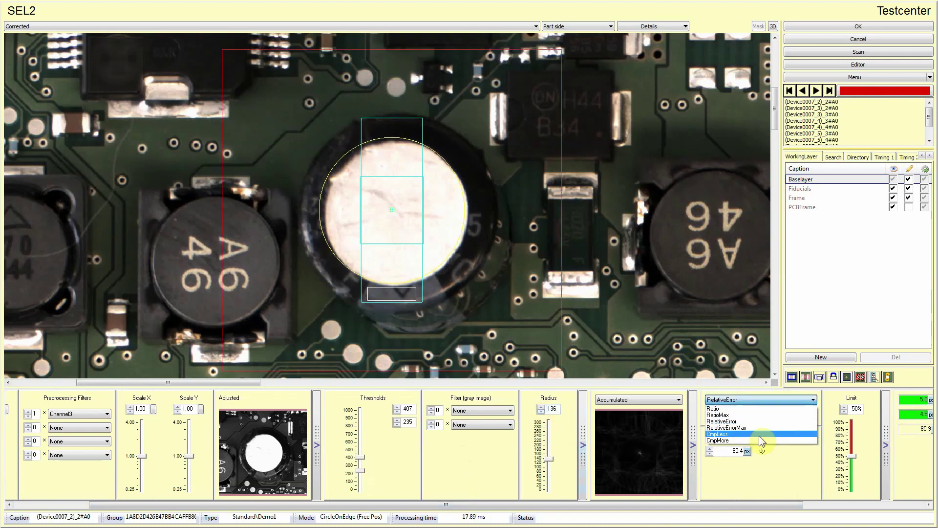
{"action": "left_click", "coordinate": [796, 430]}
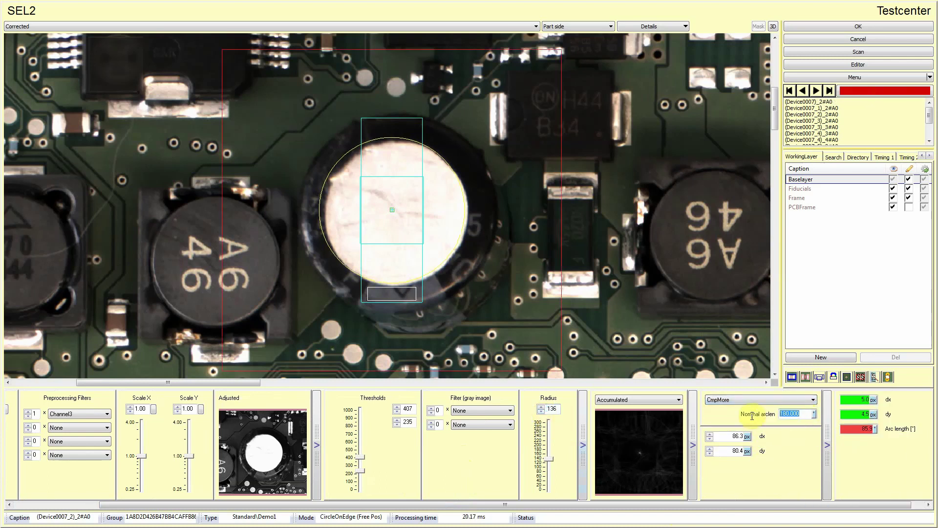
{"action": "type", "text": "50"}
{"action": "key", "text": "Tab"}
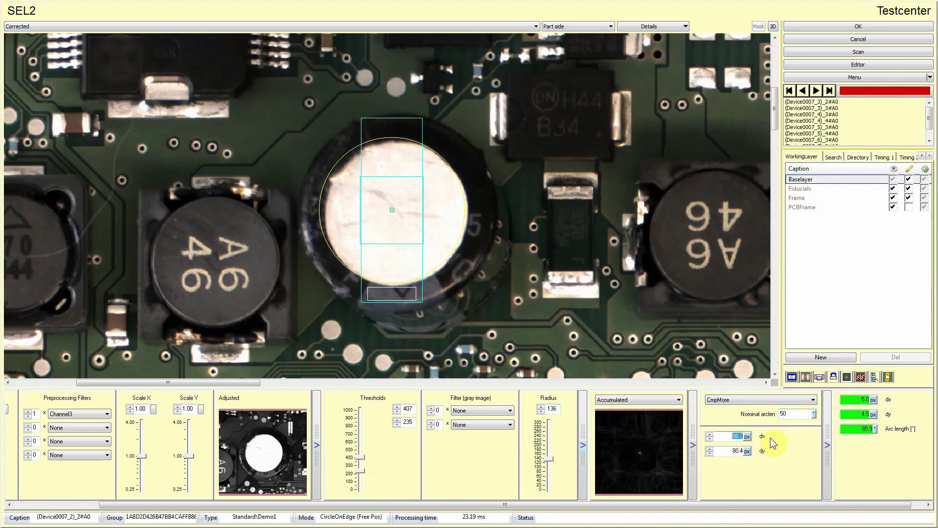
Set the Demo1 circle field's dx and dy tolerances to 25 px each, checking them in millimetres before returning to pixels.
{"action": "left_click", "coordinate": [739, 436]}
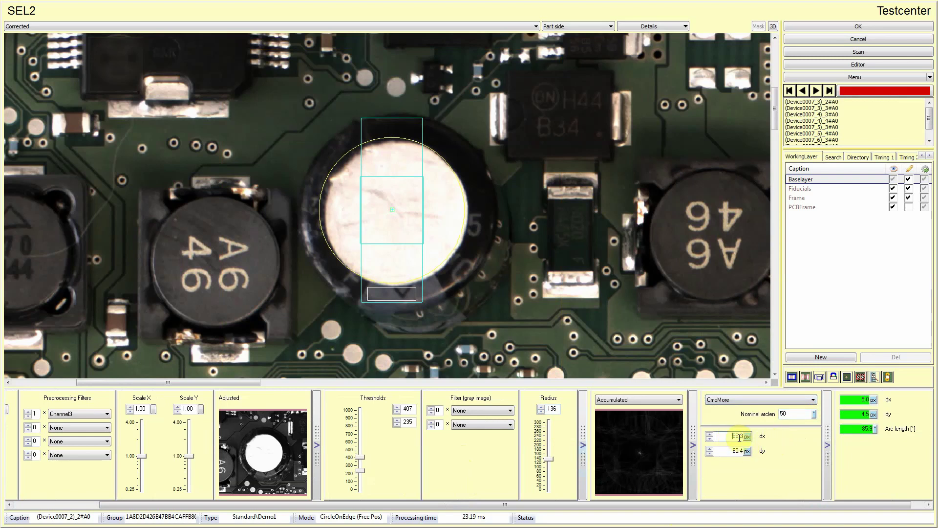
{"action": "type", "text": "25"}
{"action": "key", "text": "Tab"}
{"action": "type", "text": "25"}
{"action": "left_click", "coordinate": [748, 437]}
{"action": "left_click", "coordinate": [773, 477]}
{"action": "left_click", "coordinate": [747, 436]}
{"action": "left_click", "coordinate": [763, 445]}
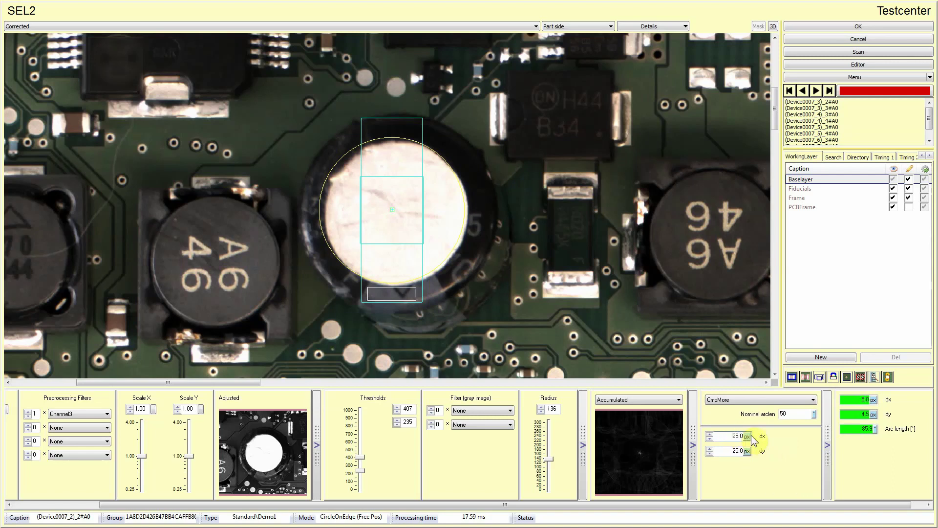
Apply the Channel3 preprocessing filter once to the Demo1 capacitor's Difference Polarity field.
{"action": "left_click", "coordinate": [408, 129]}
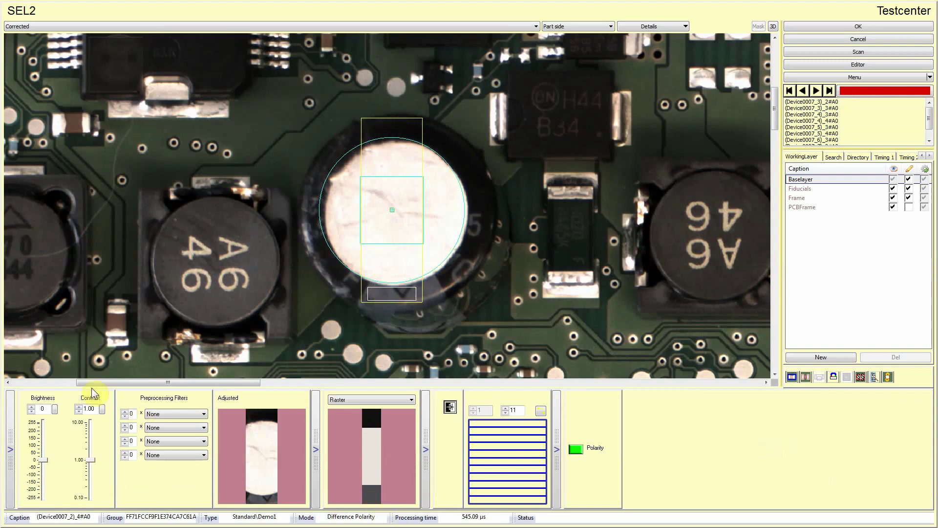
{"action": "left_click", "coordinate": [204, 414]}
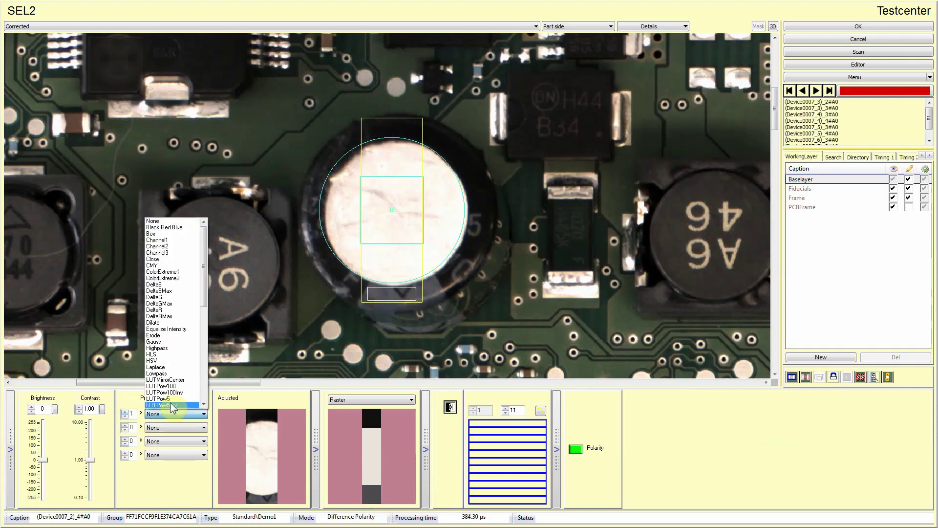
{"action": "left_click", "coordinate": [171, 255]}
{"action": "left_click", "coordinate": [190, 414]}
{"action": "left_click", "coordinate": [189, 404]}
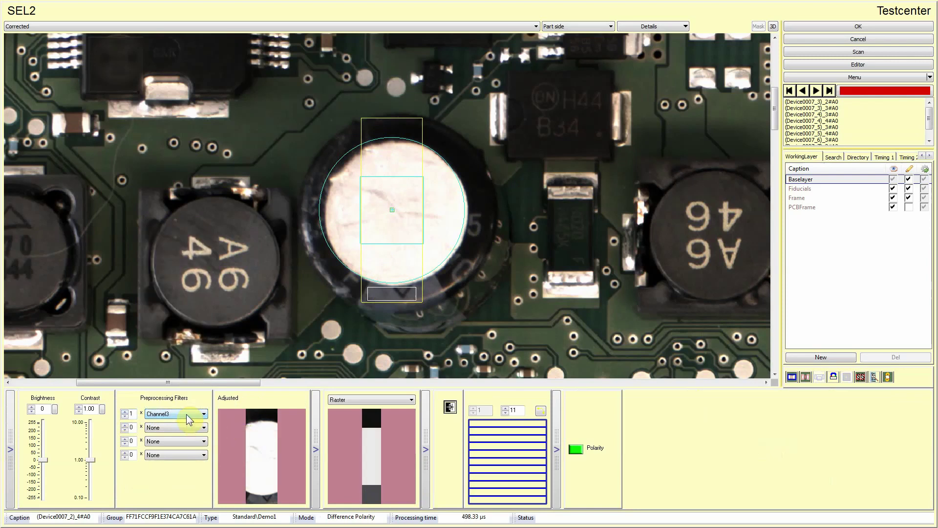
{"action": "scroll", "coordinate": [189, 415], "scroll_direction": "down", "scroll_amount": 2}
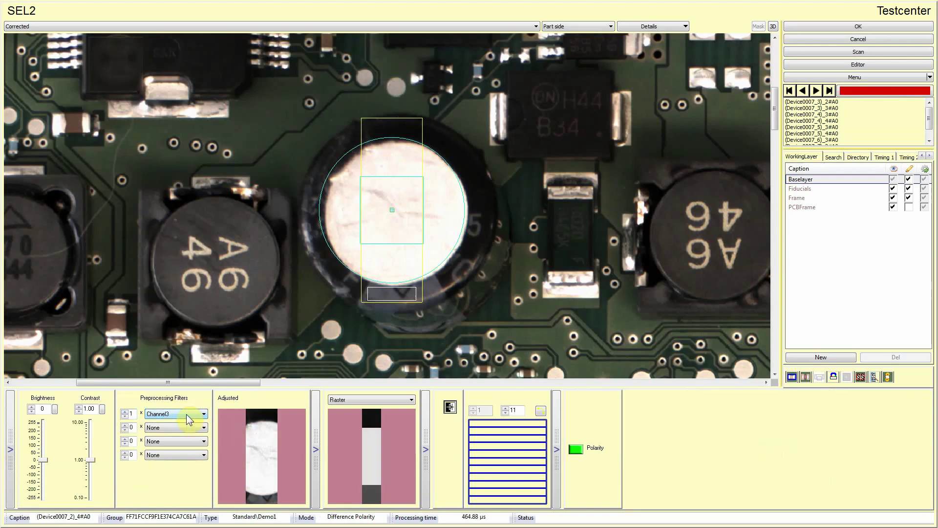
Check the circle test results on all three Demo1 capacitors across the board.
{"action": "left_click", "coordinate": [442, 220]}
{"action": "scroll", "coordinate": [392, 210], "scroll_direction": "down", "scroll_amount": 5}
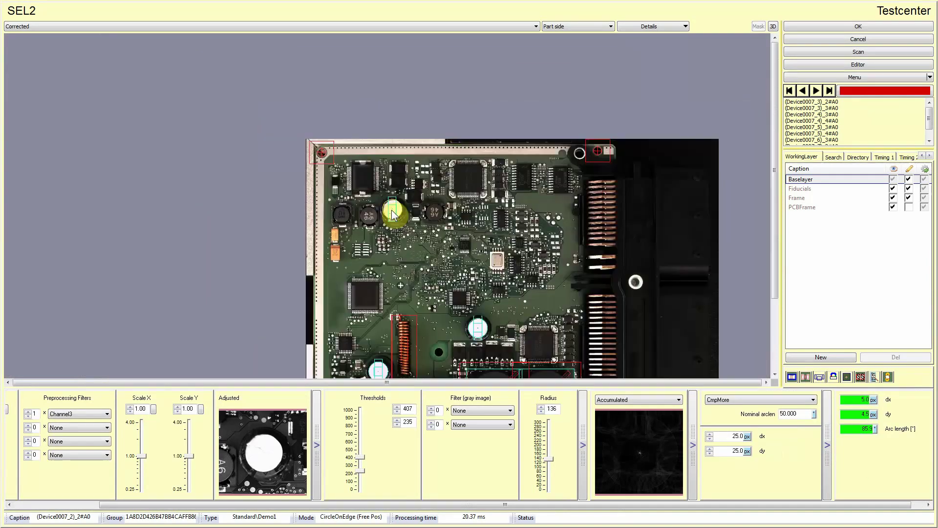
{"action": "left_click_drag", "start_coordinate": [464, 310], "coordinate": [459, 237]}
{"action": "left_click", "coordinate": [473, 255]}
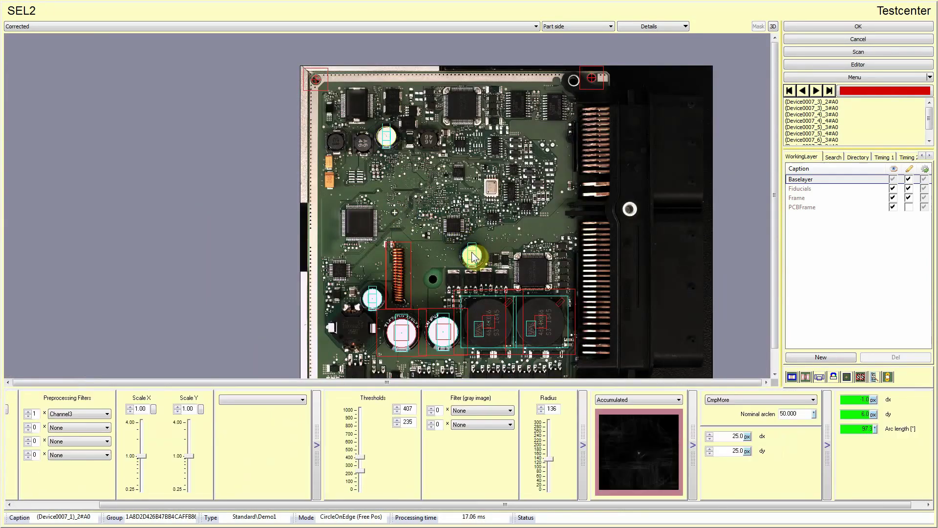
{"action": "scroll", "coordinate": [474, 254], "scroll_direction": "up", "scroll_amount": 5}
{"action": "scroll", "coordinate": [391, 210], "scroll_direction": "down", "scroll_amount": 5}
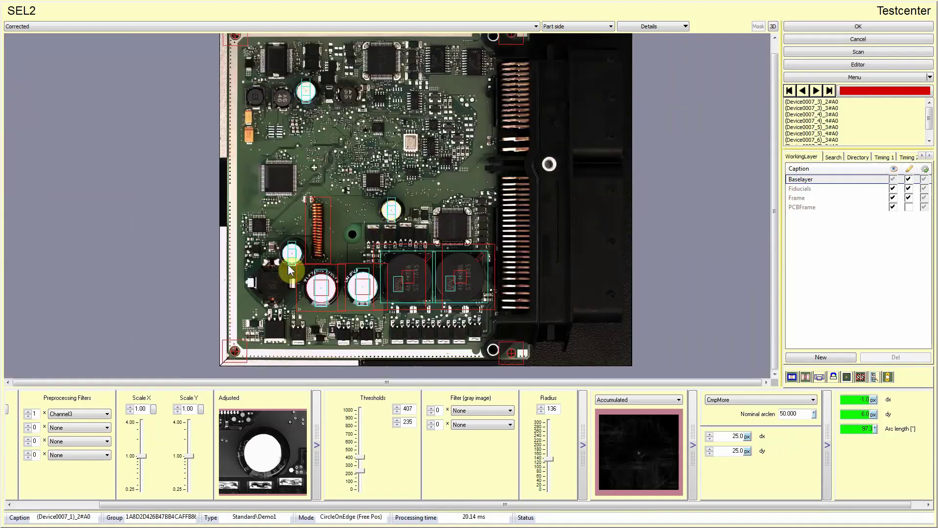
{"action": "left_click", "coordinate": [289, 265]}
{"action": "scroll", "coordinate": [288, 264], "scroll_direction": "up", "scroll_amount": 5}
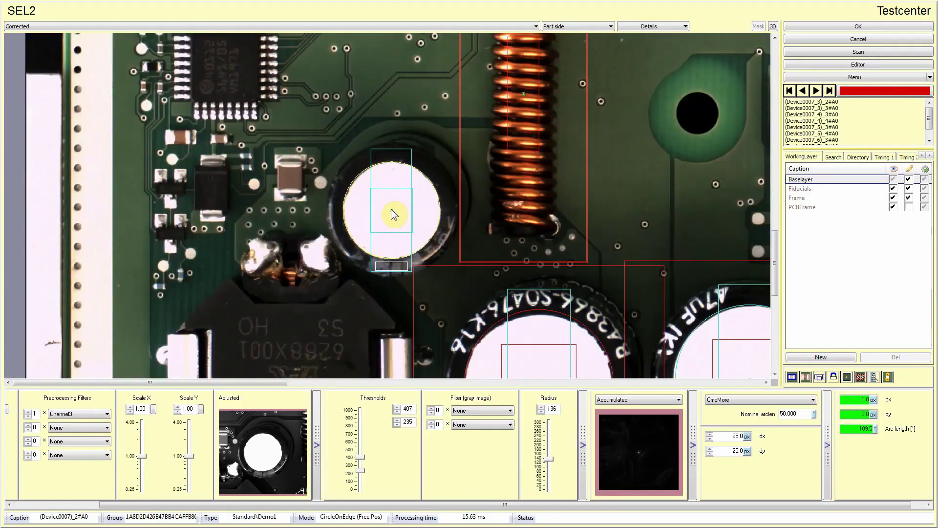
Teach the first reference colour in the left Demo2 capacitor's Area from Ct field.
{"action": "scroll", "coordinate": [391, 209], "scroll_direction": "down", "scroll_amount": 2}
{"action": "left_click", "coordinate": [489, 304]}
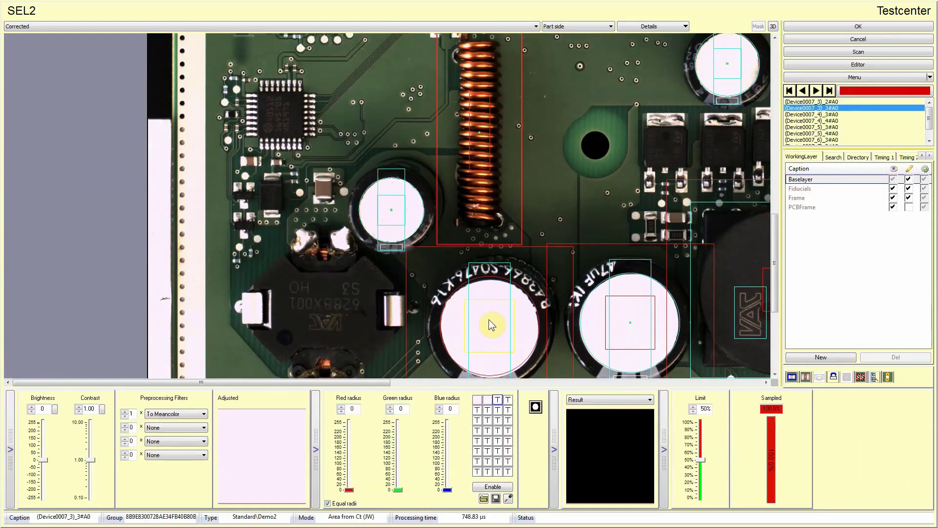
{"action": "left_click", "coordinate": [478, 401]}
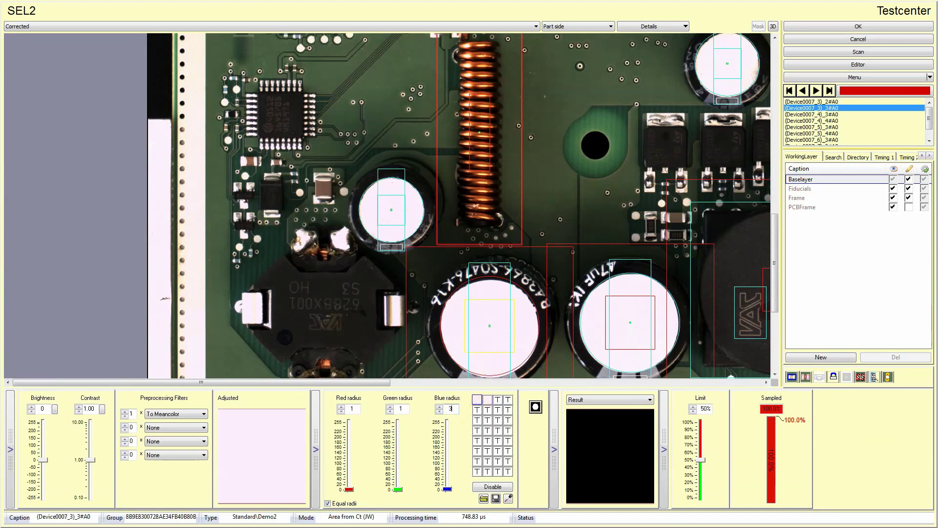
{"action": "left_click", "coordinate": [477, 399]}
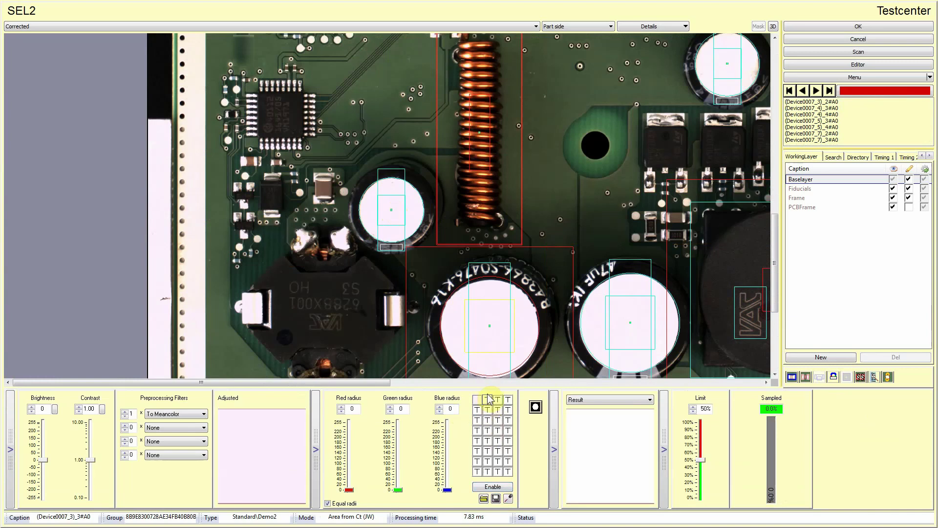
Apply the Channel3 preprocessing filter once to the left Demo2 capacitor's CircleOnEdge field.
{"action": "left_click", "coordinate": [445, 311]}
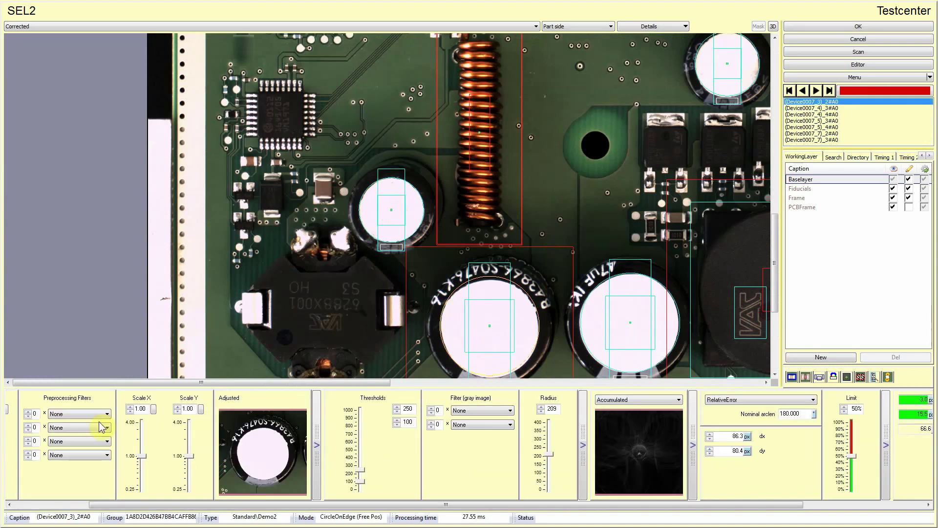
{"action": "left_click", "coordinate": [28, 411]}
{"action": "left_click", "coordinate": [73, 413]}
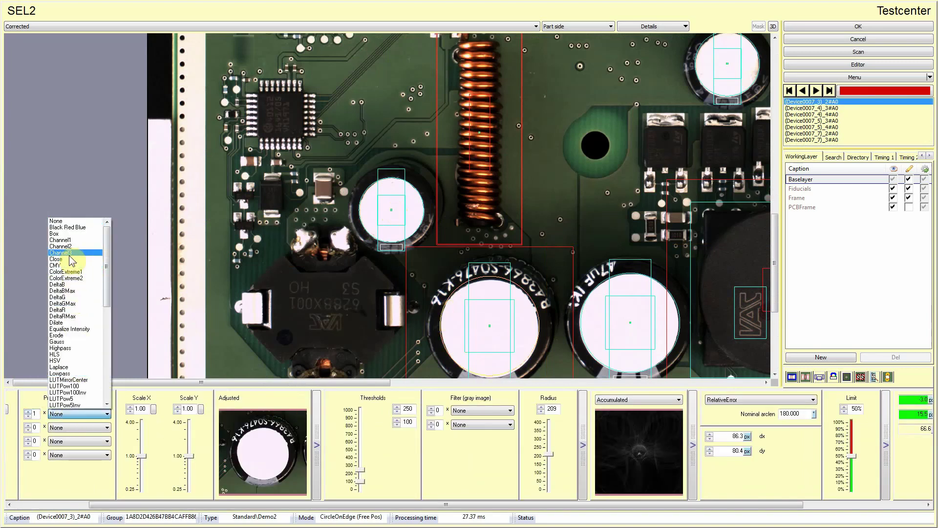
{"action": "left_click", "coordinate": [69, 254]}
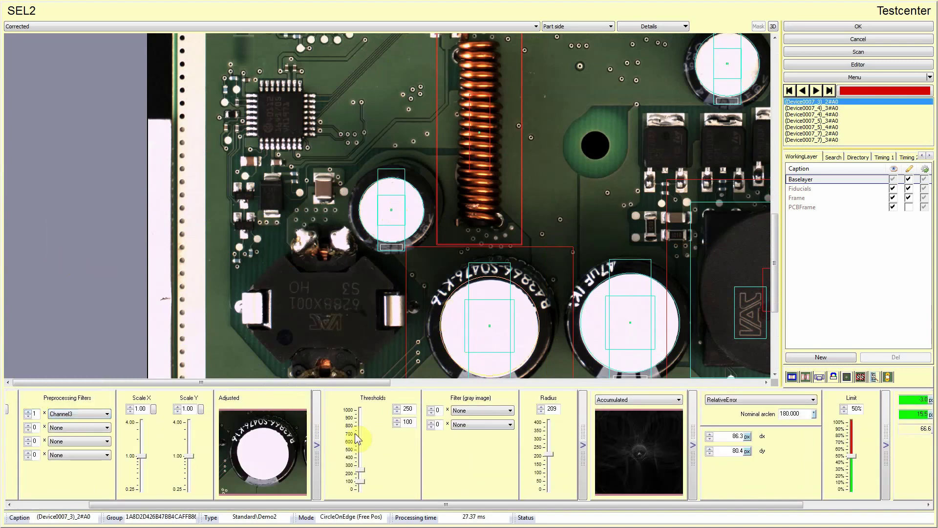
Display the edge image for the left Demo2 capacitor's CircleOnEdge field and set its thresholds to 537 and 309.
{"action": "left_click", "coordinate": [617, 400]}
{"action": "left_click", "coordinate": [618, 413]}
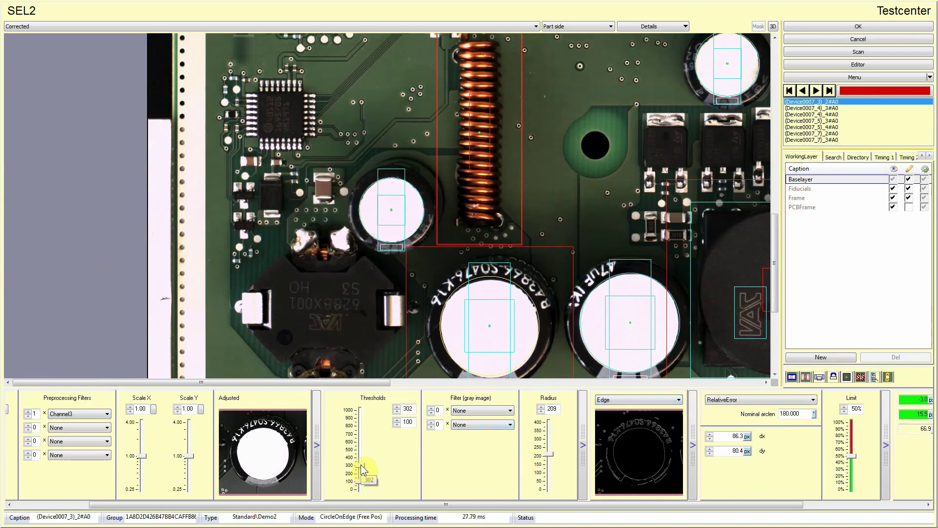
{"action": "left_click_drag", "start_coordinate": [360, 464], "coordinate": [361, 447]}
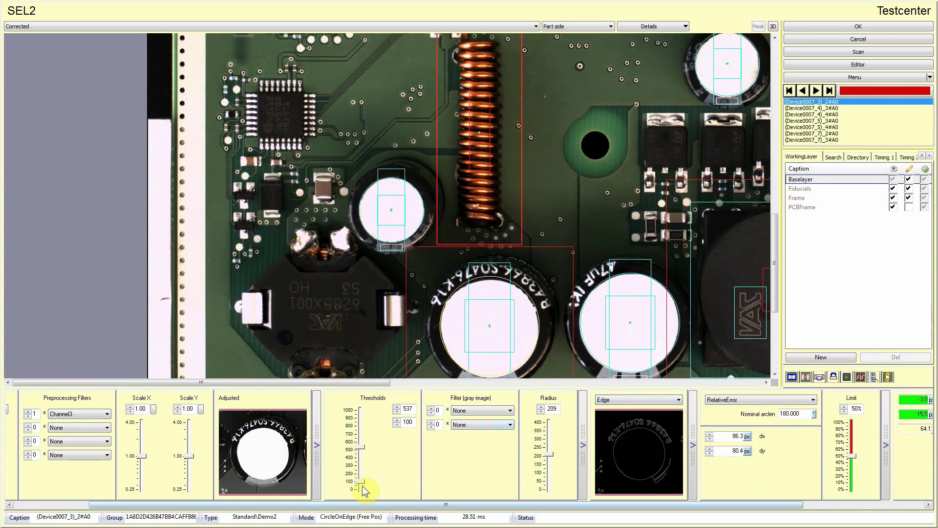
{"action": "left_click_drag", "start_coordinate": [361, 482], "coordinate": [362, 465]}
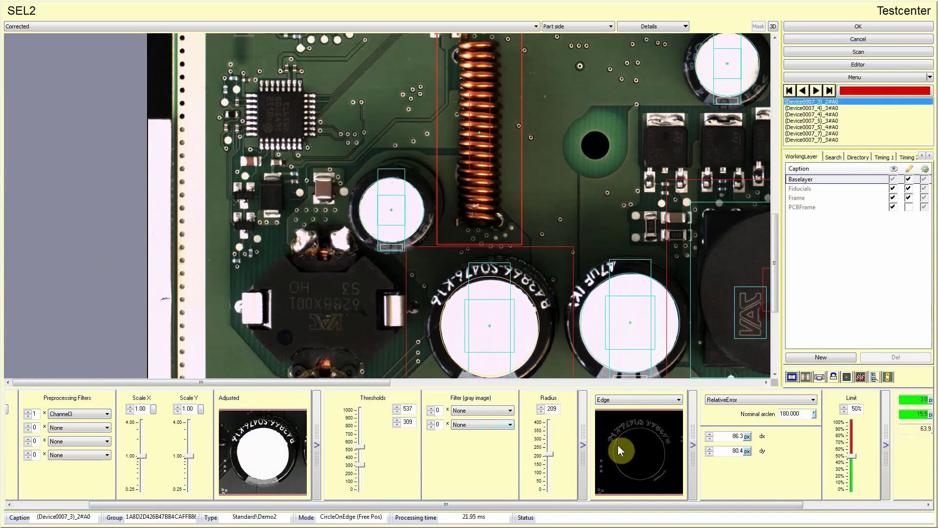
Using the accumulated image, tune the CircleOnEdge radius to 203, and display the resulting circle.
{"action": "left_click", "coordinate": [625, 399]}
{"action": "left_click", "coordinate": [616, 419]}
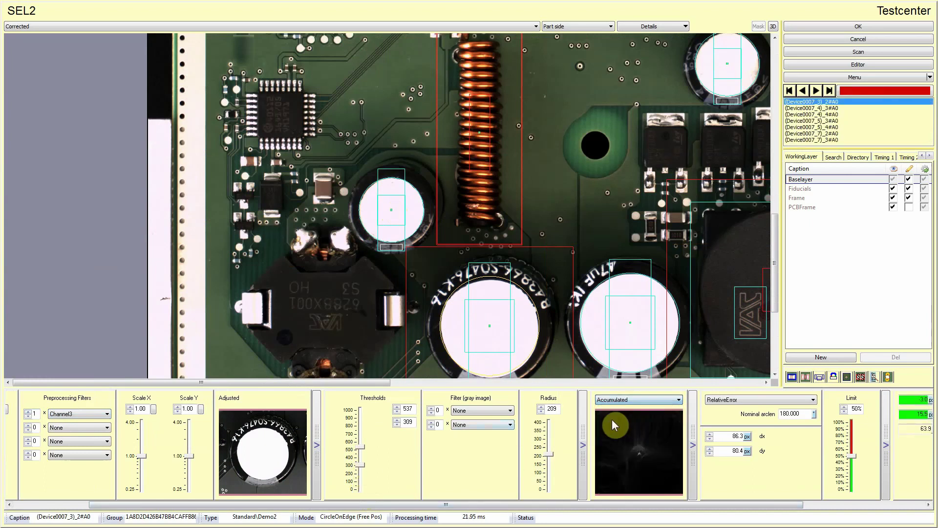
{"action": "left_click", "coordinate": [542, 407]}
{"action": "left_click", "coordinate": [541, 411]}
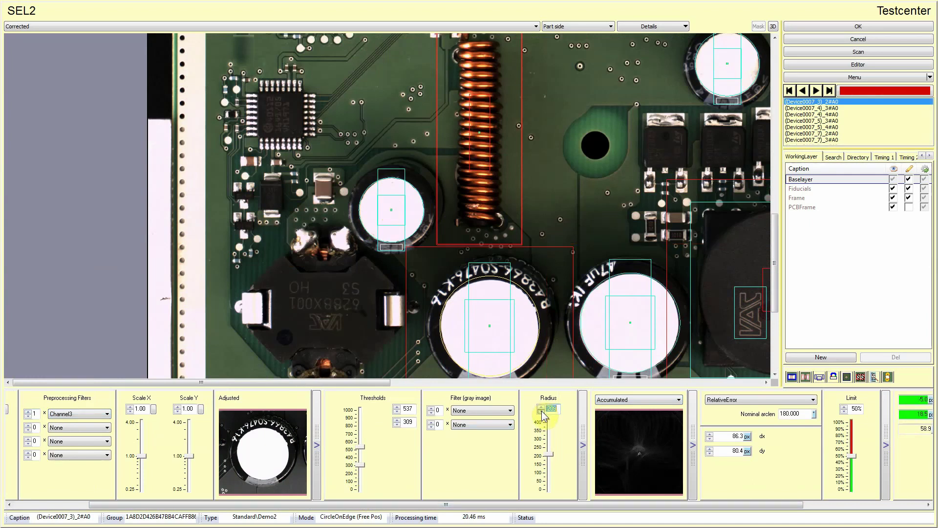
{"action": "left_click", "coordinate": [541, 412]}
{"action": "left_click", "coordinate": [541, 411]}
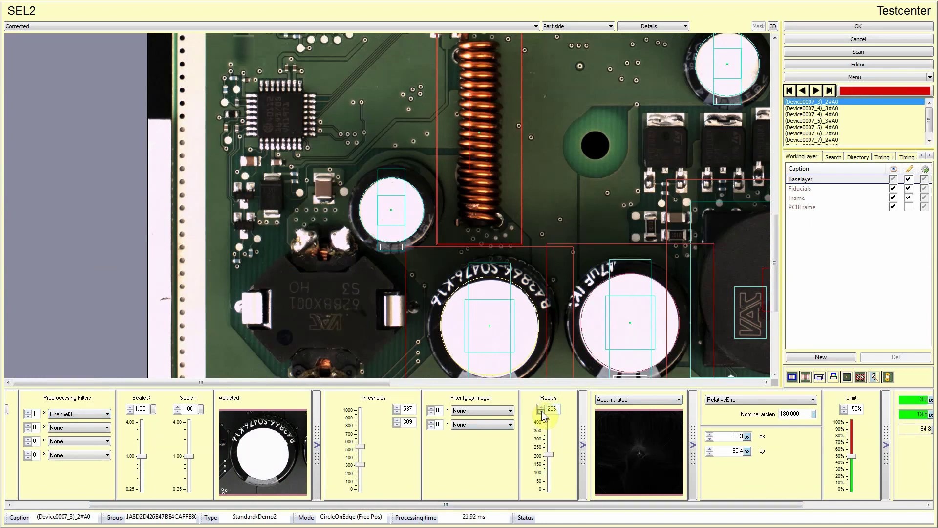
{"action": "left_click", "coordinate": [541, 412]}
{"action": "left_click", "coordinate": [542, 412]}
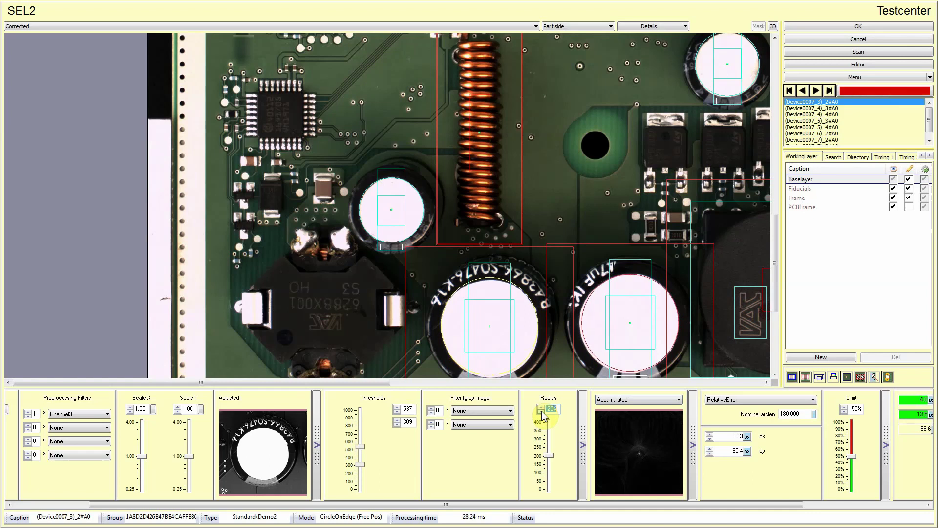
{"action": "left_click", "coordinate": [542, 411]}
{"action": "left_click", "coordinate": [541, 411]}
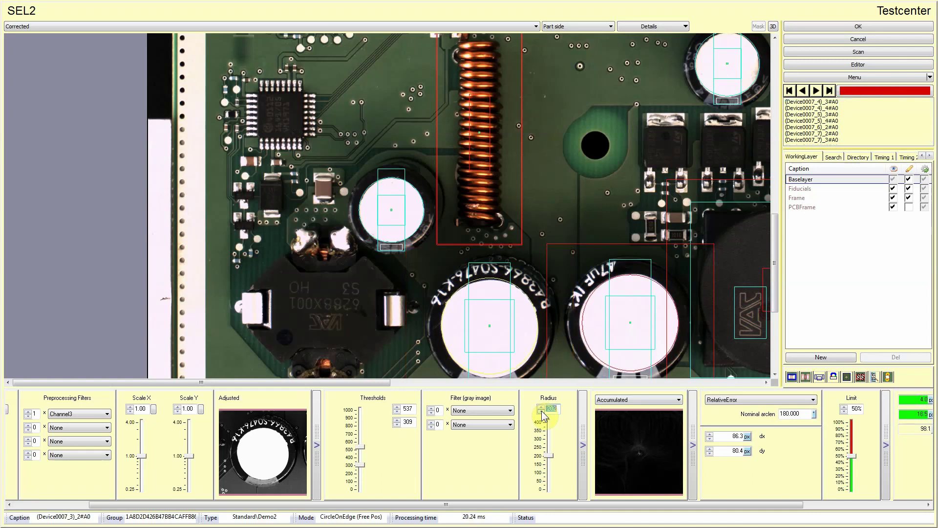
{"action": "left_click", "coordinate": [541, 408]}
{"action": "left_click", "coordinate": [644, 402]}
{"action": "left_click", "coordinate": [643, 407]}
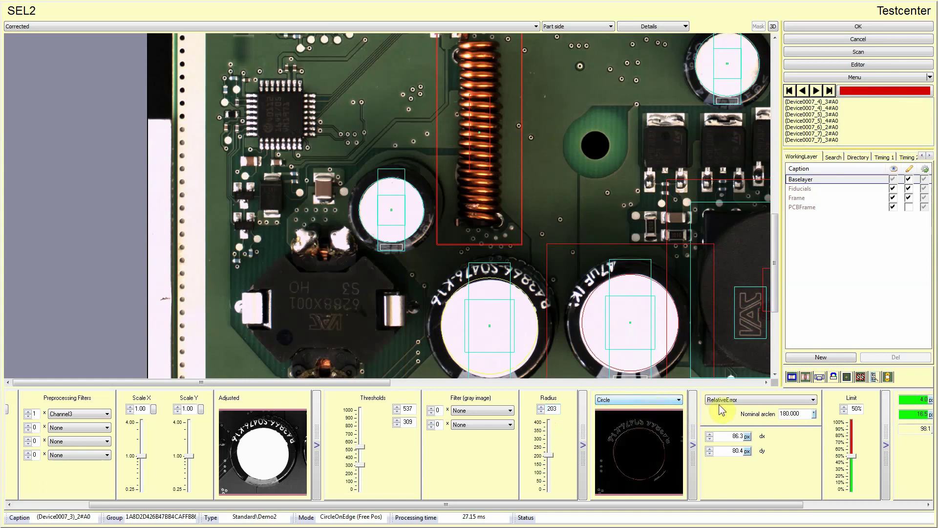
Set the CircleOnEdge evaluation to CmpMore with a nominal arc length of 50 and dx and dy tolerances of 25 px.
{"action": "left_click", "coordinate": [789, 400]}
{"action": "left_click", "coordinate": [776, 440]}
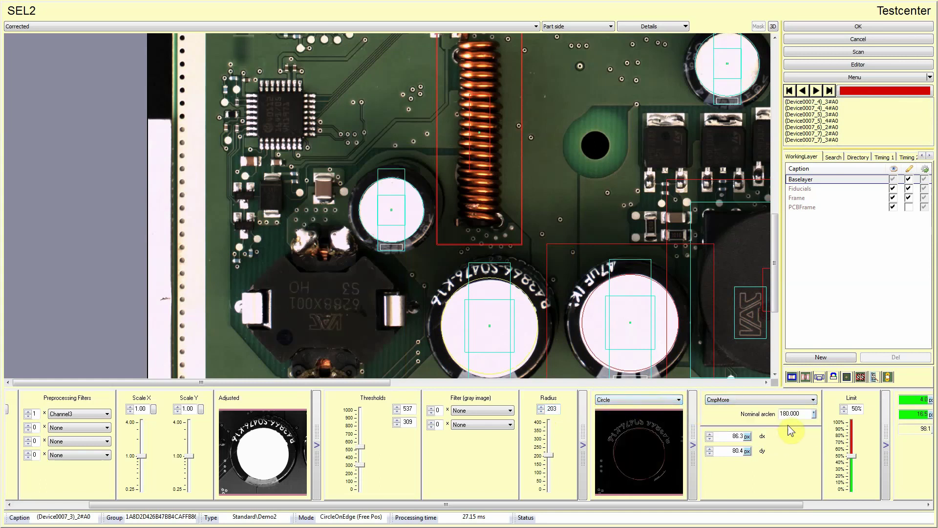
{"action": "type", "text": "50"}
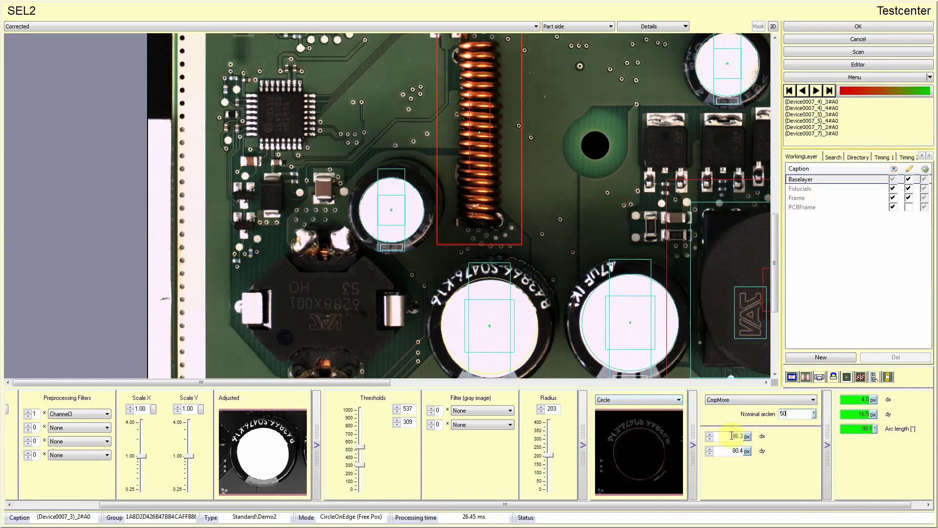
{"action": "left_click_drag", "start_coordinate": [726, 437], "coordinate": [759, 437]}
{"action": "type", "text": "25"}
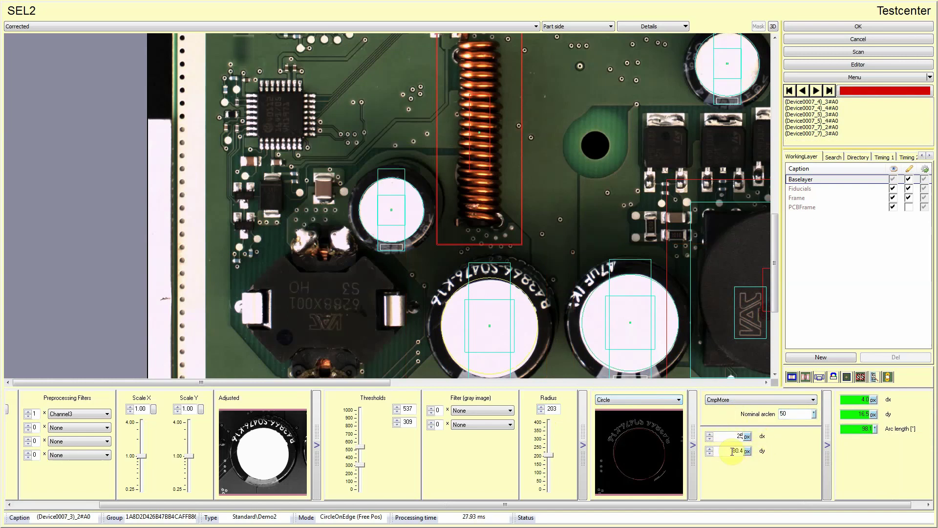
{"action": "key", "text": "Tab"}
{"action": "type", "text": "25"}
Apply the Channel3 filter once to the left Demo2 capacitor's Difference Polarity field and check the same field on the right capacitor.
{"action": "left_click", "coordinate": [502, 276]}
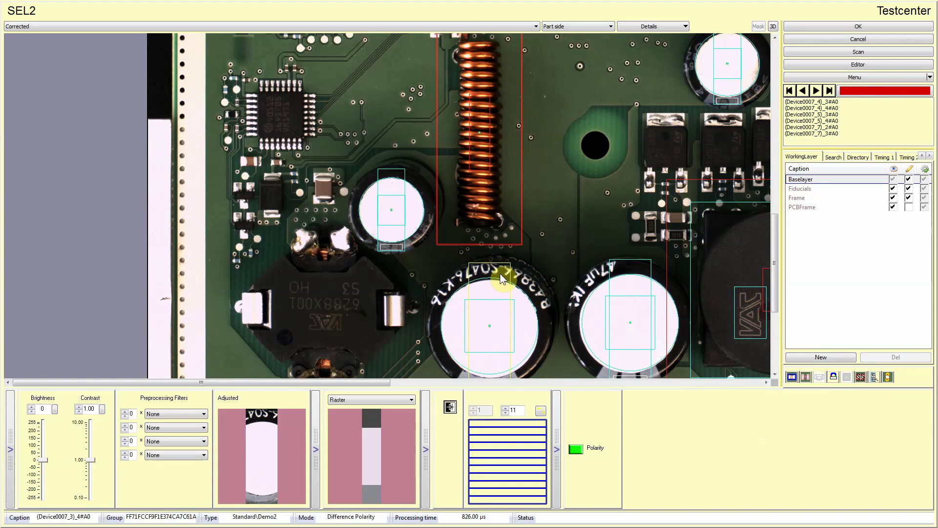
{"action": "left_click", "coordinate": [125, 411]}
{"action": "left_click", "coordinate": [176, 414]}
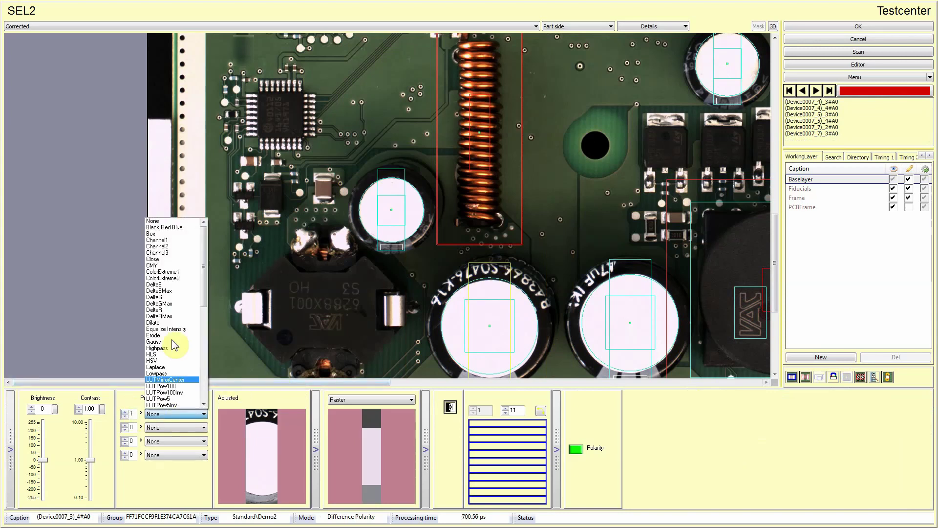
{"action": "left_click", "coordinate": [168, 252]}
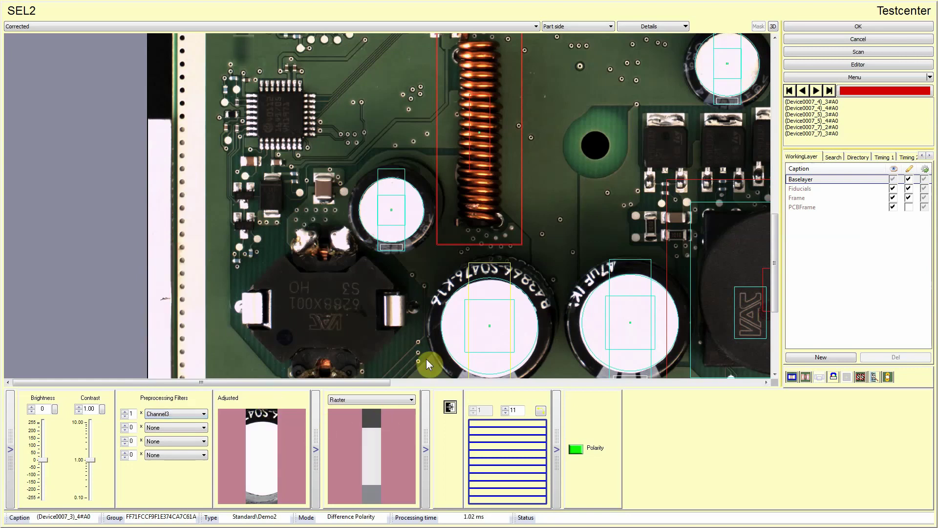
{"action": "left_click", "coordinate": [629, 274]}
Teach the left Demo3 inductor's Area from Ct field with colour radii of 33 and disable the second reference colour.
{"action": "scroll", "coordinate": [629, 273], "scroll_direction": "down", "scroll_amount": 2}
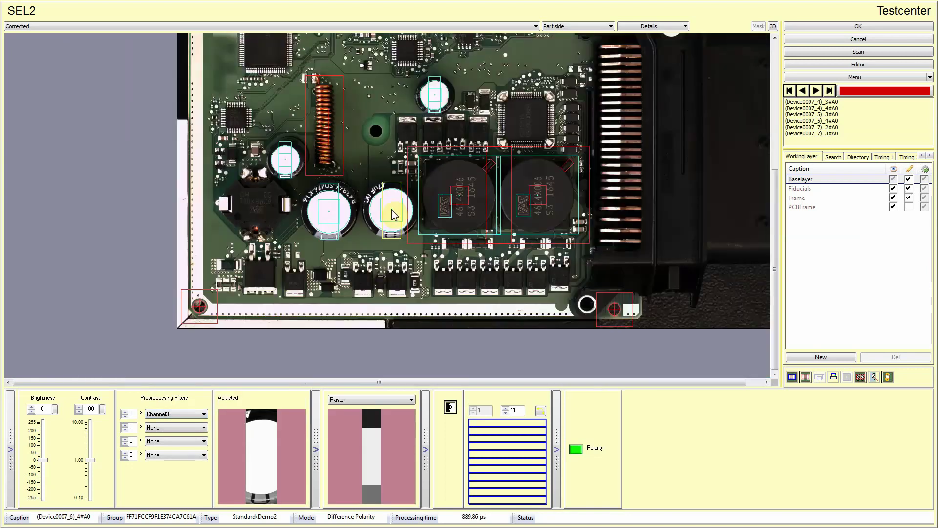
{"action": "left_click", "coordinate": [463, 174]}
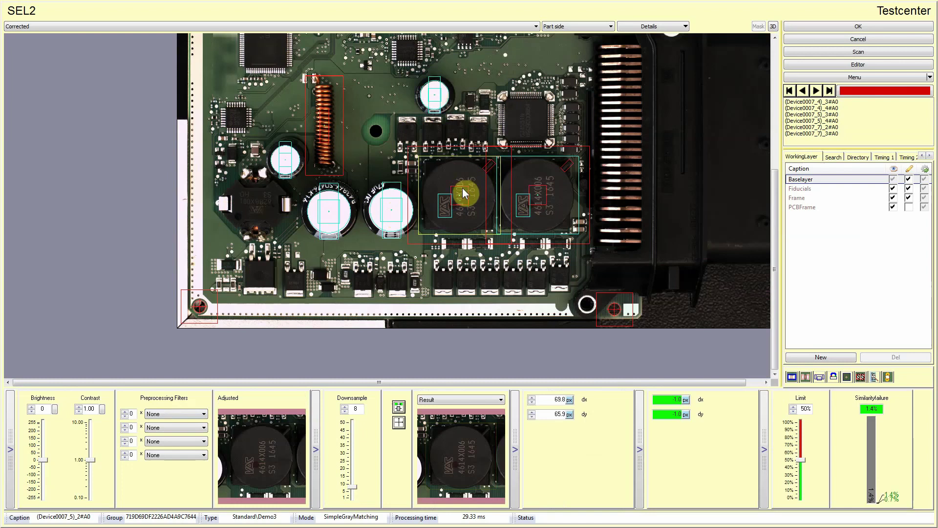
{"action": "left_click", "coordinate": [459, 193]}
{"action": "scroll", "coordinate": [459, 193], "scroll_direction": "up", "scroll_amount": 4}
{"action": "left_click", "coordinate": [487, 404]}
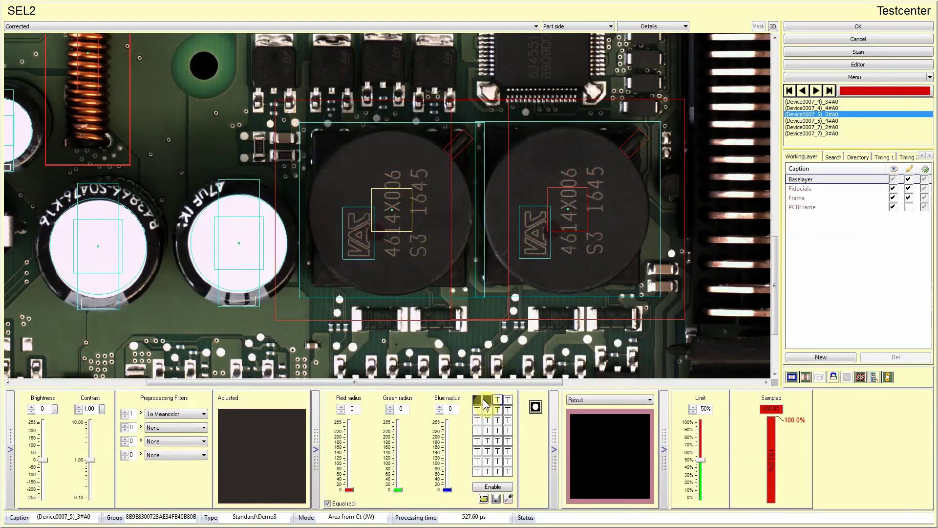
{"action": "left_click", "coordinate": [459, 408]}
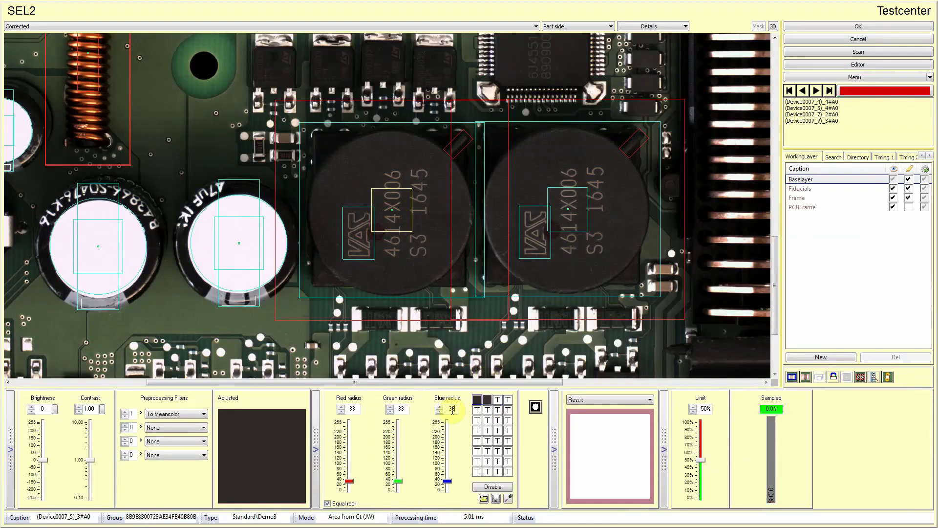
{"action": "left_click", "coordinate": [493, 487]}
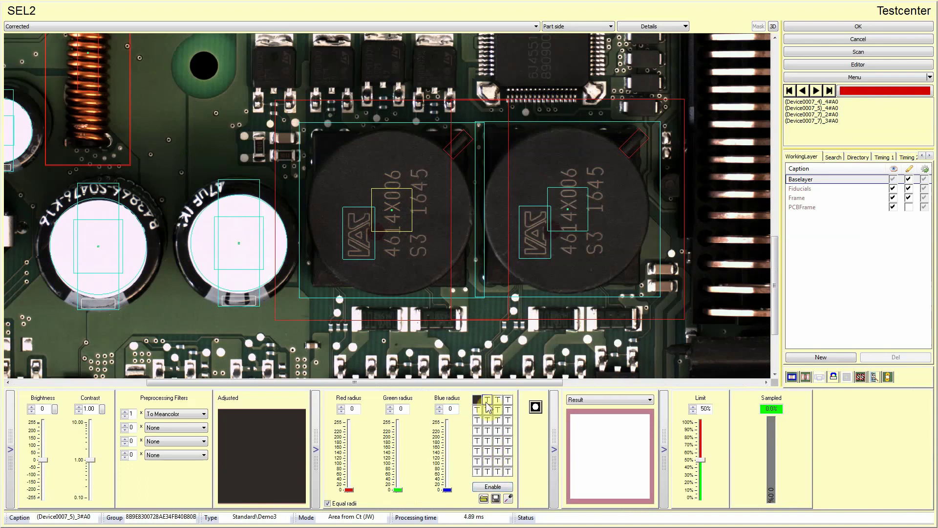
Set the dx and dy tolerances of the left Demo3 inductor's SimpleGrayMatching field to 25 px.
{"action": "left_click", "coordinate": [425, 257]}
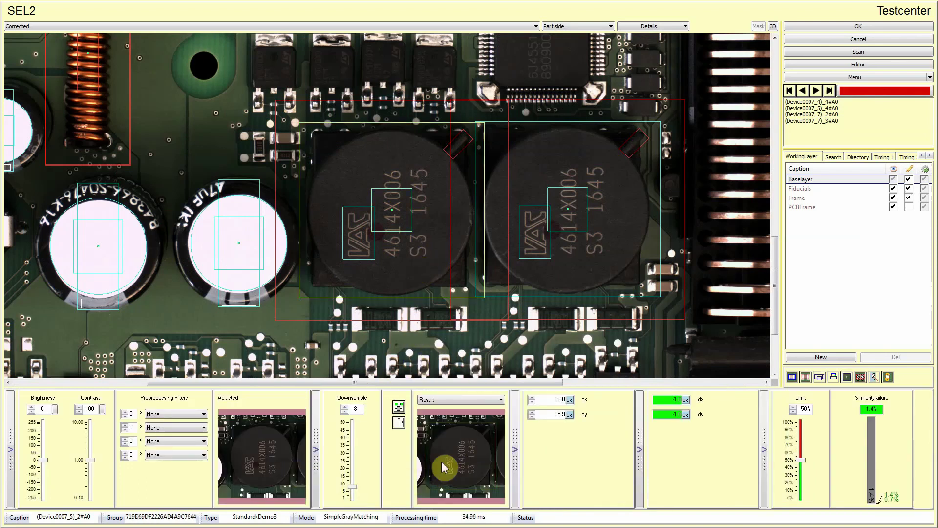
{"action": "double_click", "coordinate": [556, 399]}
{"action": "type", "text": "25"}
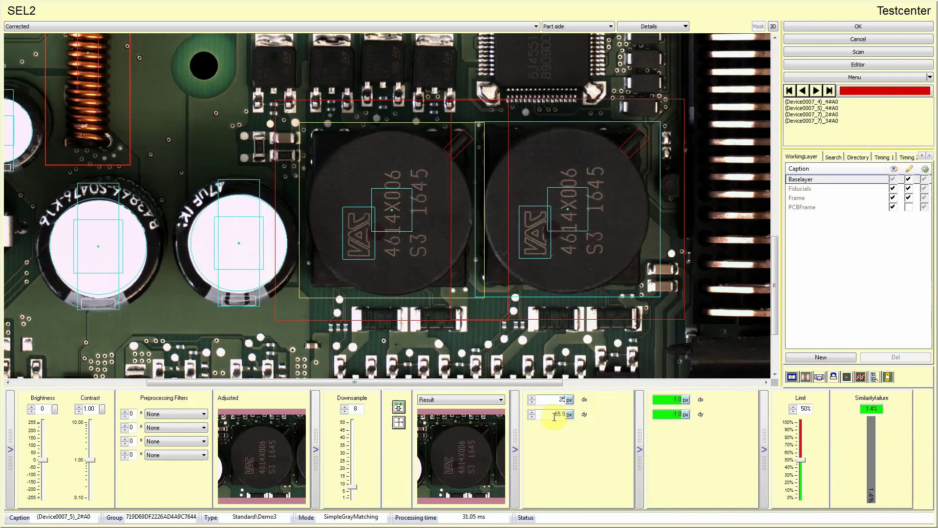
{"action": "double_click", "coordinate": [562, 414]}
{"action": "type", "text": "25"}
Apply the Channel3 filter once to the left Demo3 inductor's ThAndFind logo field, with contrast 1.48 and light threshold 126.
{"action": "left_click", "coordinate": [369, 258]}
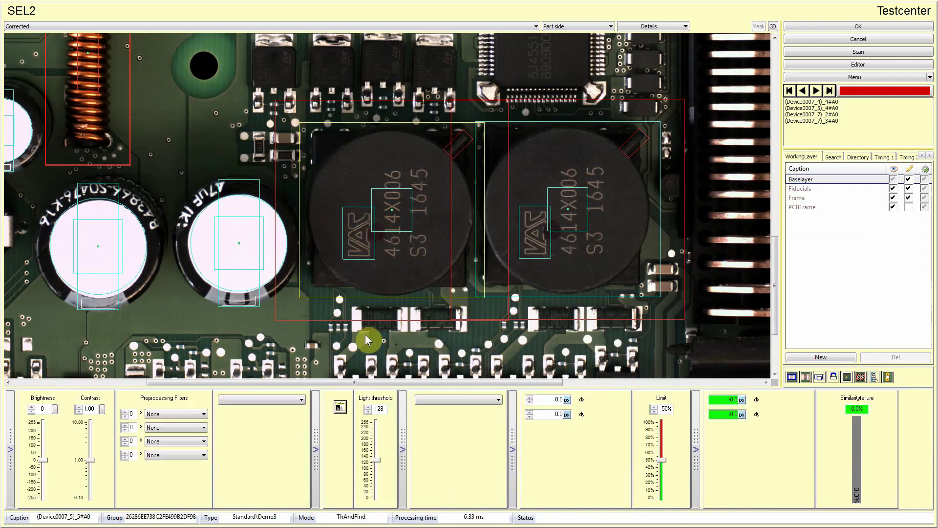
{"action": "left_click", "coordinate": [125, 412]}
{"action": "left_click", "coordinate": [150, 413]}
{"action": "left_click", "coordinate": [150, 413]}
{"action": "scroll", "coordinate": [150, 413], "scroll_direction": "down", "scroll_amount": 2}
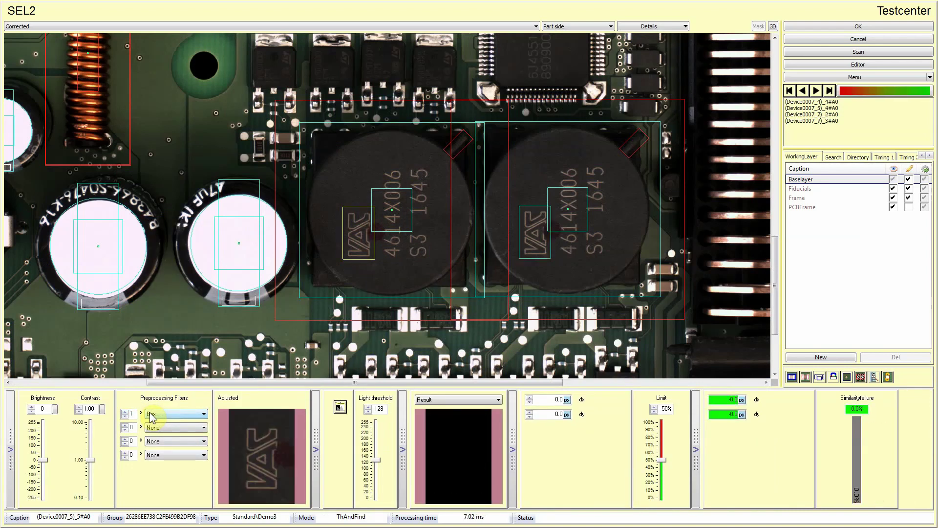
{"action": "scroll", "coordinate": [150, 415], "scroll_direction": "down", "scroll_amount": 1}
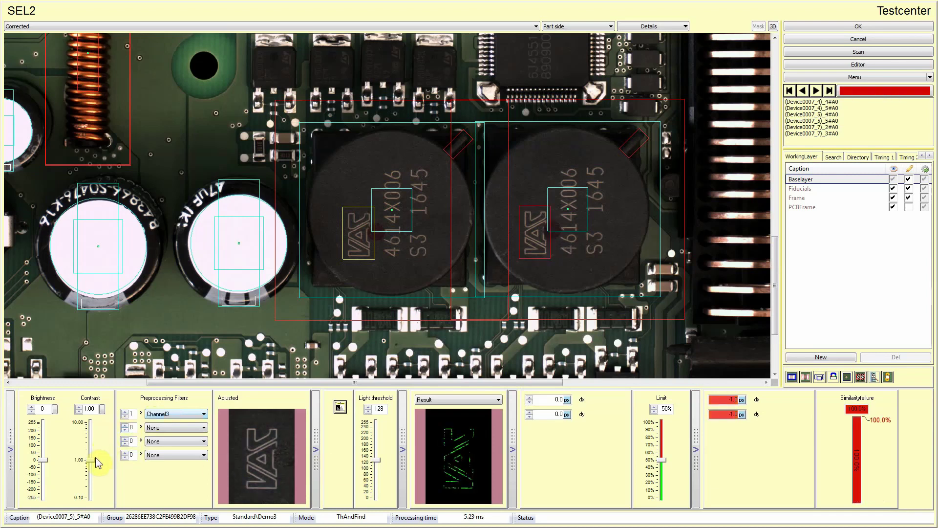
{"action": "left_click_drag", "start_coordinate": [92, 457], "coordinate": [92, 454]}
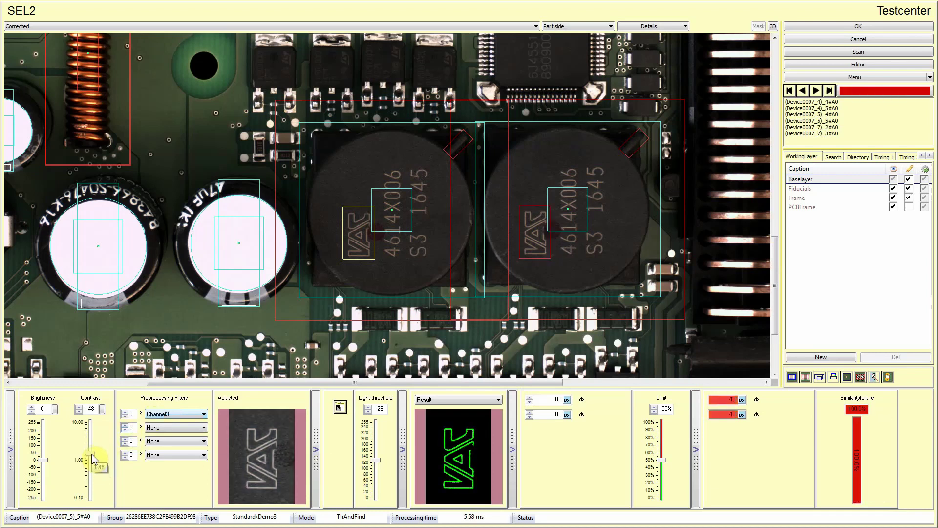
{"action": "left_click_drag", "start_coordinate": [376, 465], "coordinate": [376, 465]}
Set the ThAndFind logo field's dx and dy tolerances to 99 px and its similarity limit to 2%.
{"action": "double_click", "coordinate": [559, 400]}
{"action": "type", "text": "99"}
{"action": "double_click", "coordinate": [557, 414]}
{"action": "type", "text": "99"}
{"action": "double_click", "coordinate": [666, 409]}
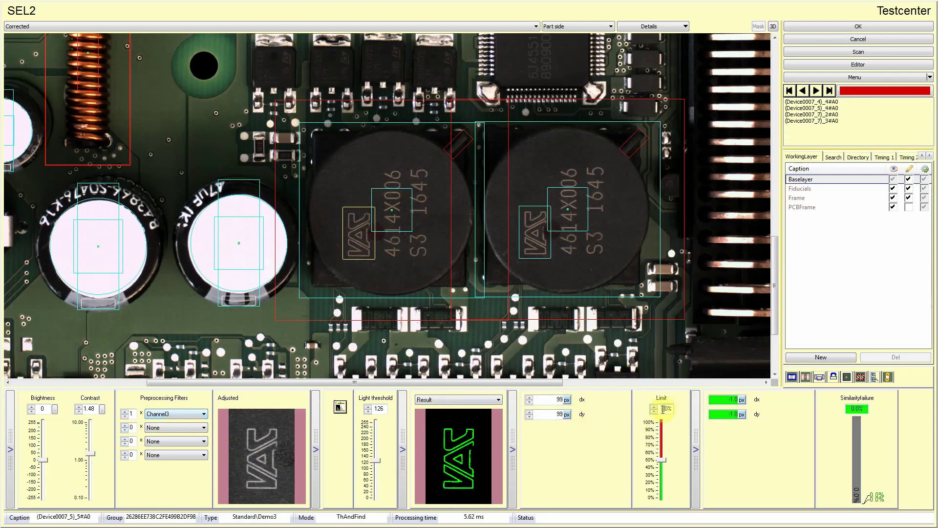
{"action": "type", "text": "2"}
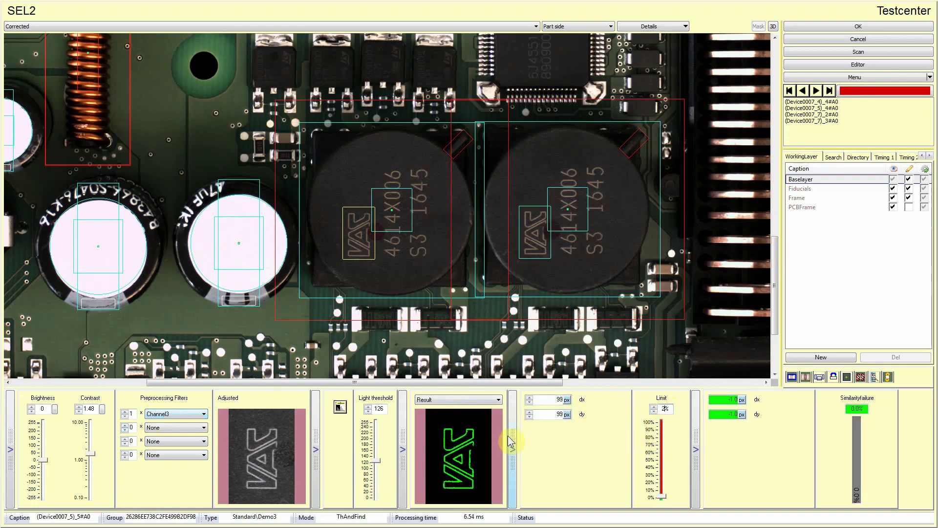
Apply the Equalize Intensity filter once to the left Demo3 inductor's MultiCluster field and set the contrast to 2.28.
{"action": "left_click", "coordinate": [457, 144]}
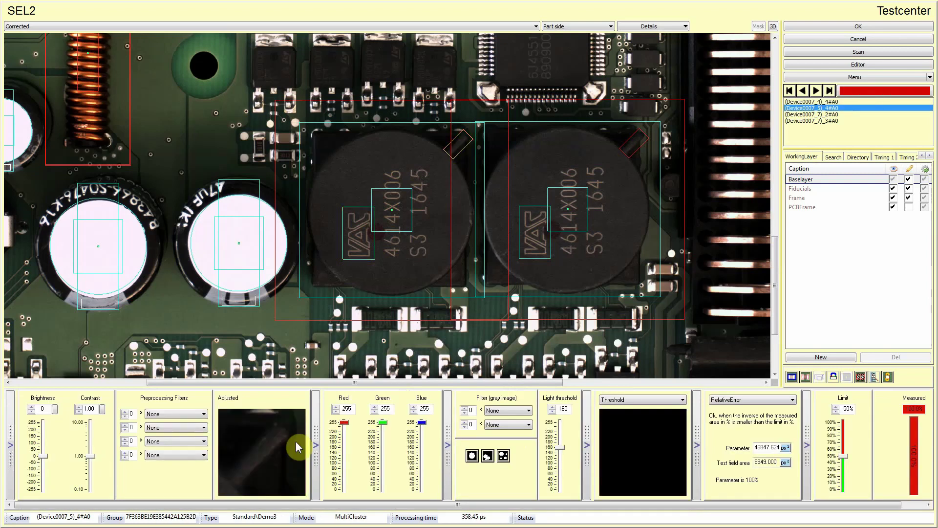
{"action": "left_click", "coordinate": [125, 411]}
{"action": "left_click", "coordinate": [171, 414]}
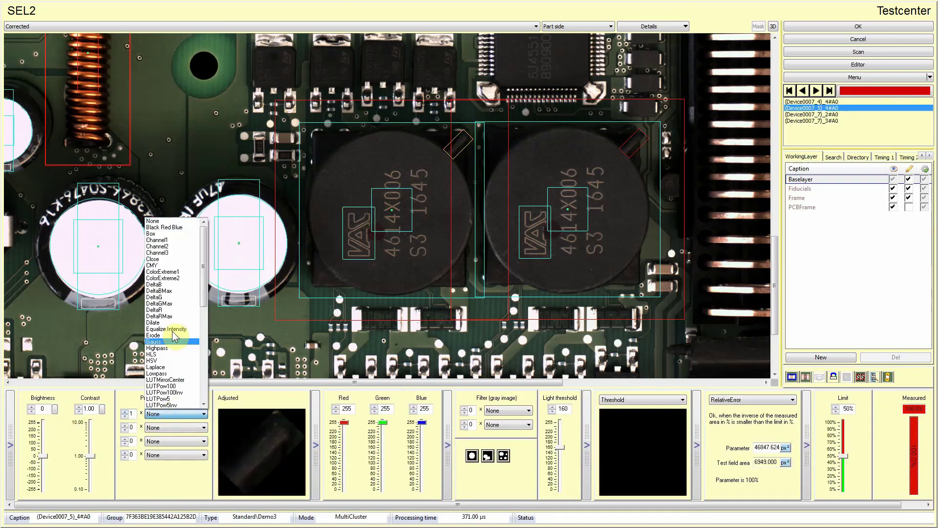
{"action": "left_click", "coordinate": [172, 329]}
{"action": "left_click_drag", "start_coordinate": [91, 456], "coordinate": [145, 444]}
Replace the MultiCluster field's preprocessing filter with LUTMirrorCenter and set the contrast to 2.70.
{"action": "left_click", "coordinate": [165, 414]}
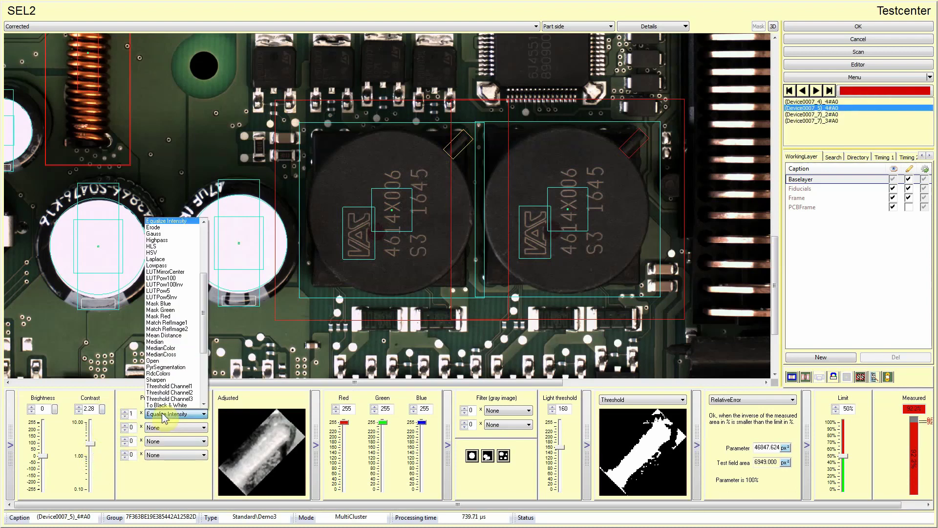
{"action": "left_click", "coordinate": [179, 272]}
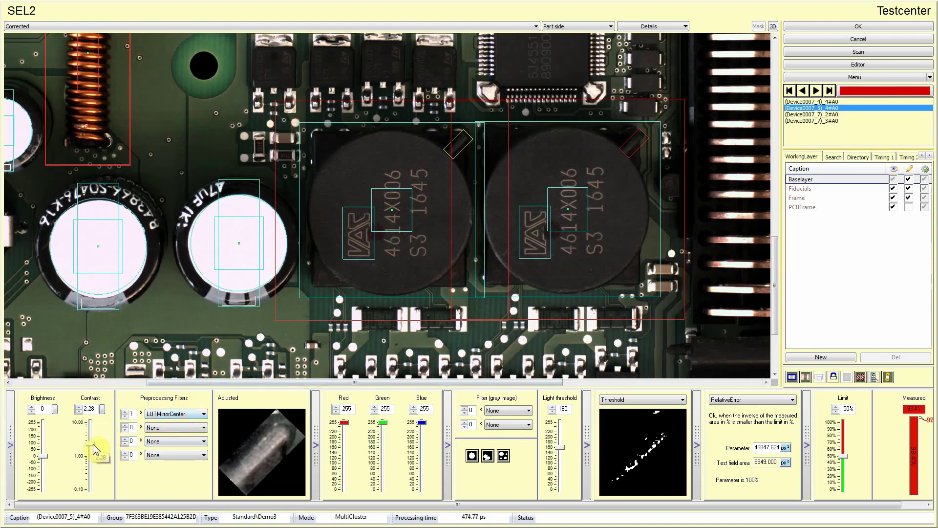
{"action": "left_click_drag", "start_coordinate": [93, 443], "coordinate": [92, 441]}
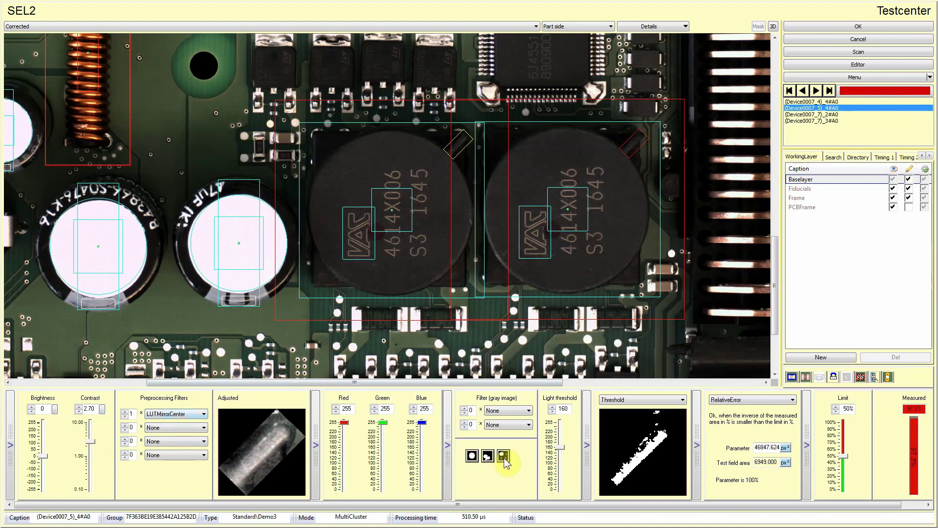
Display the MultiCluster result image and set the light threshold to 143.
{"action": "left_click", "coordinate": [622, 399]}
{"action": "left_click", "coordinate": [622, 410]}
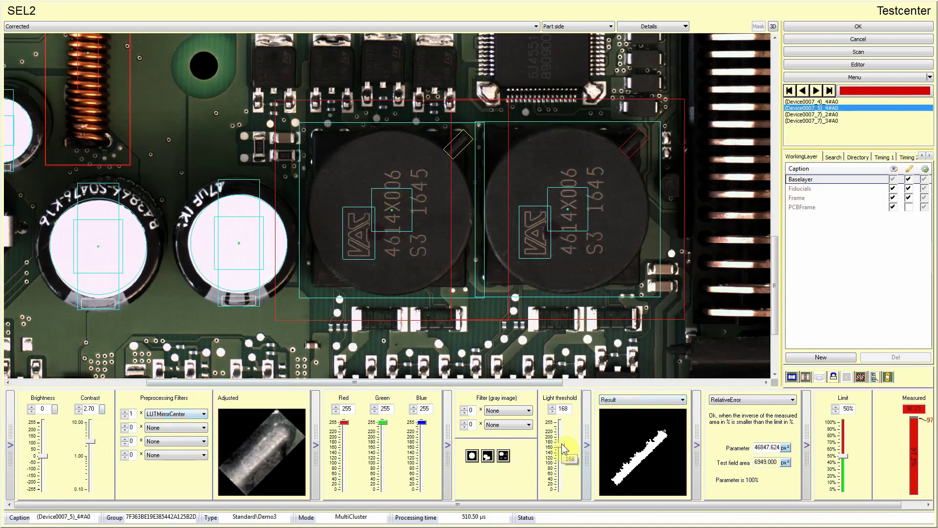
{"action": "left_click_drag", "start_coordinate": [560, 447], "coordinate": [564, 457]}
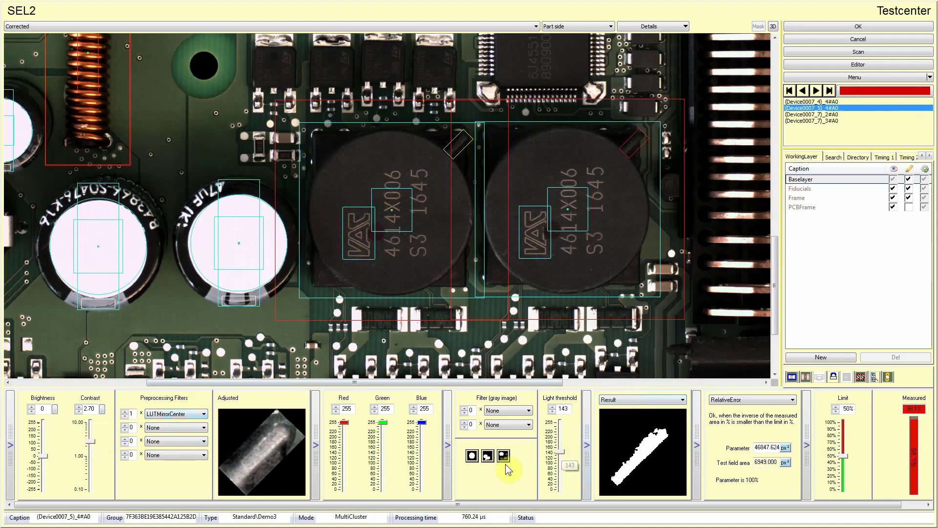
{"action": "left_click", "coordinate": [488, 456]}
Set the MultiCluster evaluation to CmpMore with a parameter of 1000.
{"action": "left_click", "coordinate": [748, 399]}
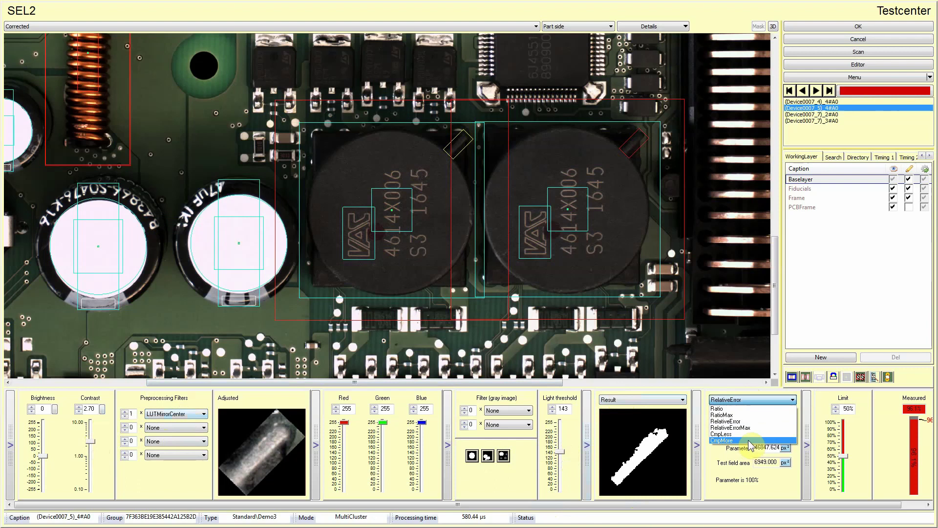
{"action": "left_click", "coordinate": [750, 440]}
{"action": "left_click", "coordinate": [770, 447]}
{"action": "type", "text": "1000"}
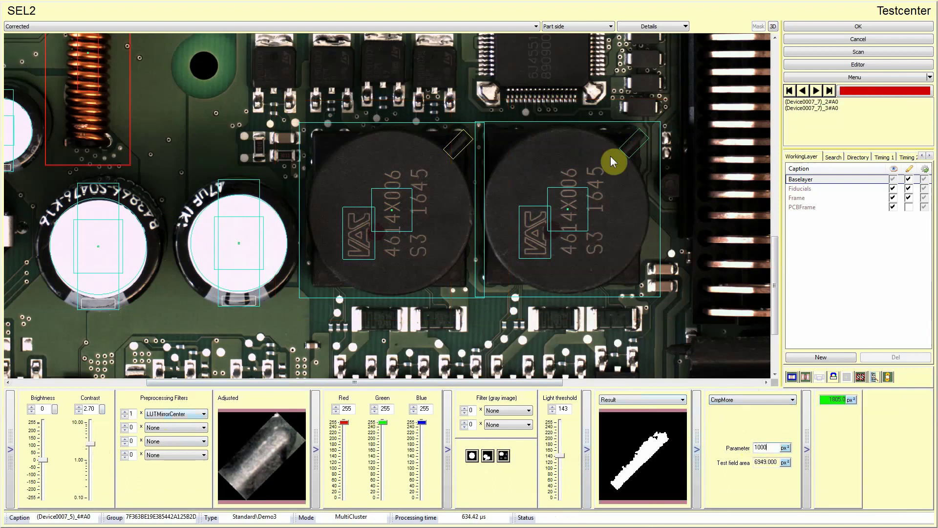
Set the light threshold of the right Demo3 inductor's MultiCluster field to 139 and check its logo field.
{"action": "left_click", "coordinate": [629, 148]}
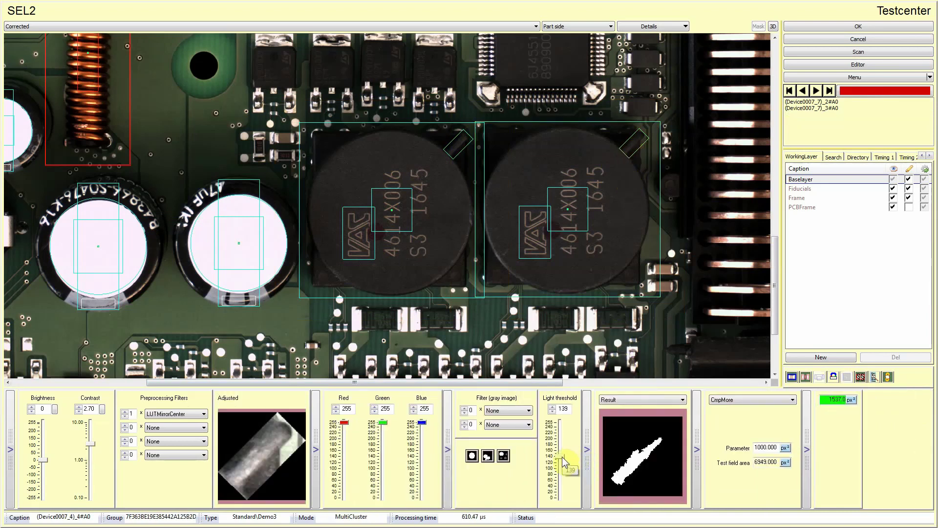
{"action": "left_click_drag", "start_coordinate": [563, 460], "coordinate": [562, 460]}
{"action": "left_click", "coordinate": [540, 251]}
Enable the first sampled colour in the Demo4 coil's inner colour field and set its equal red, green and blue radii to 33.
{"action": "scroll", "coordinate": [540, 251], "scroll_direction": "down", "scroll_amount": 3}
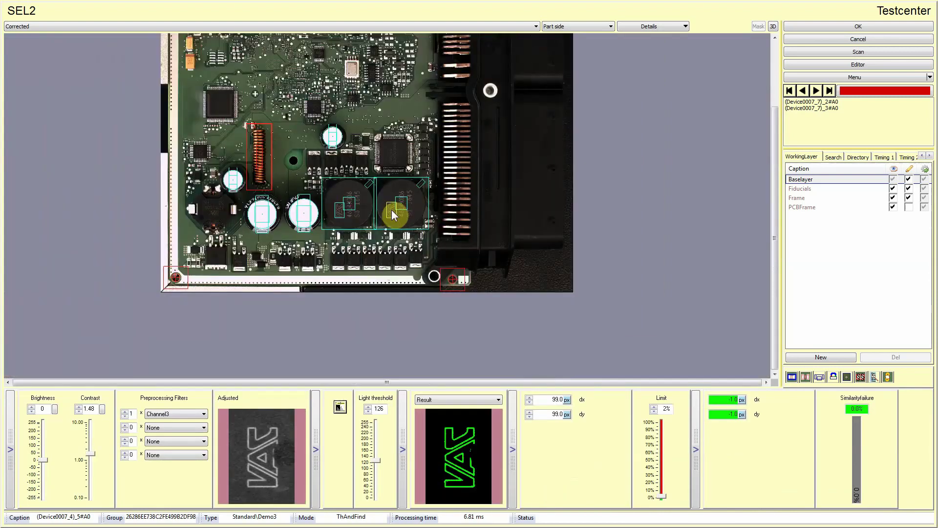
{"action": "left_click", "coordinate": [259, 166]}
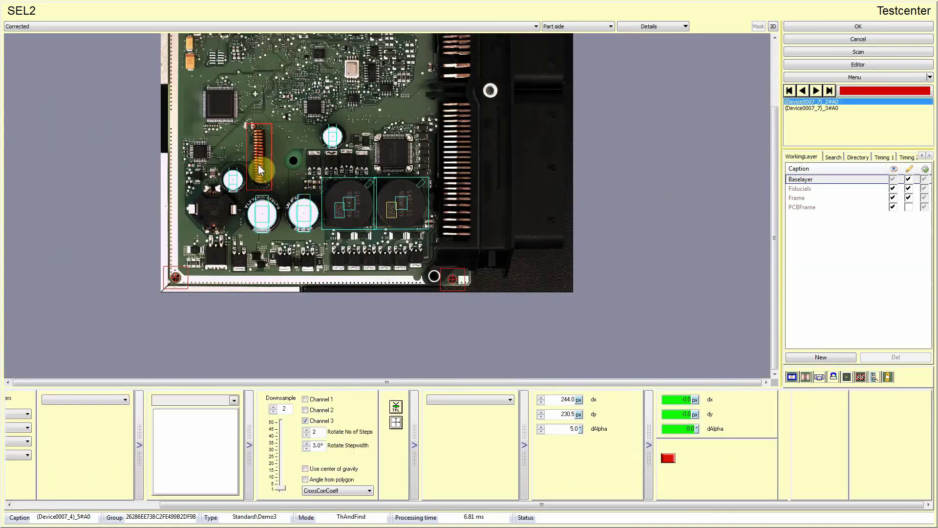
{"action": "left_click", "coordinate": [260, 165]}
{"action": "scroll", "coordinate": [259, 165], "scroll_direction": "up", "scroll_amount": 3}
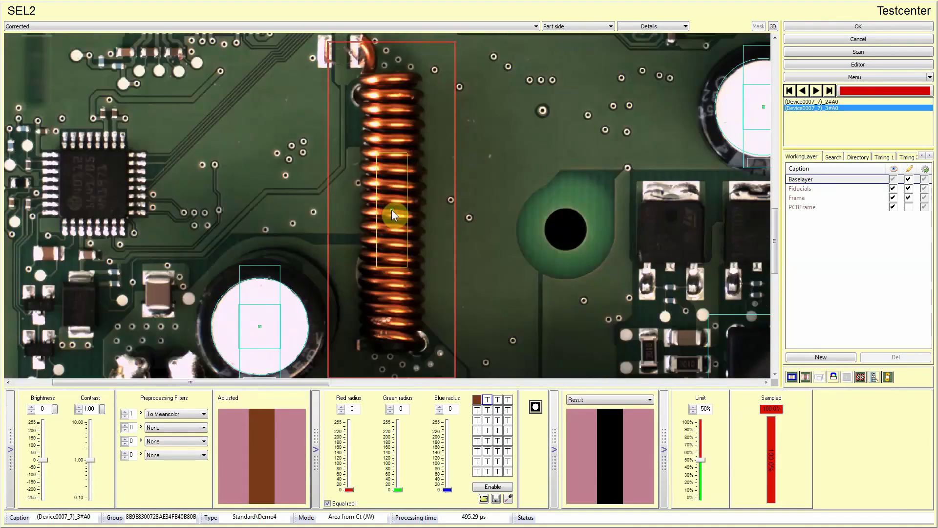
{"action": "left_click", "coordinate": [477, 400]}
{"action": "double_click", "coordinate": [449, 408]}
{"action": "type", "text": "33"}
Add a template of the coil winding to the Demo4 Match Image field, storing it in a new SEL subfolder named Demo2.
{"action": "left_click", "coordinate": [426, 204]}
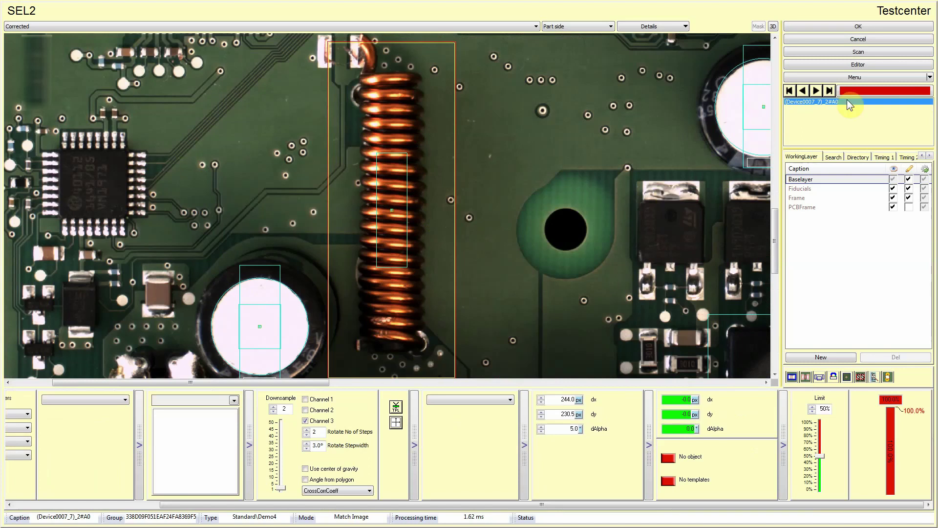
{"action": "left_click", "coordinate": [929, 77]}
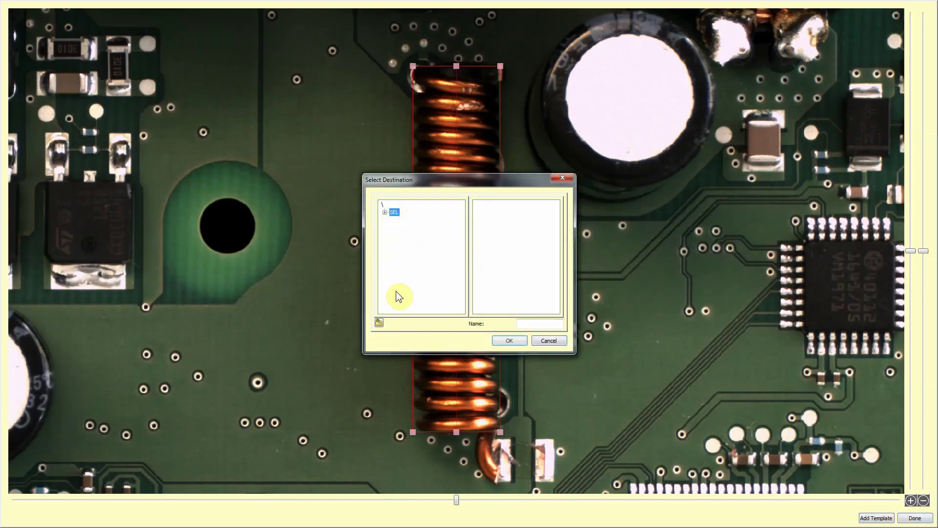
{"action": "left_click", "coordinate": [380, 322]}
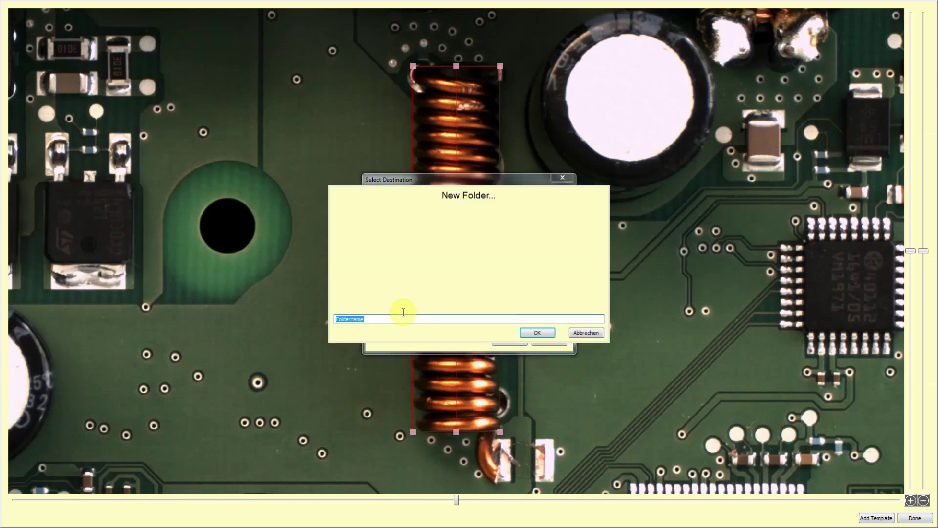
{"action": "type", "text": "Demo2"}
{"action": "left_click", "coordinate": [537, 332]}
{"action": "left_click", "coordinate": [408, 227]}
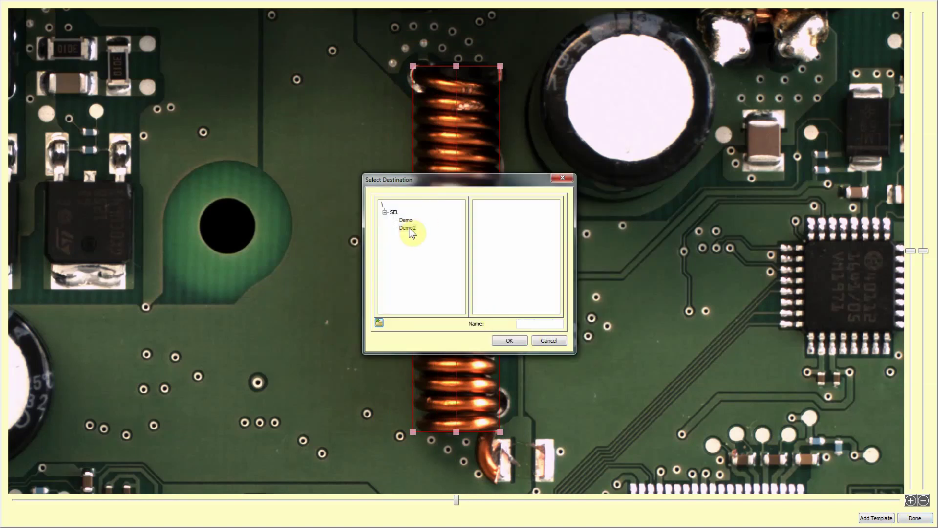
{"action": "left_click", "coordinate": [517, 340]}
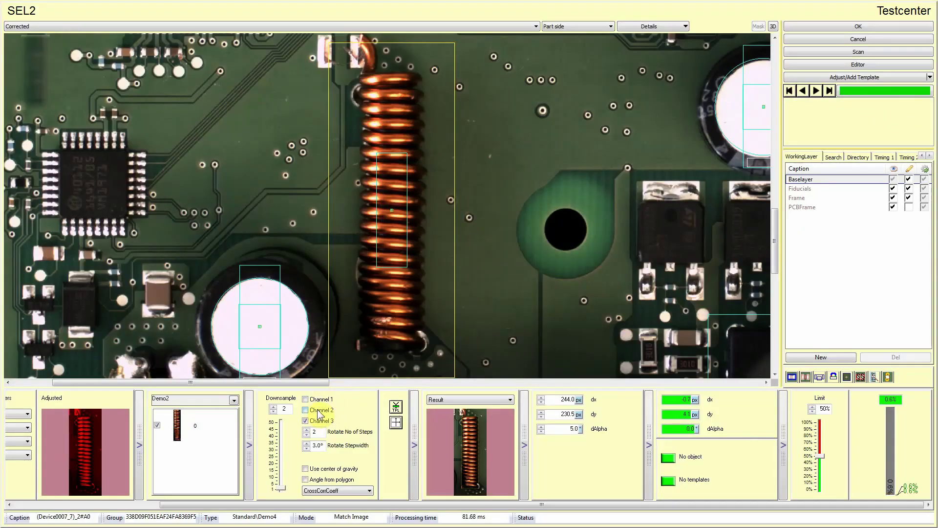
Include channels 1 and 2 in the coil's image matching and set five rotation steps with a 2° stepwidth.
{"action": "left_click", "coordinate": [318, 413]}
{"action": "left_click", "coordinate": [319, 399]}
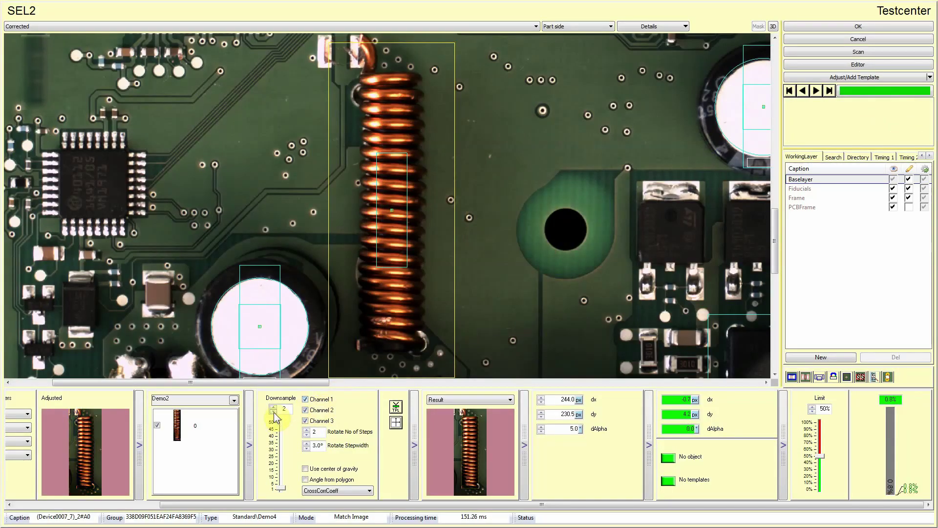
{"action": "double_click", "coordinate": [316, 446]}
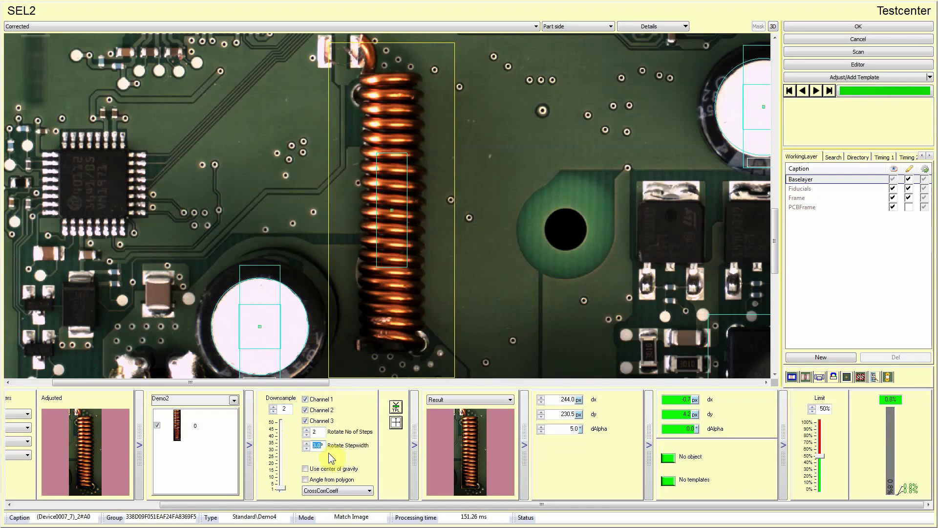
{"action": "type", "text": "2"}
{"action": "key", "text": "Tab"}
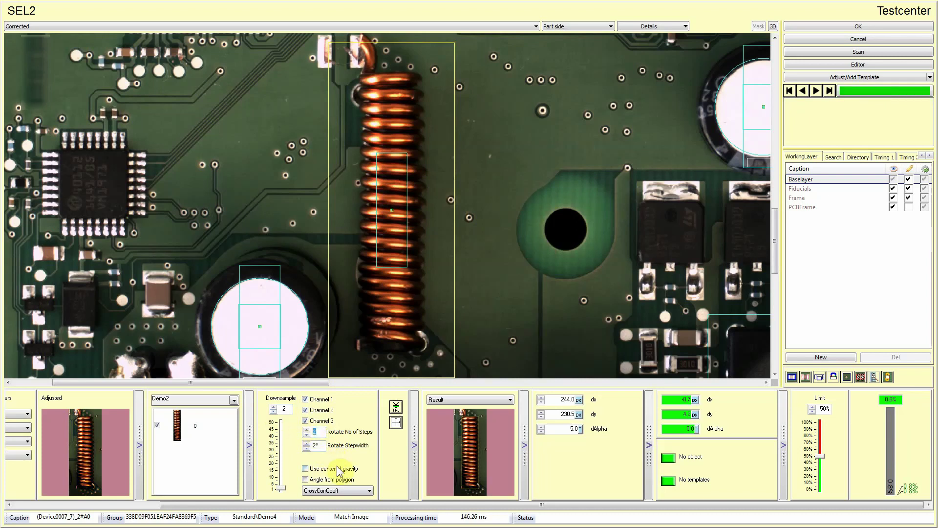
{"action": "type", "text": "5"}
Limit the coil match's dx and dy position tolerances to 25 px each.
{"action": "left_click", "coordinate": [582, 400]}
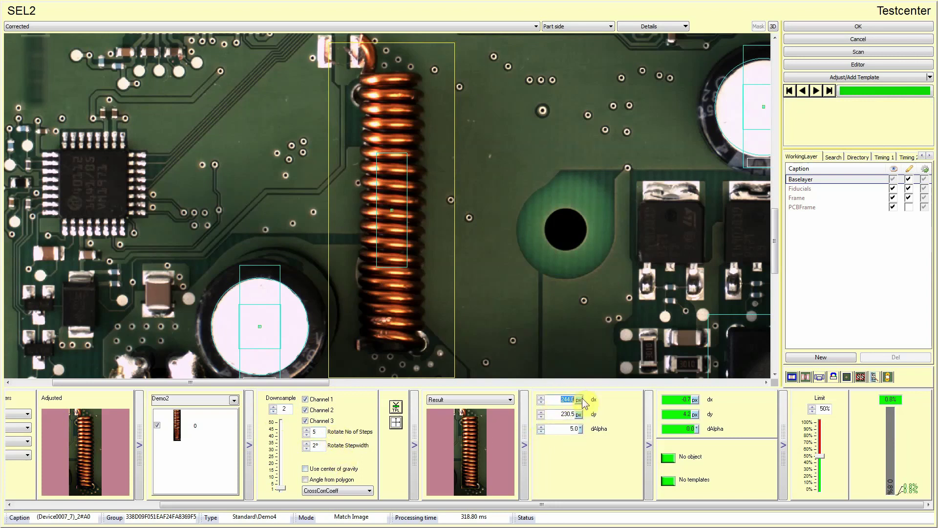
{"action": "type", "text": "25"}
{"action": "left_click", "coordinate": [570, 415]}
{"action": "type", "text": "25"}
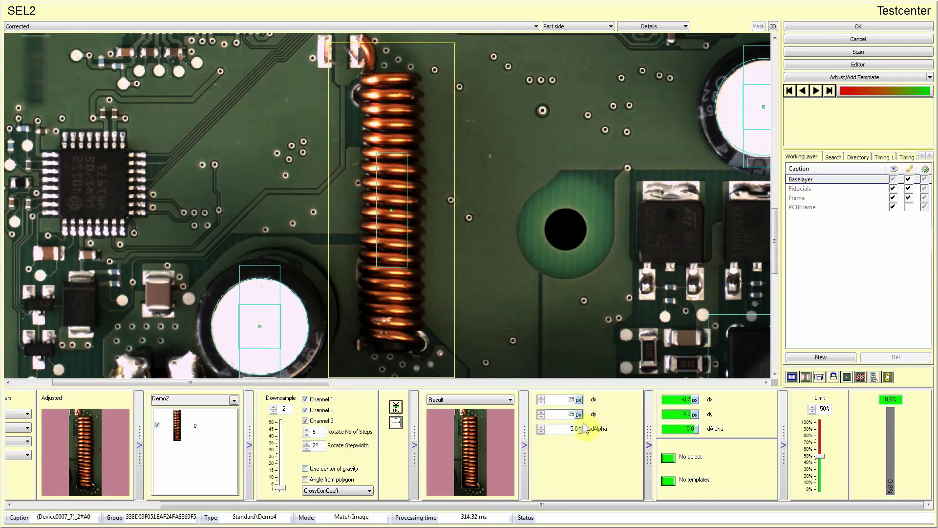
{"action": "left_click", "coordinate": [569, 428]}
{"action": "left_click", "coordinate": [410, 295]}
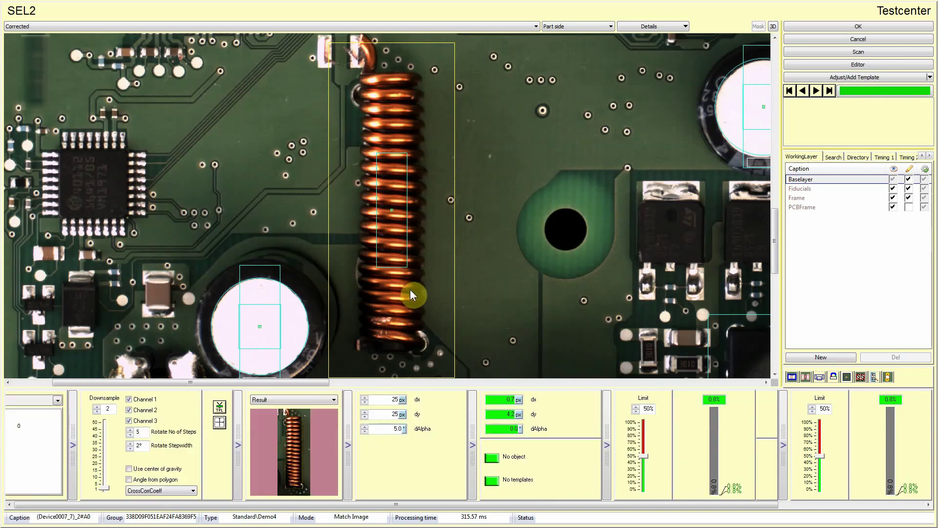
View the whole board, rerun the tests, and scan twice to check the test plan.
{"action": "scroll", "coordinate": [394, 210], "scroll_direction": "down", "scroll_amount": 4}
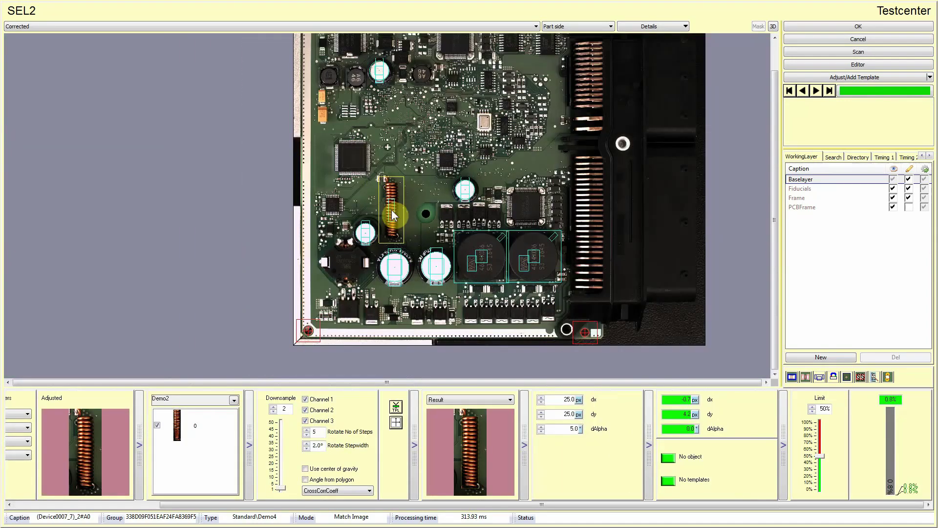
{"action": "left_click_drag", "start_coordinate": [775, 204], "coordinate": [776, 175]}
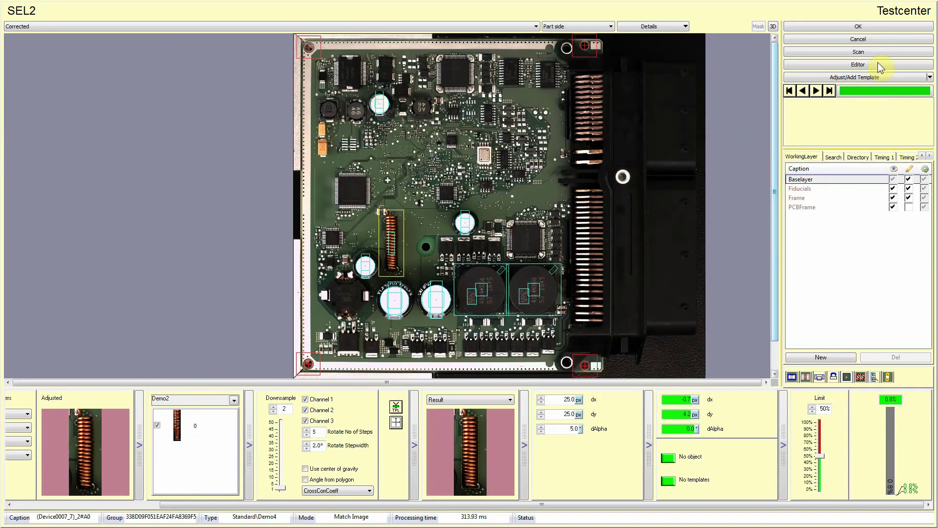
{"action": "left_click", "coordinate": [885, 90]}
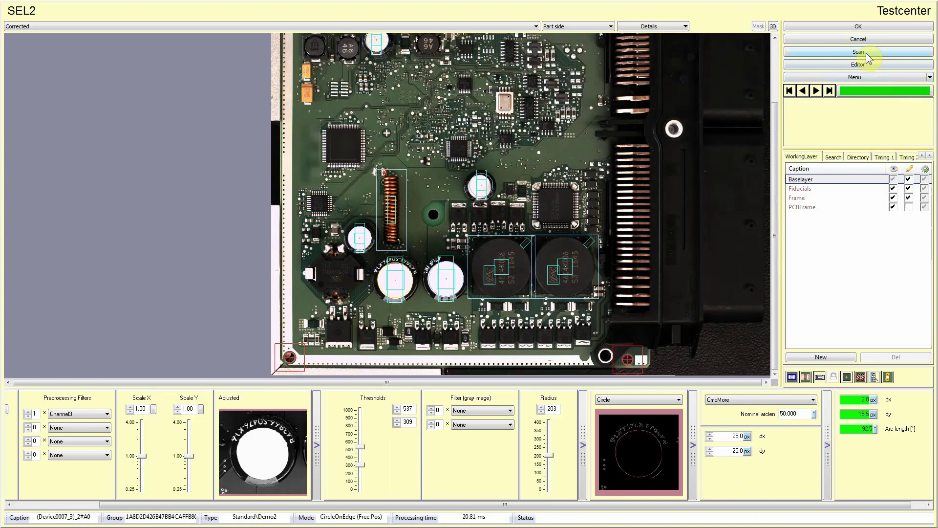
{"action": "left_click", "coordinate": [867, 53]}
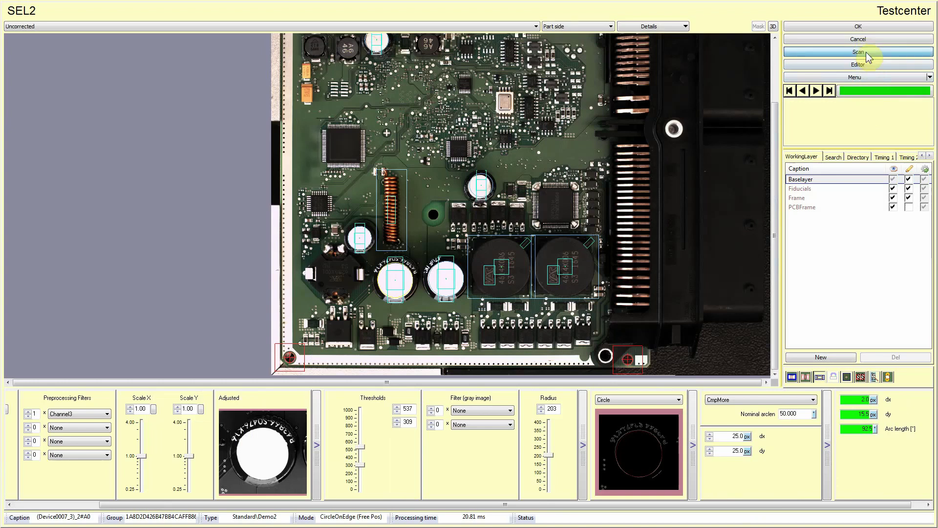
{"action": "left_click", "coordinate": [867, 52]}
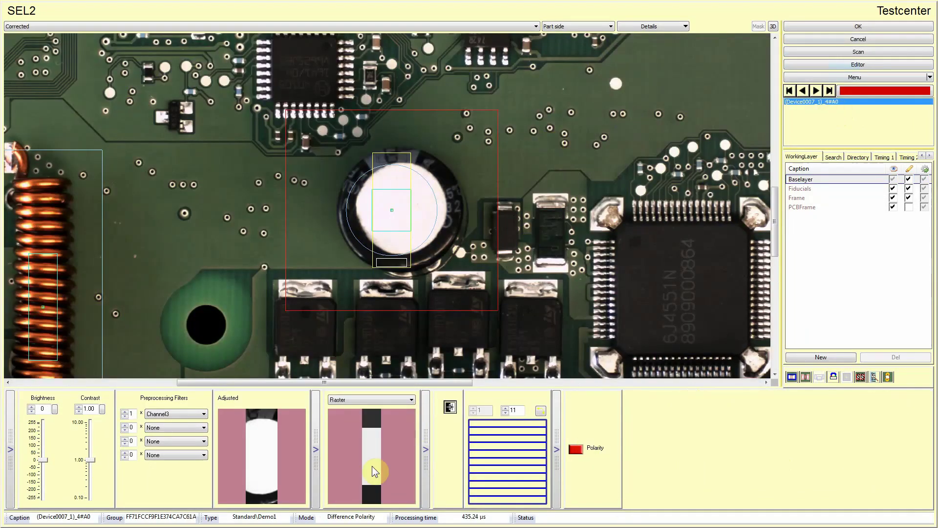
Compare the Template image with the Corrected image at the Demo1 capacitor's polarity field.
{"action": "left_click", "coordinate": [417, 28]}
{"action": "left_click", "coordinate": [416, 33]}
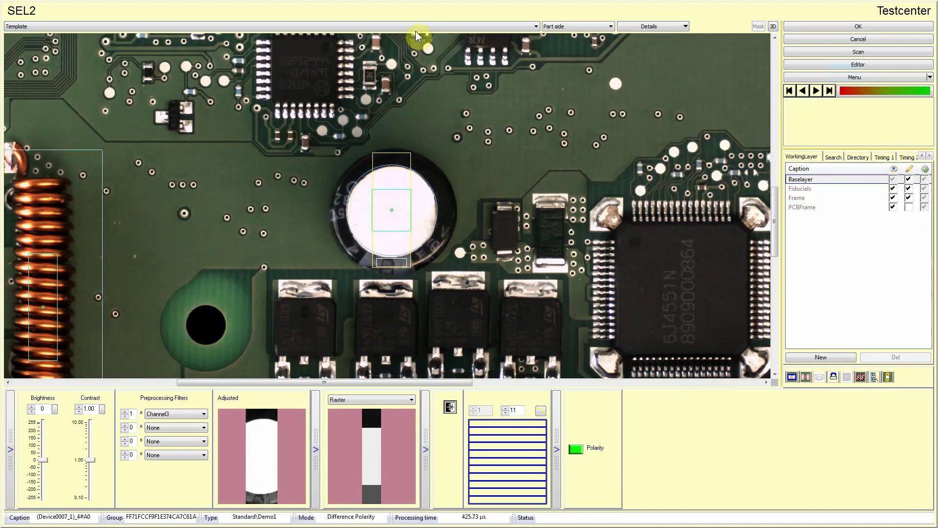
{"action": "left_click", "coordinate": [418, 25]}
{"action": "left_click", "coordinate": [415, 46]}
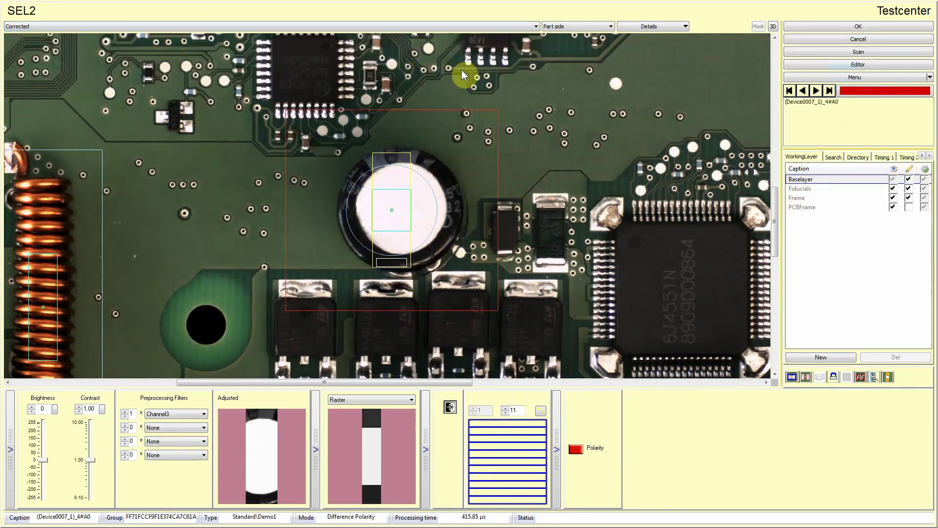
Accept the Test Center changes and leave the test plan management for the main screen.
{"action": "left_click", "coordinate": [870, 25]}
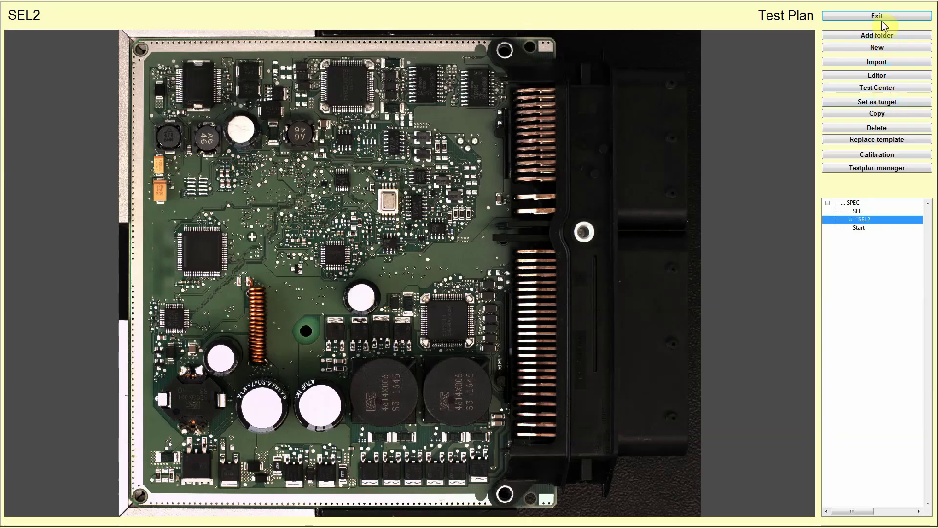
{"action": "left_click", "coordinate": [881, 16]}
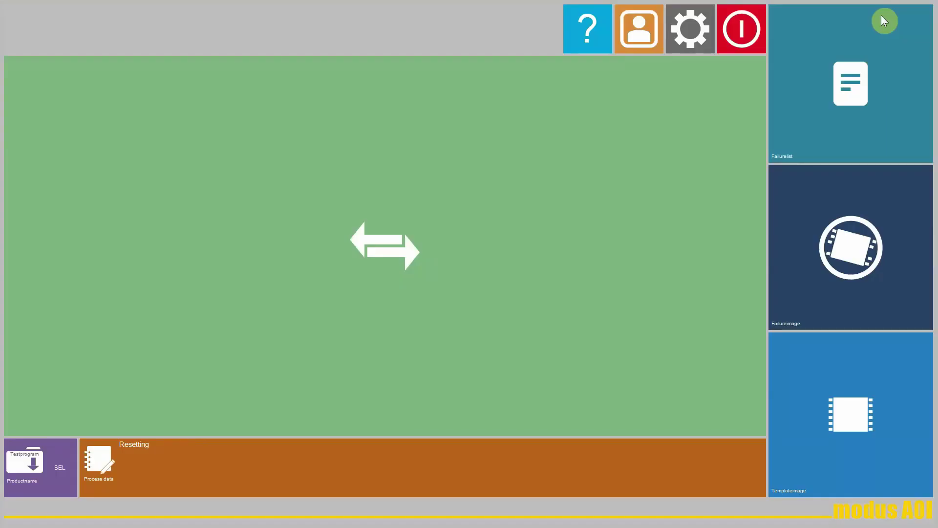